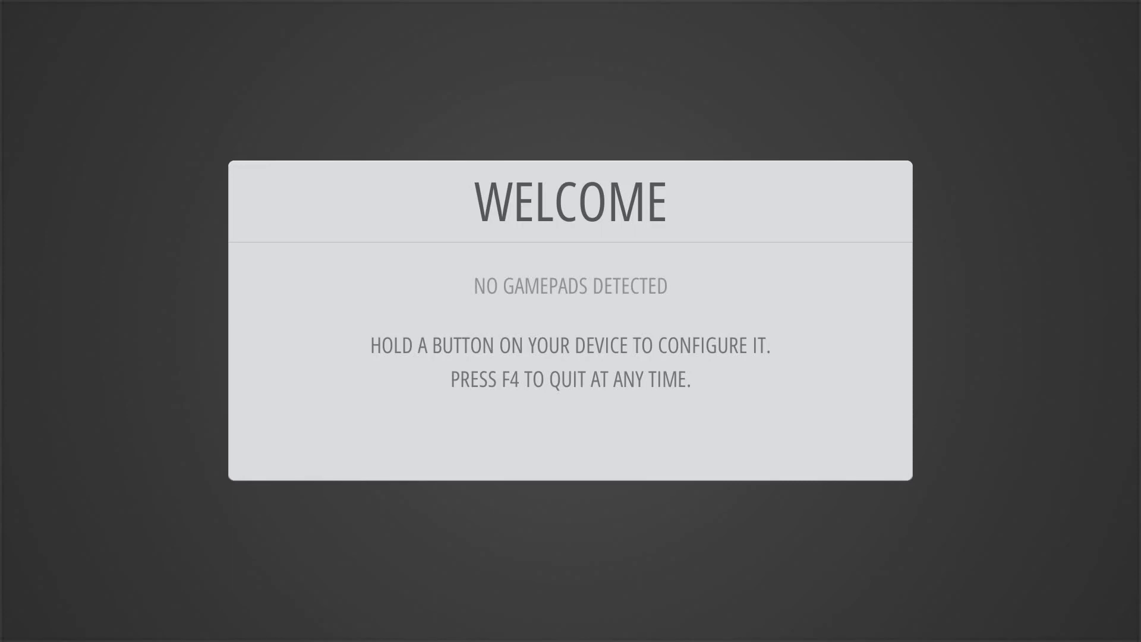
# - Start configuring the keyboard as the input device and map D-pad up, down, left and right to the matching arrow keys
pyautogui.press('Return')
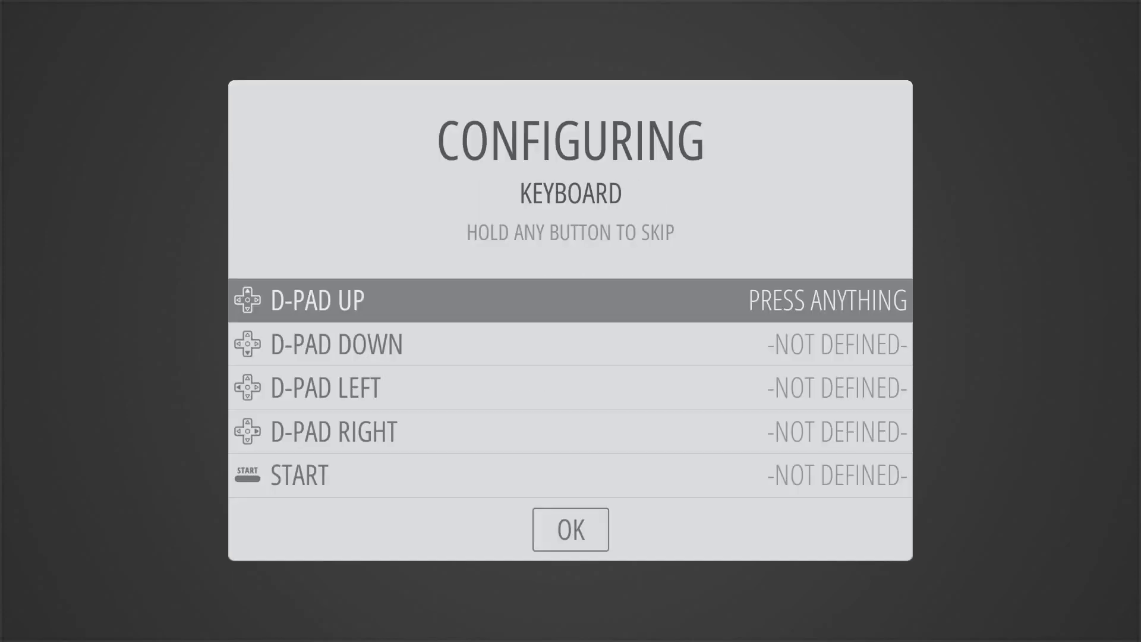
pyautogui.press('Up')
pyautogui.press('Down')
pyautogui.press('Left')
pyautogui.press('Right')
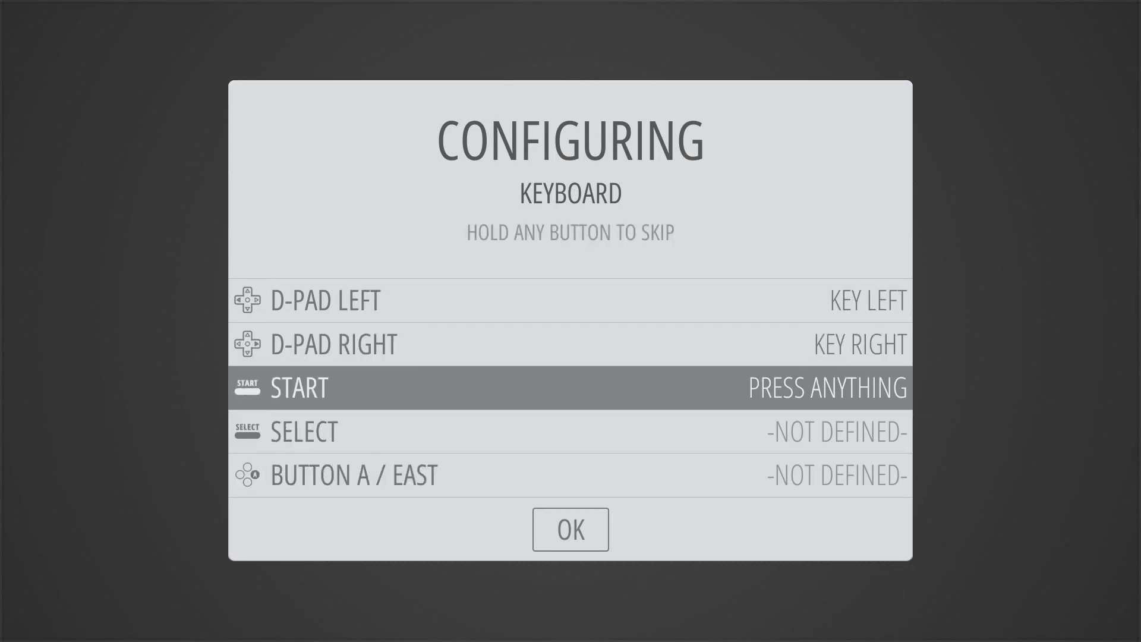
# - Map Start to F6, Select to F5, button A to Return, B to Escape, X to A and Y to S
pyautogui.press('F6')
pyautogui.press('F5')
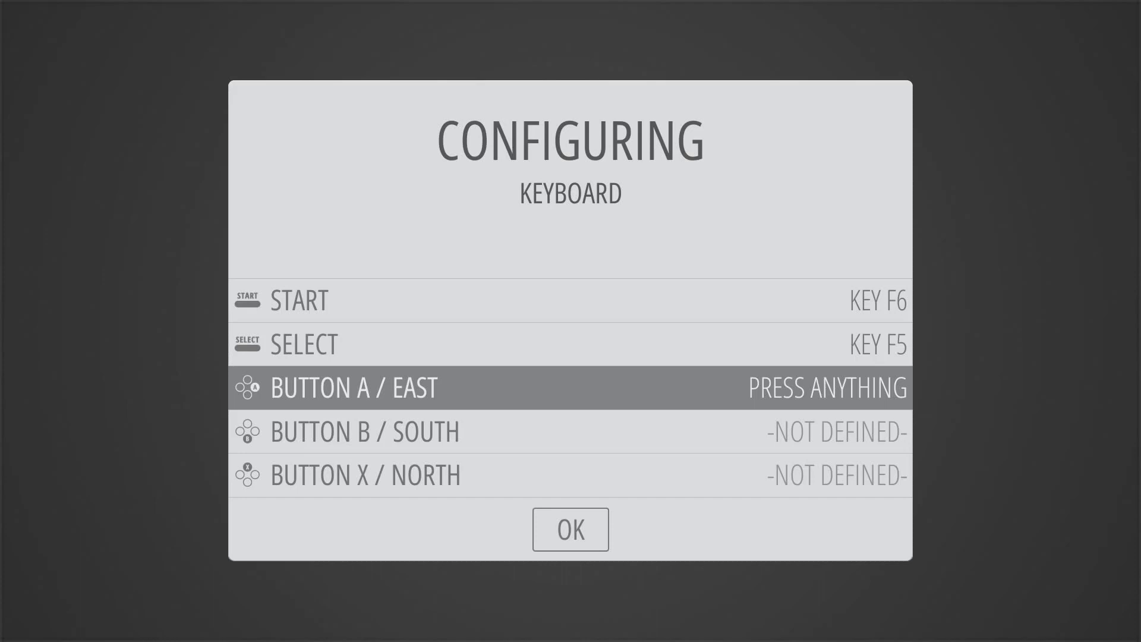
pyautogui.press('Return')
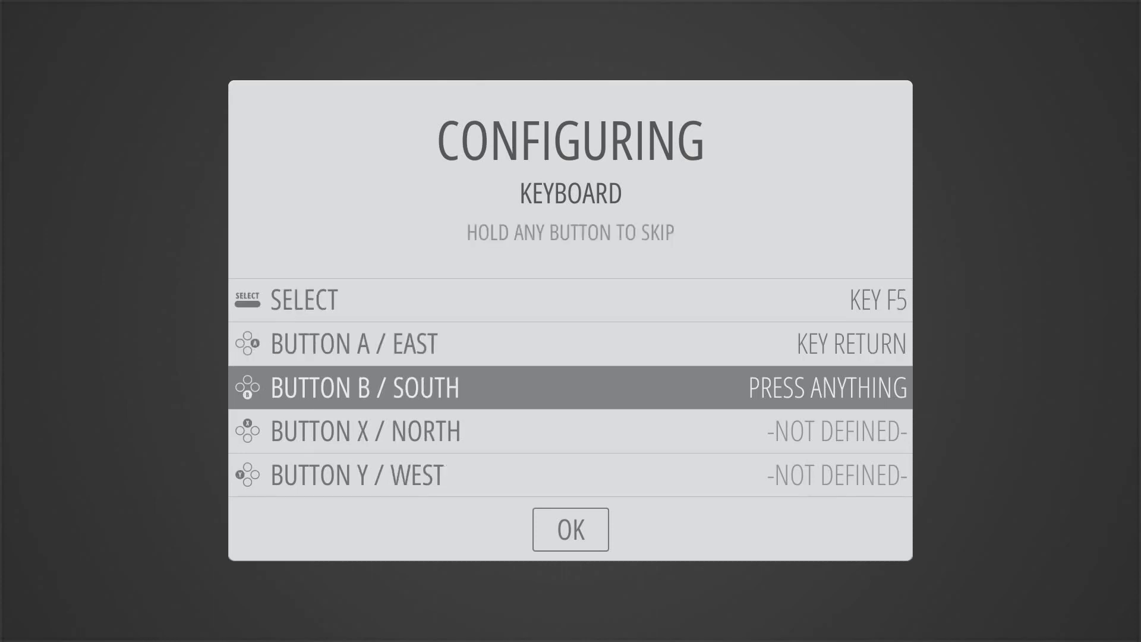
pyautogui.press('Escape')
pyautogui.press('a')
pyautogui.press('s')
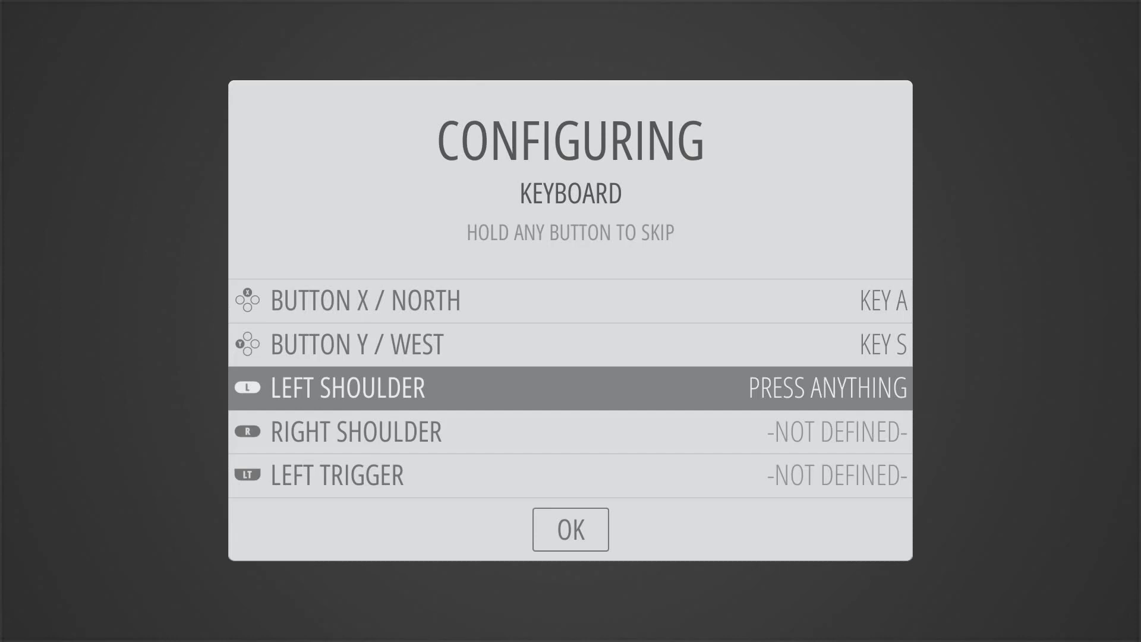
# - Map the left and right shoulders to Insert and Page Up, and the triggers to left Ctrl and right Ctrl
pyautogui.press('Insert')
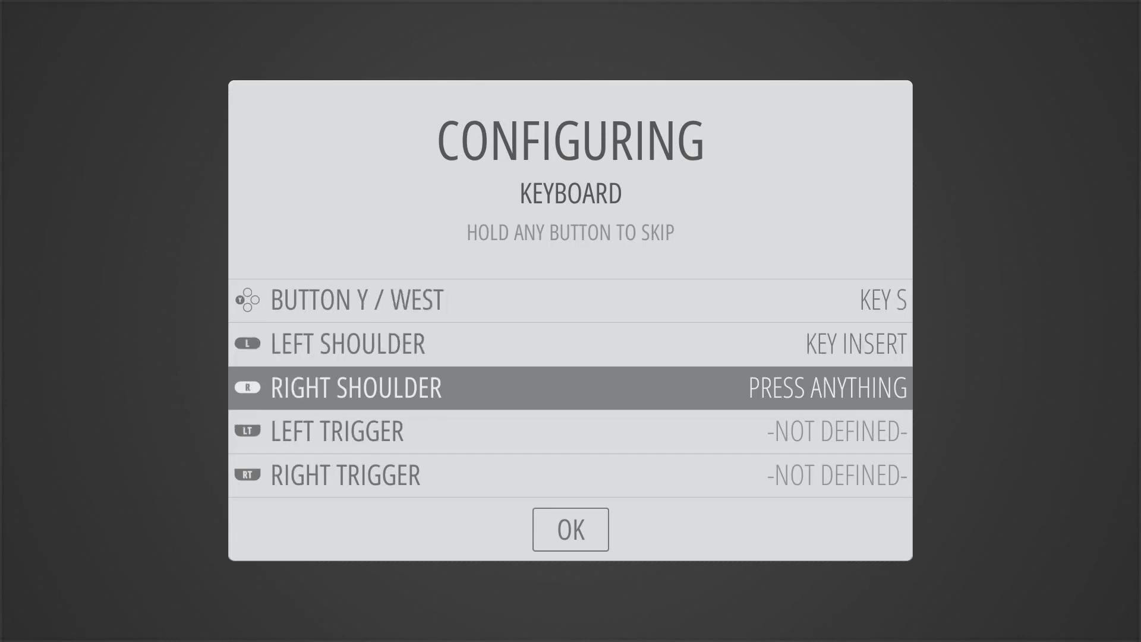
pyautogui.press('pageup')
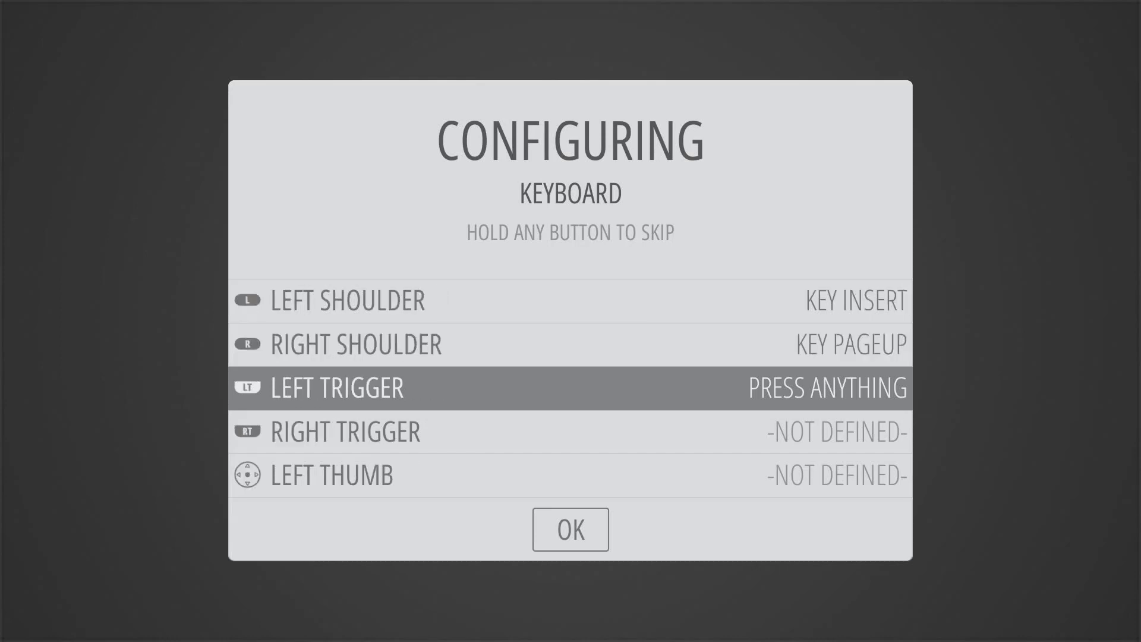
pyautogui.press('ctrl')
pyautogui.press('ctrl')
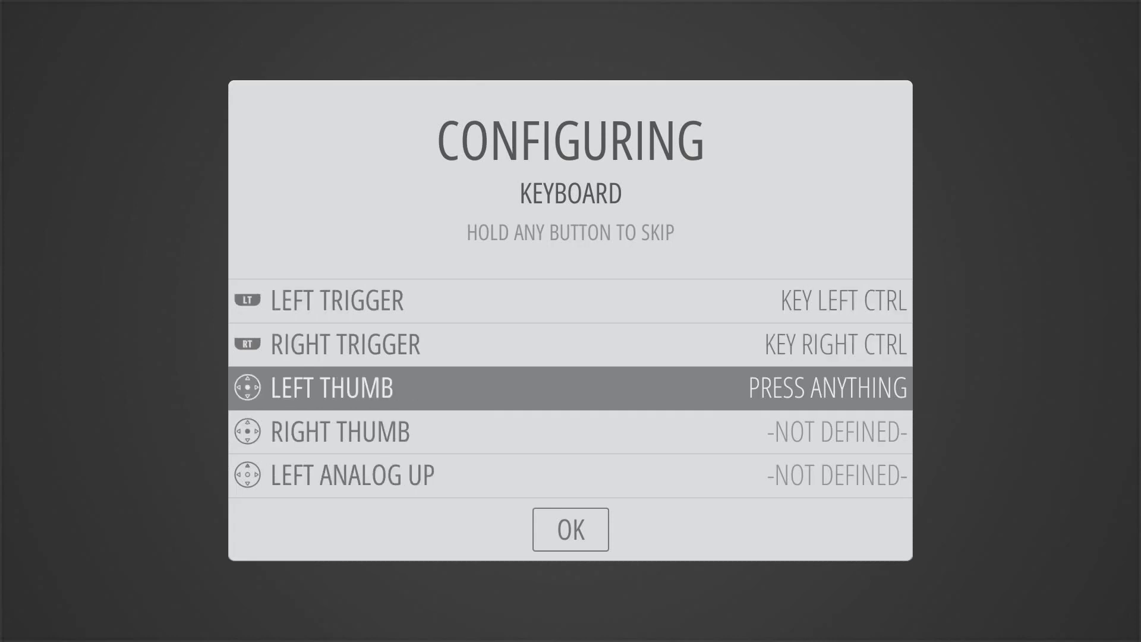
# - Skip the thumb, analog stick and hotkey assignments, and accept Select as the default hotkey enable button
pyautogui.press('Return')
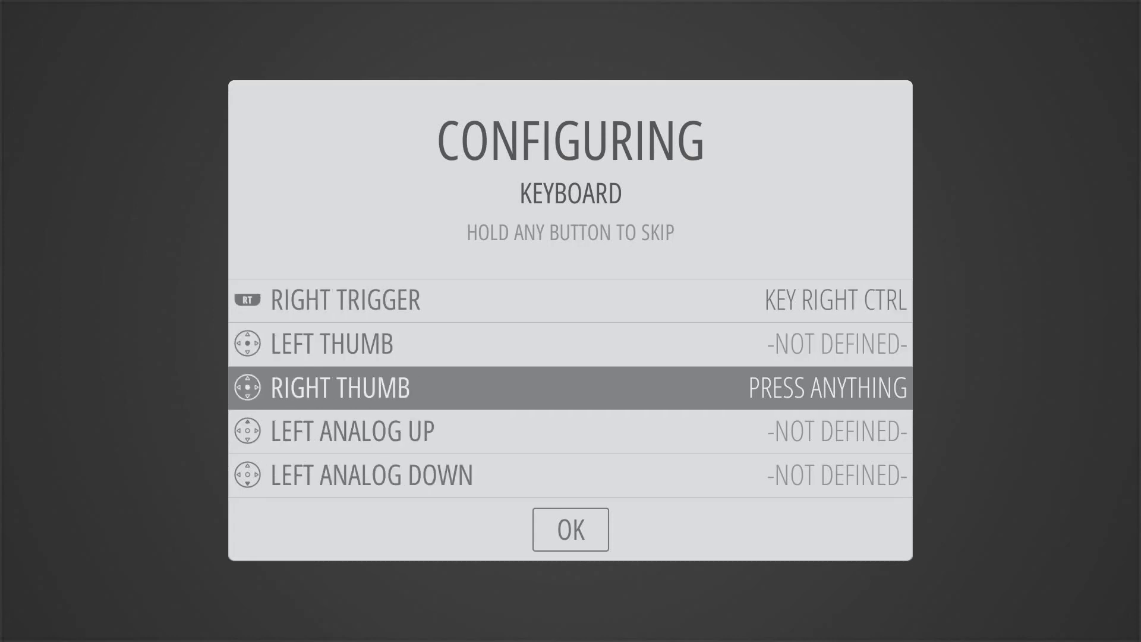
pyautogui.press('Return')
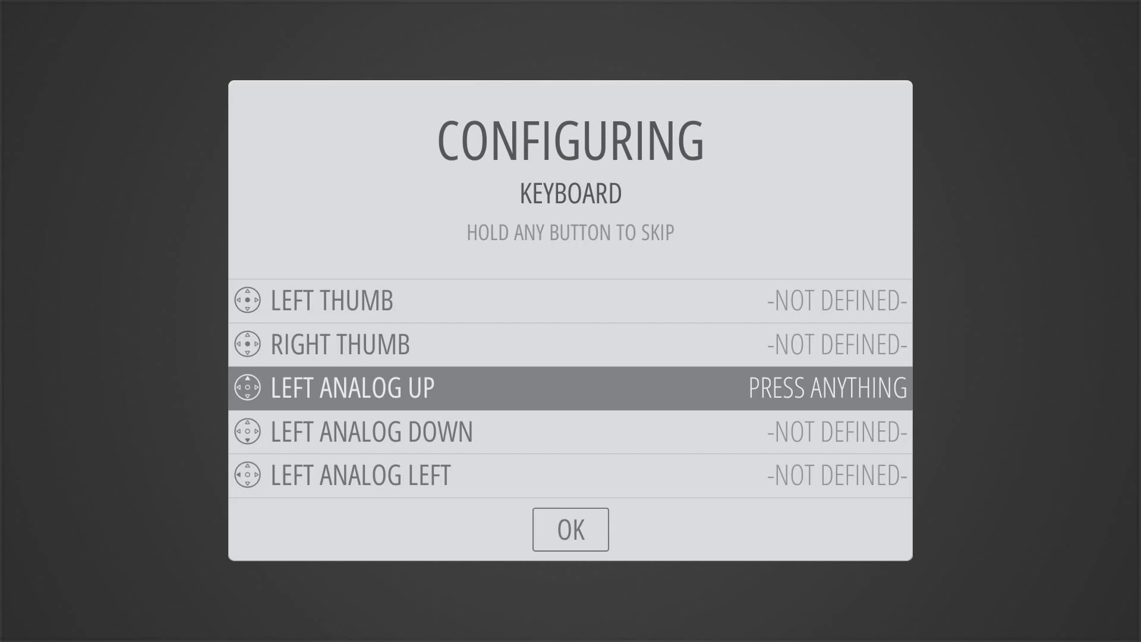
pyautogui.press('Return')
pyautogui.press('Return')
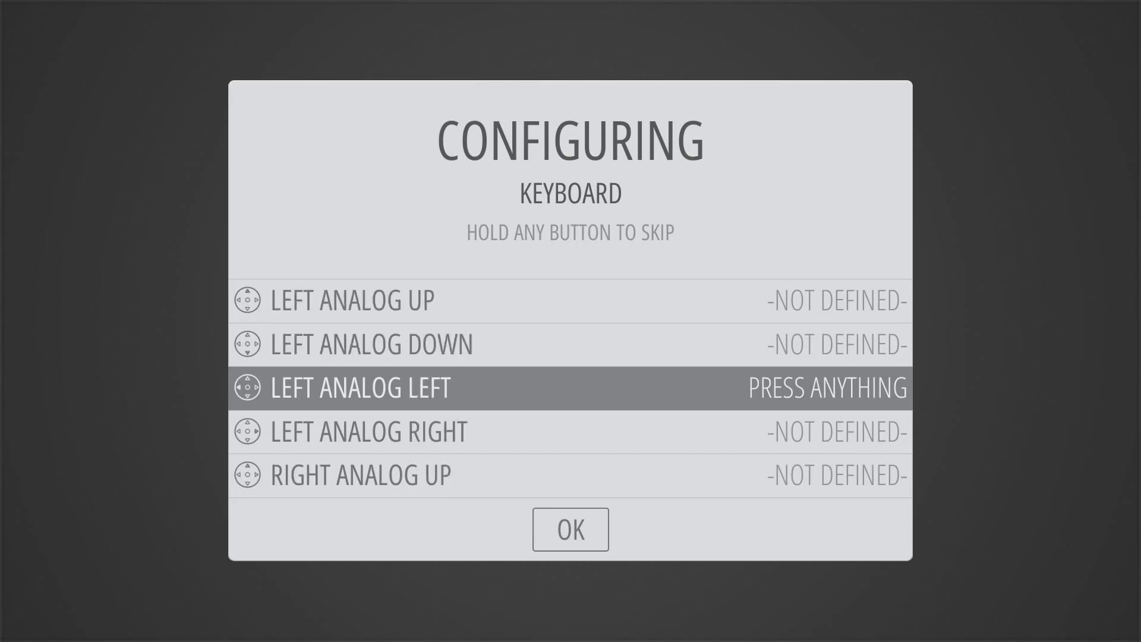
pyautogui.press('Return')
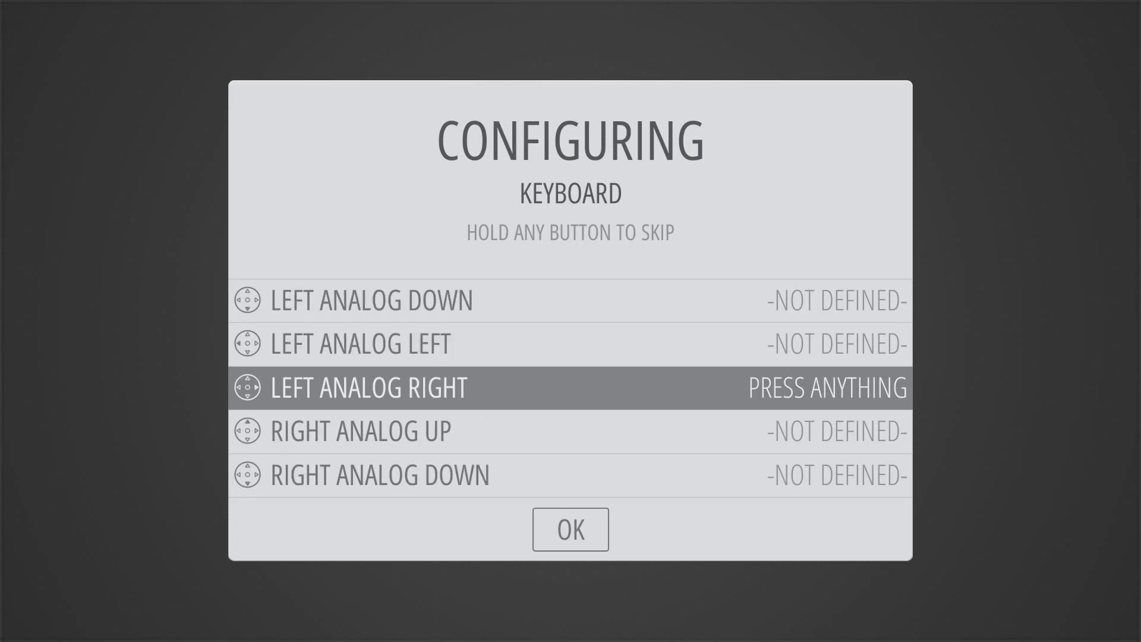
pyautogui.press('Return')
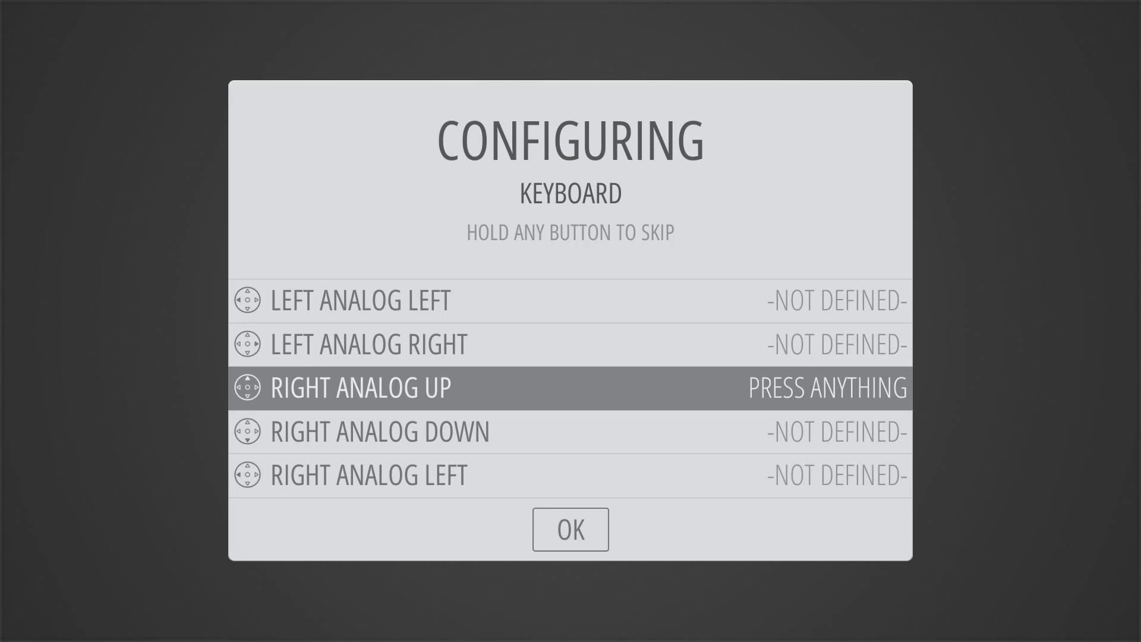
pyautogui.press('Return')
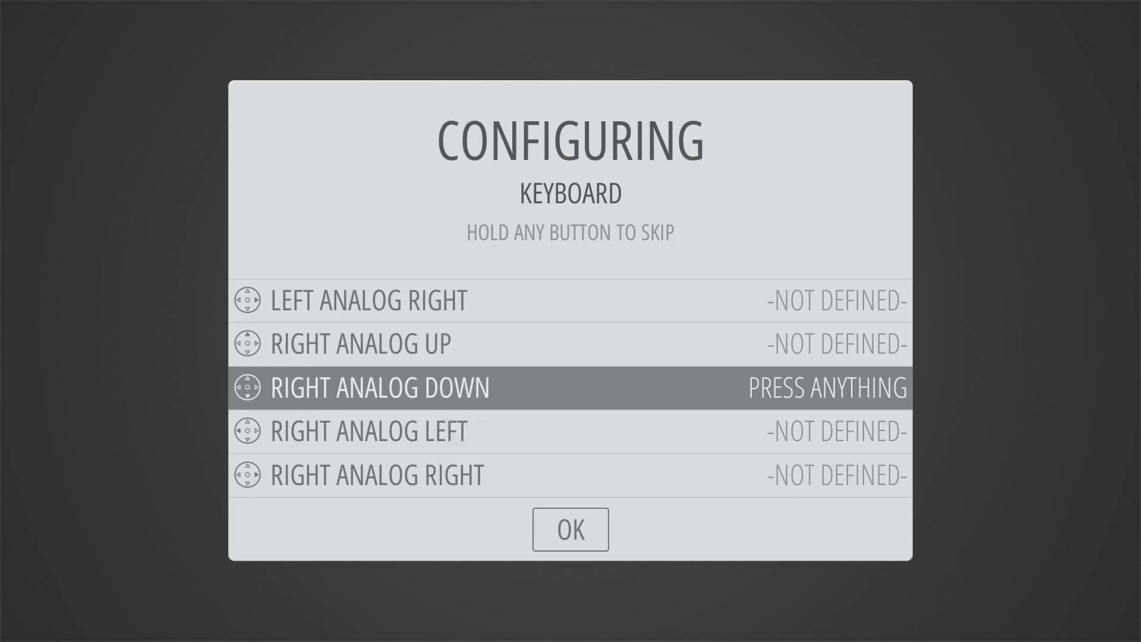
pyautogui.press('Return')
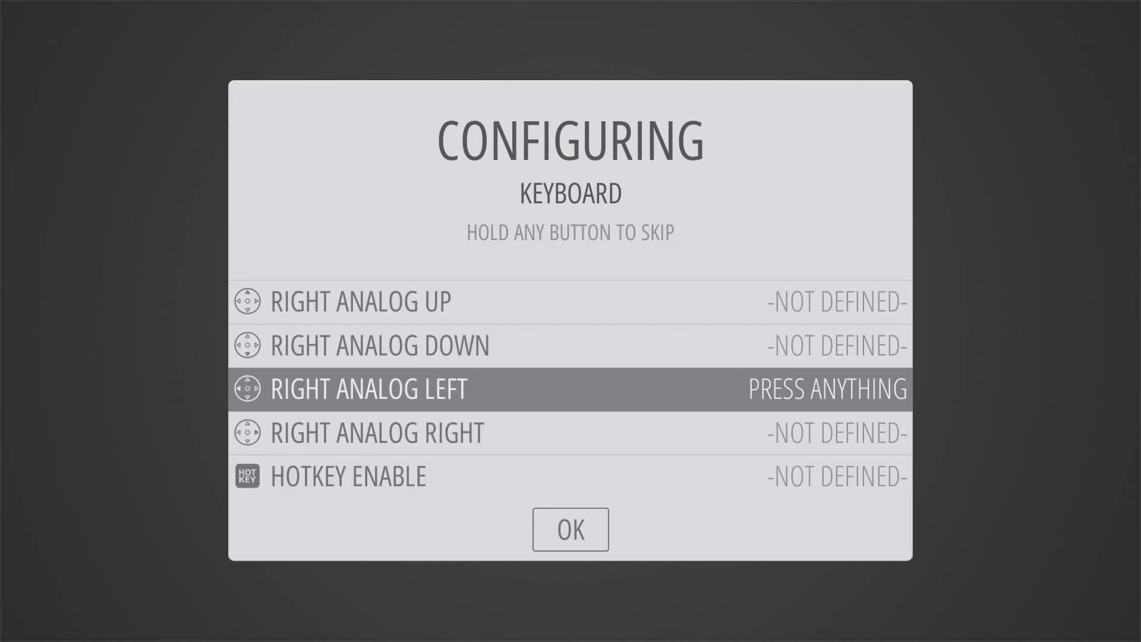
pyautogui.press('Return')
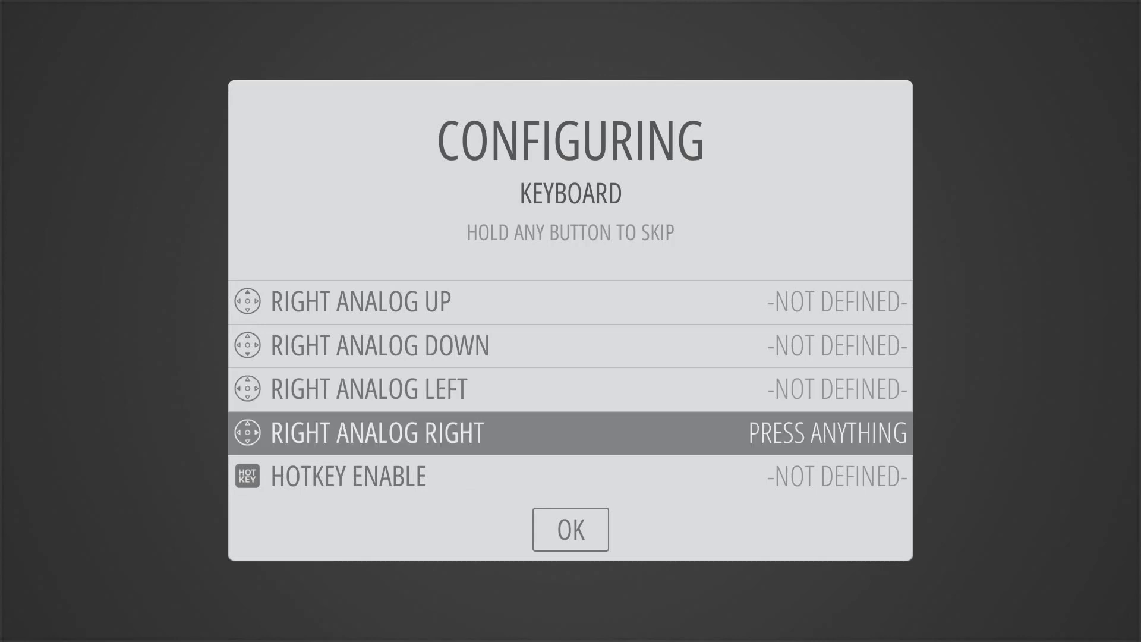
pyautogui.press('Return')
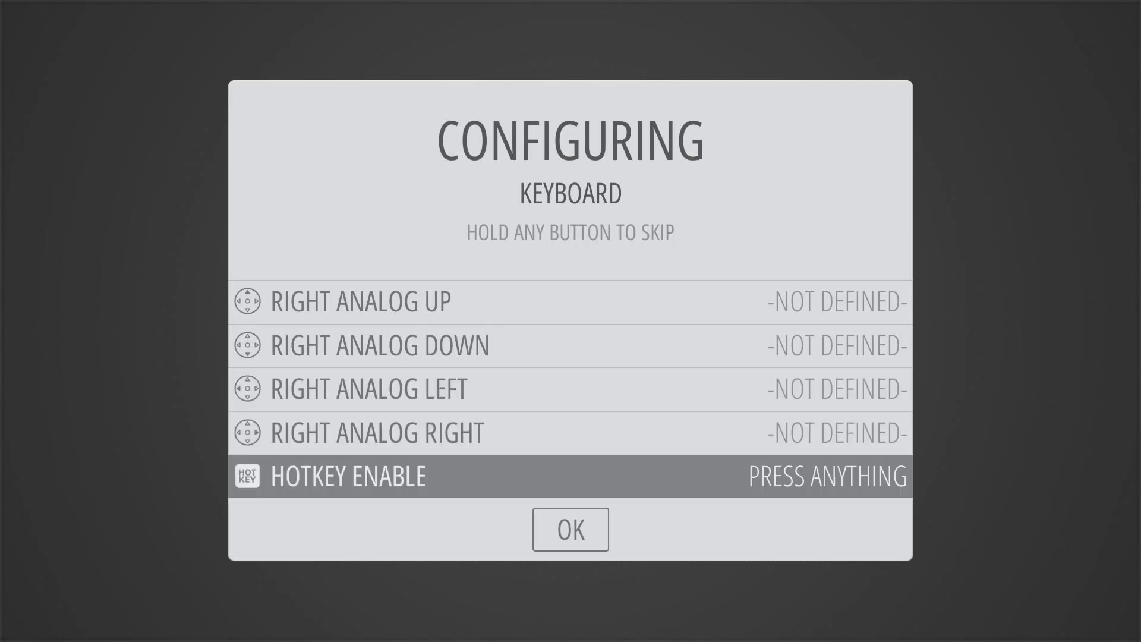
pyautogui.press('Return')
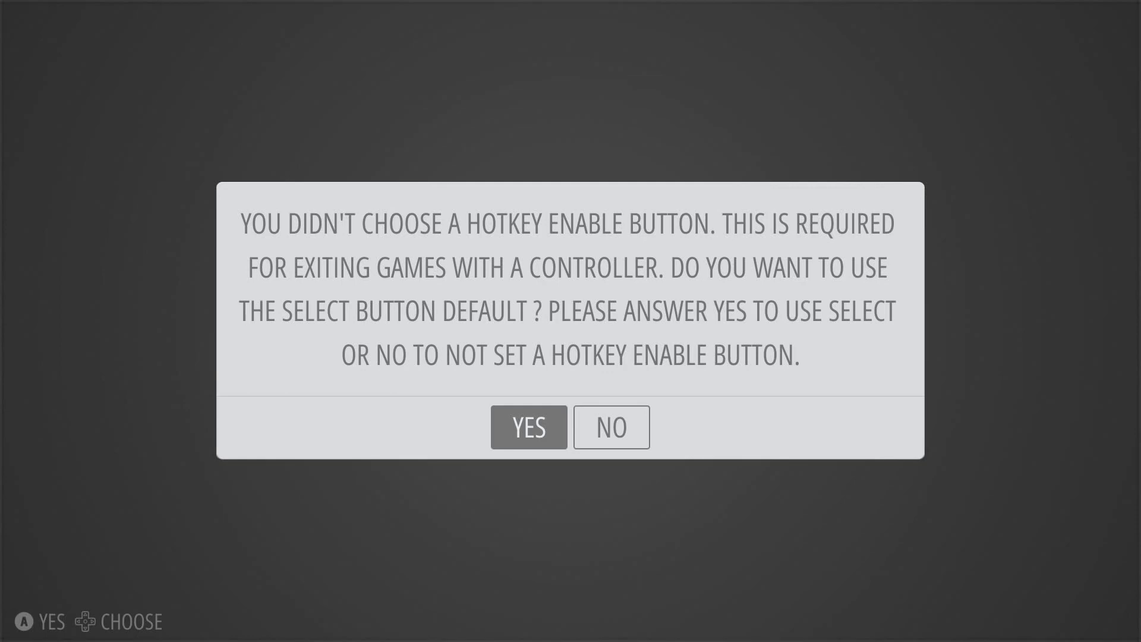
pyautogui.press('Return')
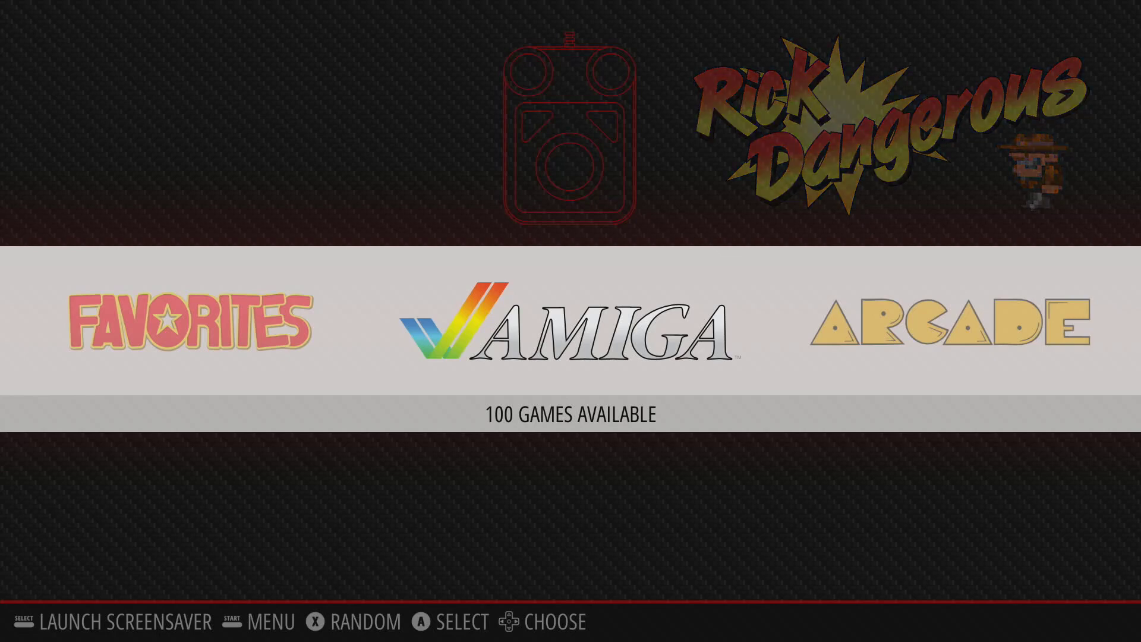
# - Browse the carousel of game systems from Amiga through ScummVM to All Games
pyautogui.press('Right')
pyautogui.press('Right')
pyautogui.press('Right')
pyautogui.press('Right')
pyautogui.press('Right')
pyautogui.press('Right')
pyautogui.press('Right')
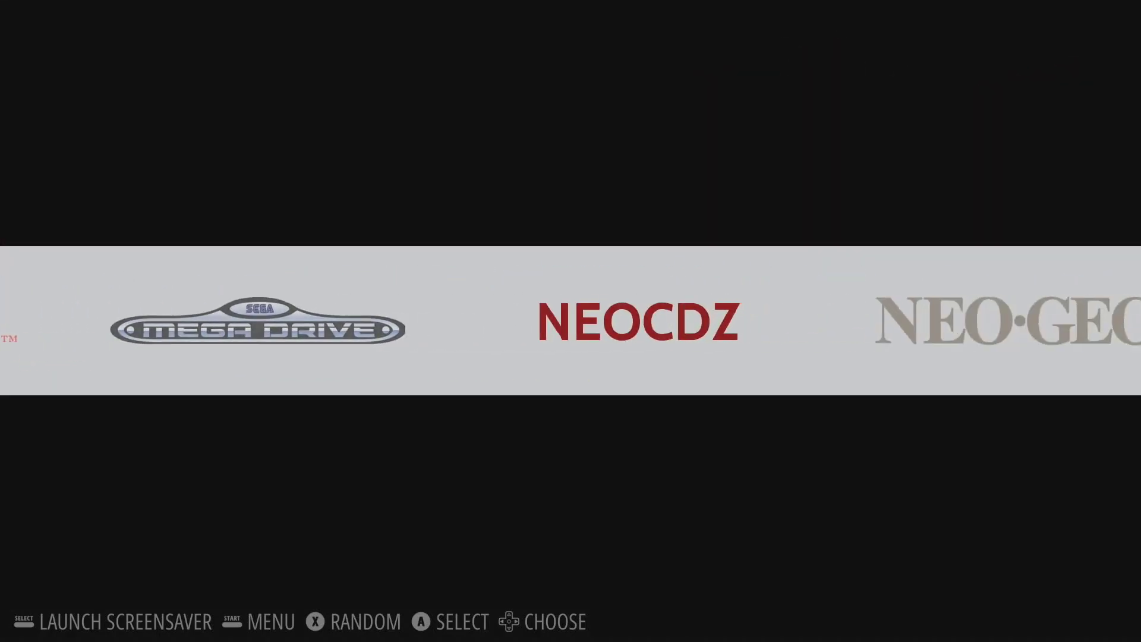
pyautogui.press('Right')
pyautogui.press('Right')
pyautogui.press('Right')
pyautogui.press('Right')
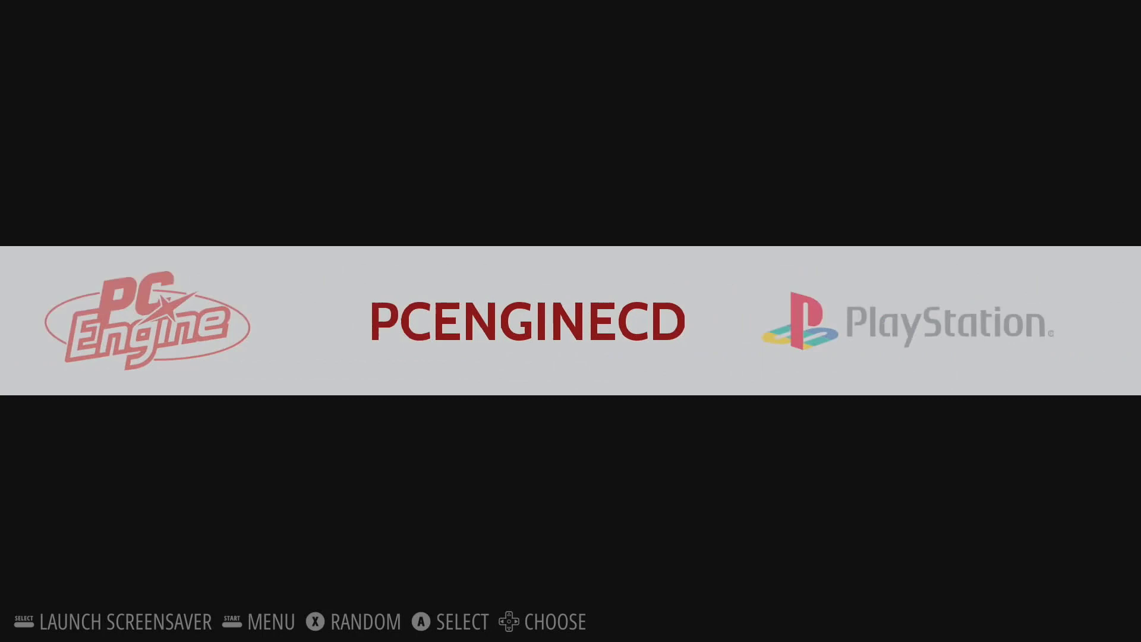
pyautogui.press('Right')
pyautogui.press('Right')
pyautogui.press('Right')
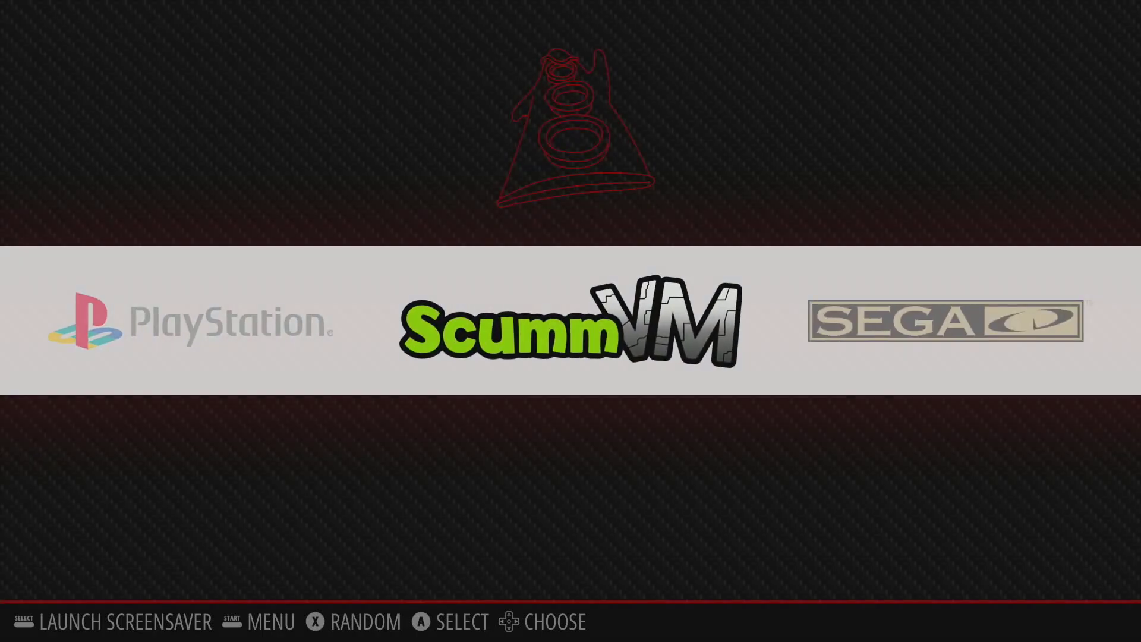
pyautogui.press('Right')
pyautogui.press('Right')
pyautogui.press('Right')
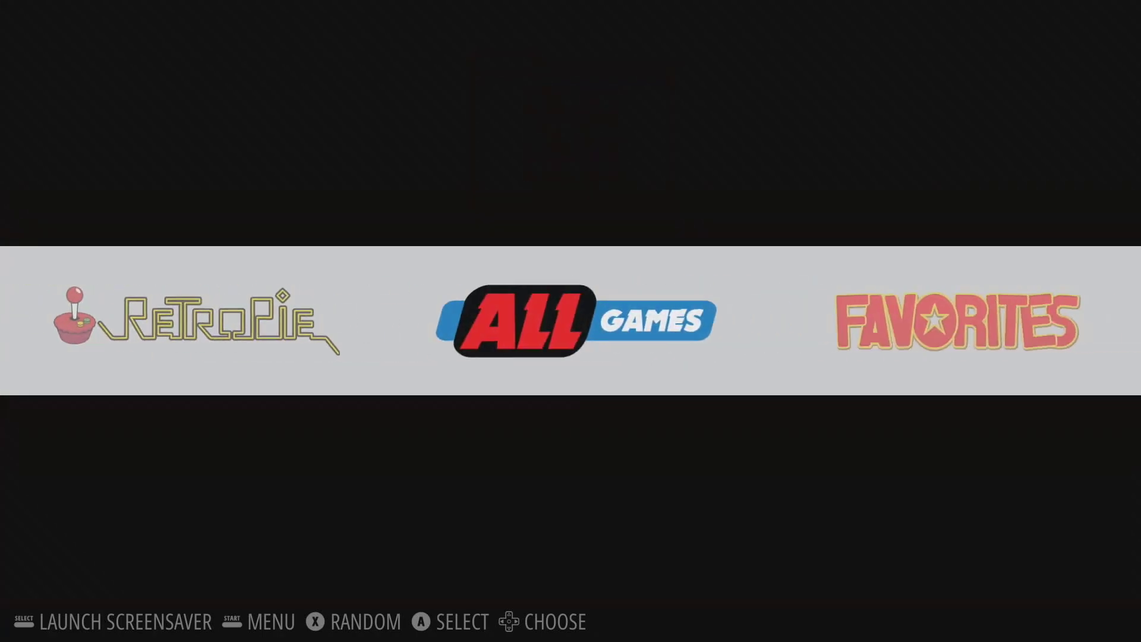
# - View the RetroPie, All Games and Favorites entries in the system carousel
pyautogui.press('Left')
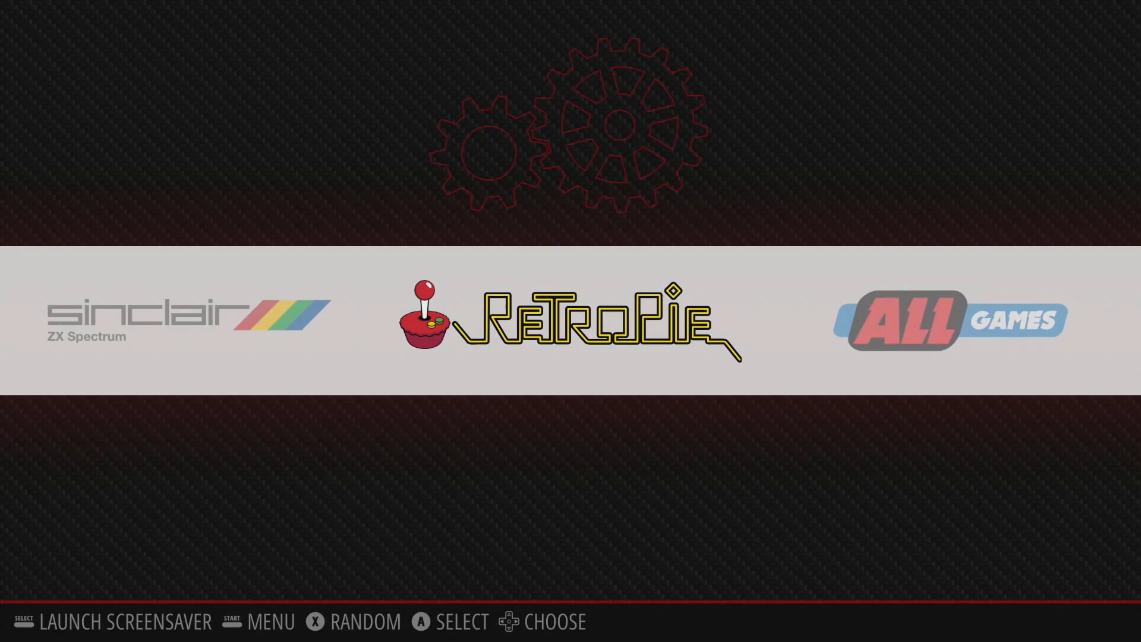
pyautogui.press('Right')
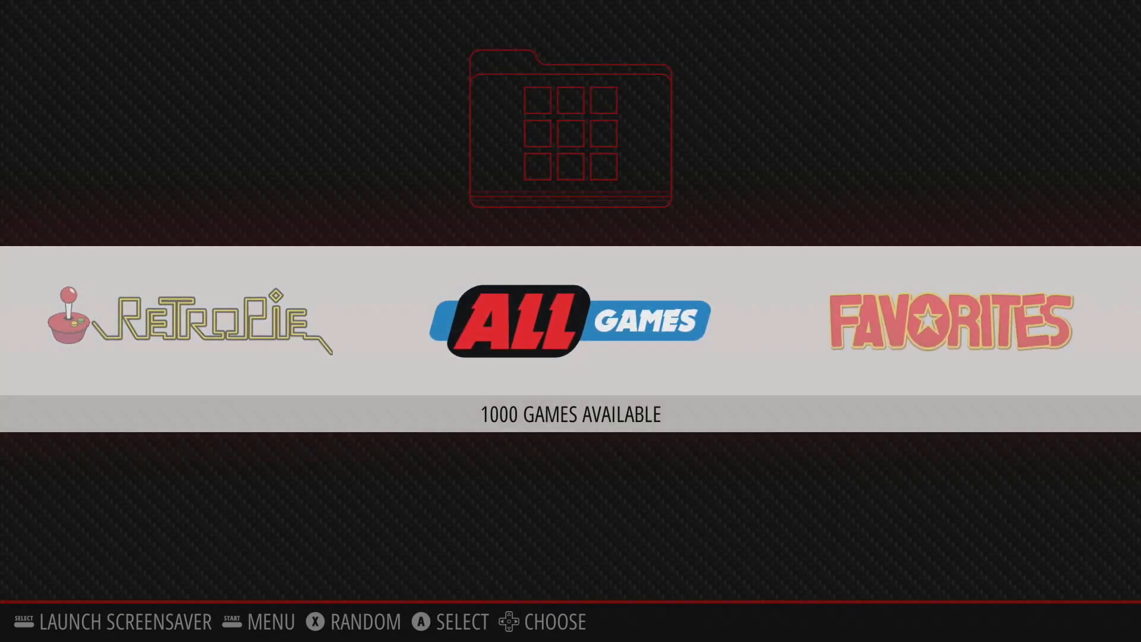
pyautogui.press('Right')
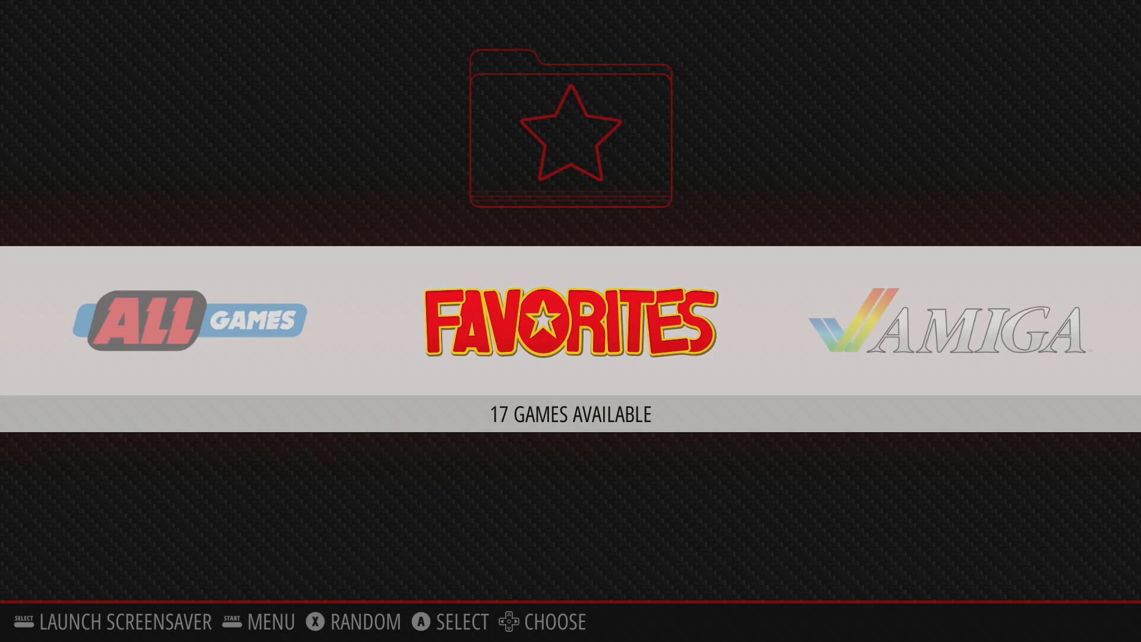
# - Browse back through the game systems as far as ScummVM
pyautogui.press('Right')
pyautogui.press('Left')
pyautogui.press('Left')
pyautogui.press('Left')
pyautogui.press('Left')
pyautogui.press('Left')
pyautogui.press('Left')
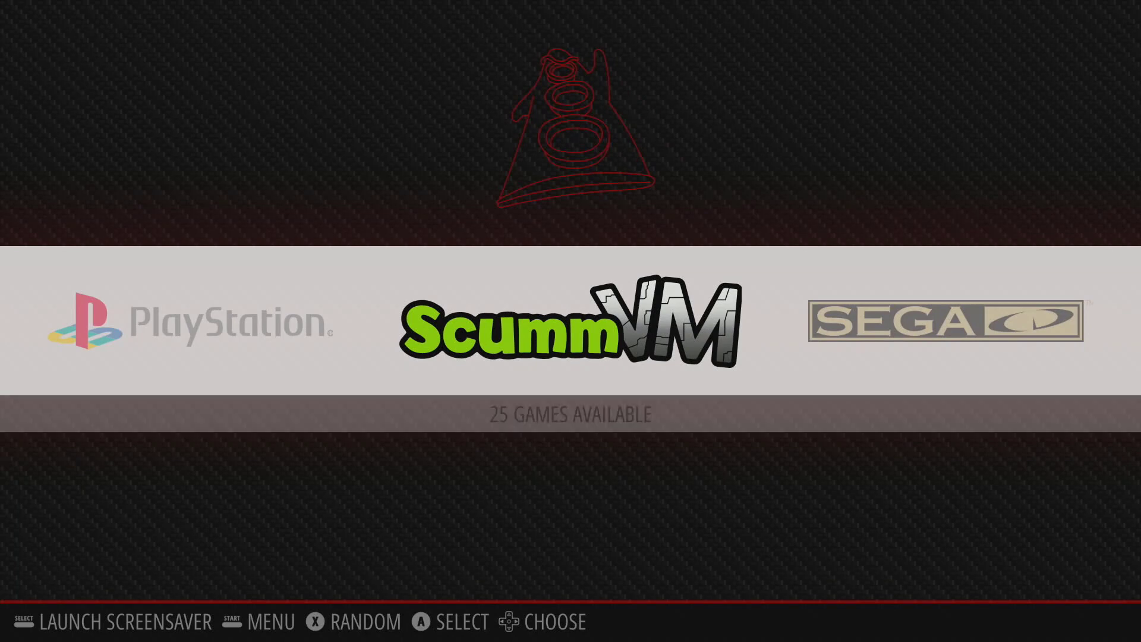
# - Return to the Favorites collection, view its game list, and go back to the system carousel
pyautogui.press('Right')
pyautogui.press('Right')
pyautogui.press('Right')
pyautogui.press('Right')
pyautogui.press('Right')
pyautogui.press('Right')
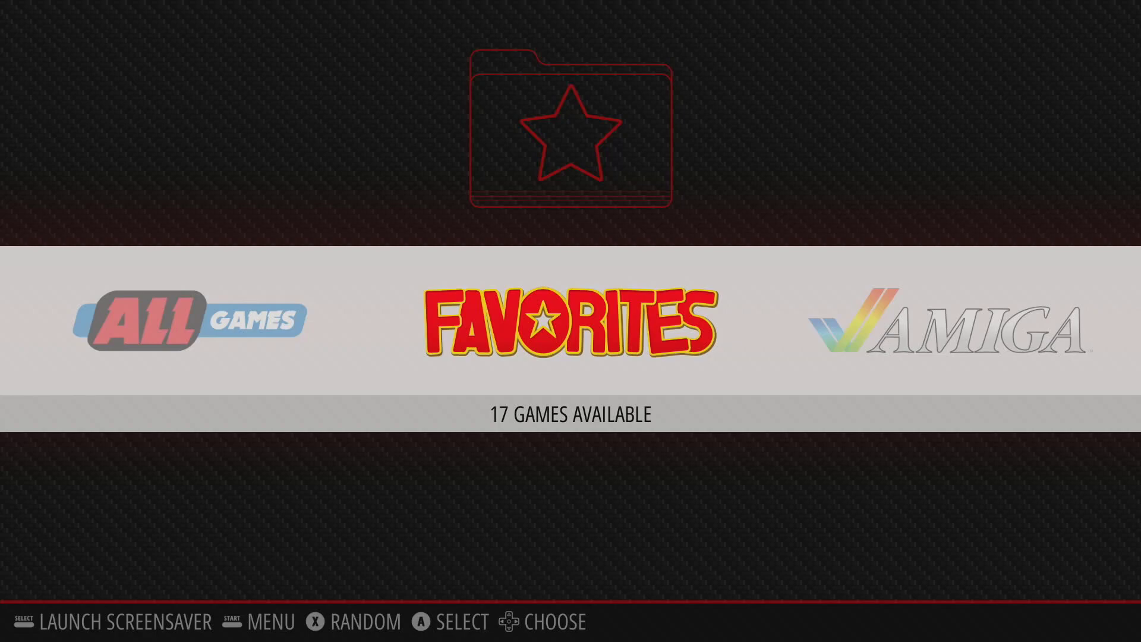
pyautogui.press('Return')
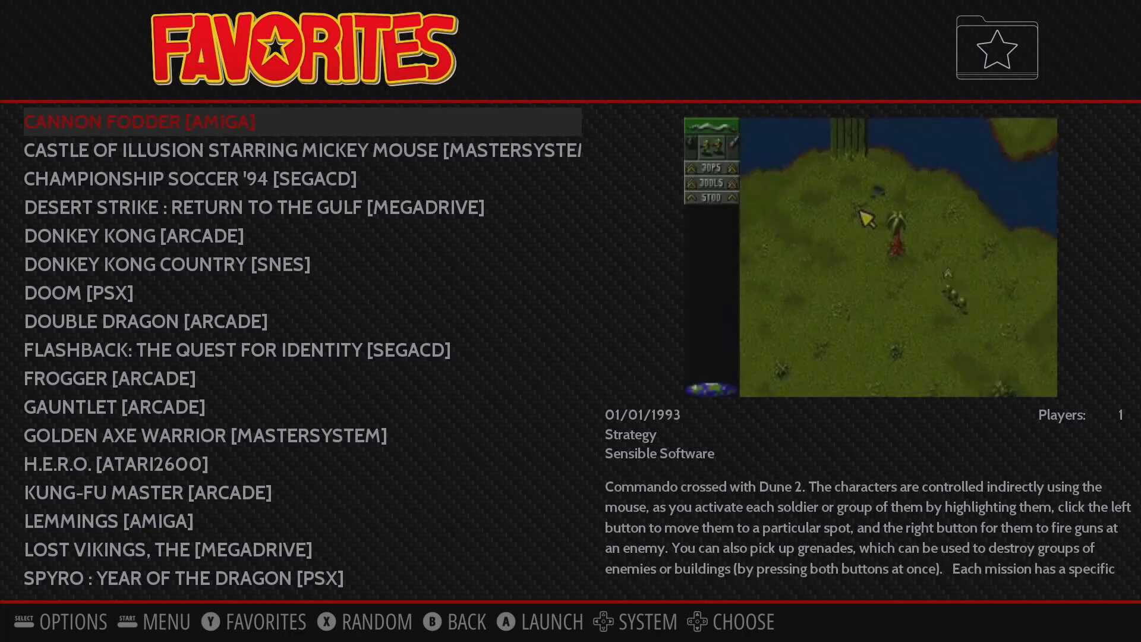
pyautogui.press('Return')
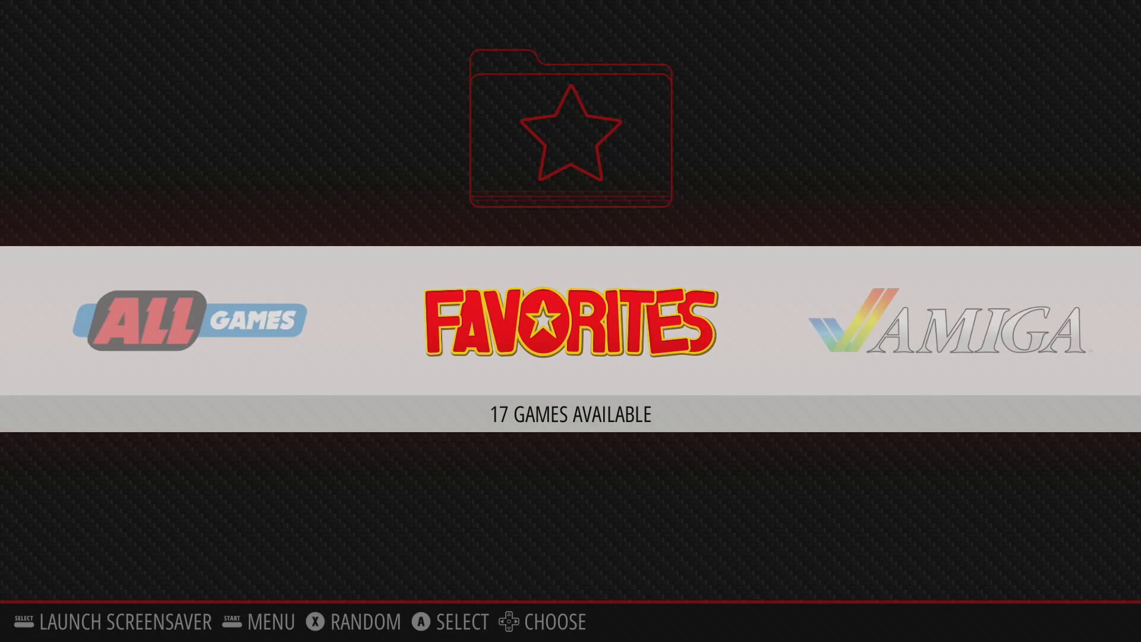
# - Open the RetroPie settings entry from the system carousel
pyautogui.press('Left')
pyautogui.press('Left')
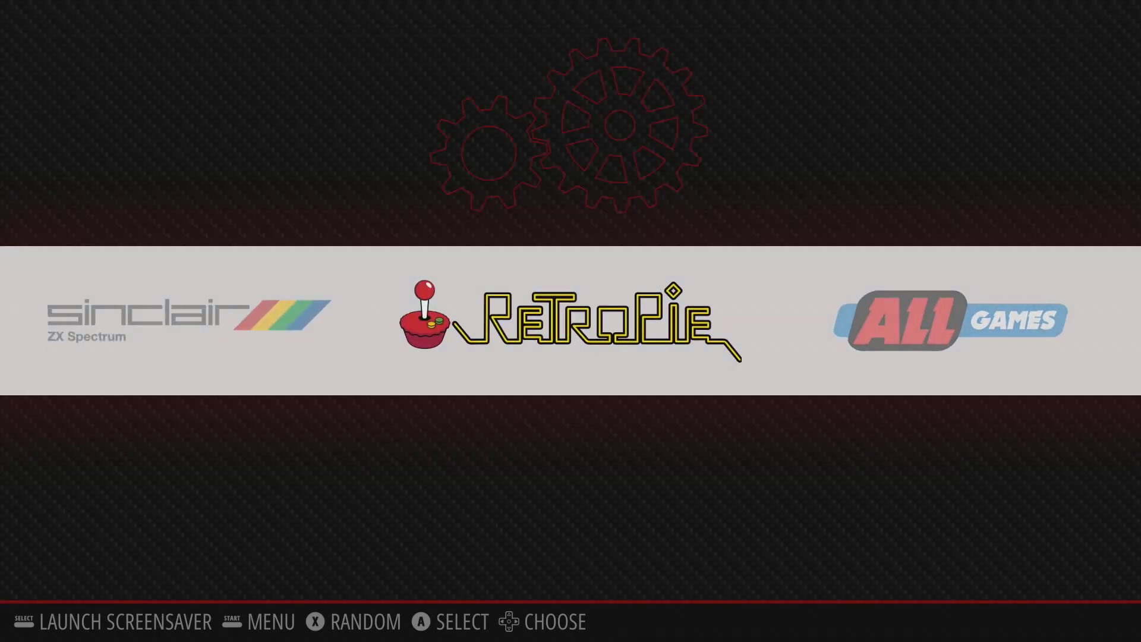
pyautogui.press('Return')
# - Launch RetroPie Setup from the list of RetroPie configuration tools
pyautogui.press('Down')
pyautogui.press('Down')
pyautogui.press('Down')
pyautogui.press('Down')
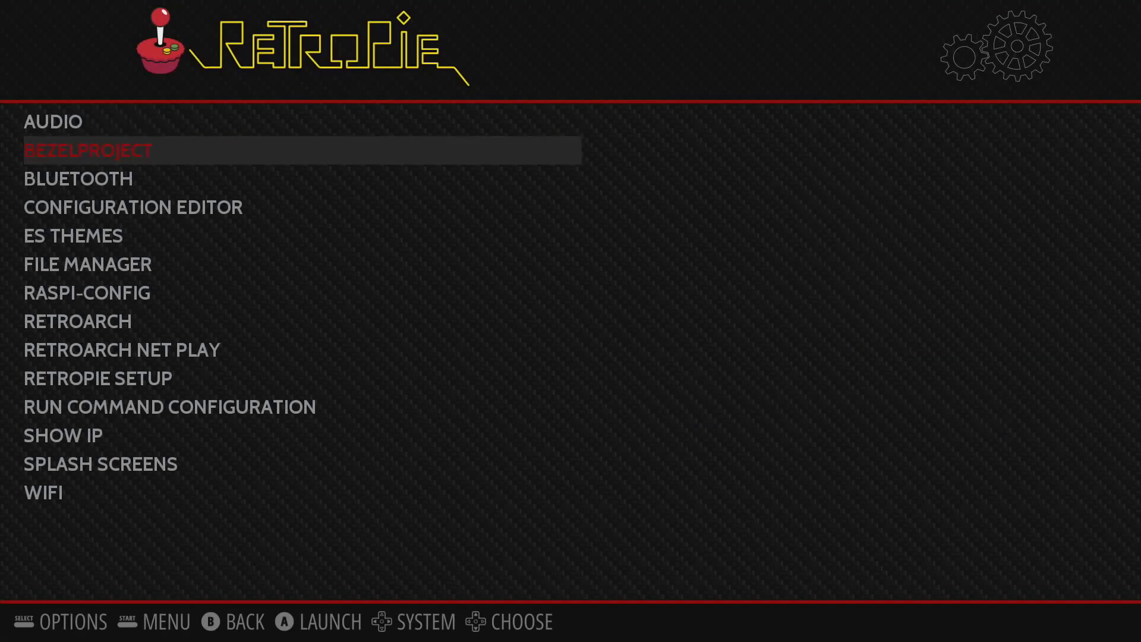
pyautogui.press('Down')
pyautogui.press('Down')
pyautogui.press('Down')
pyautogui.press('Down')
pyautogui.press('Down')
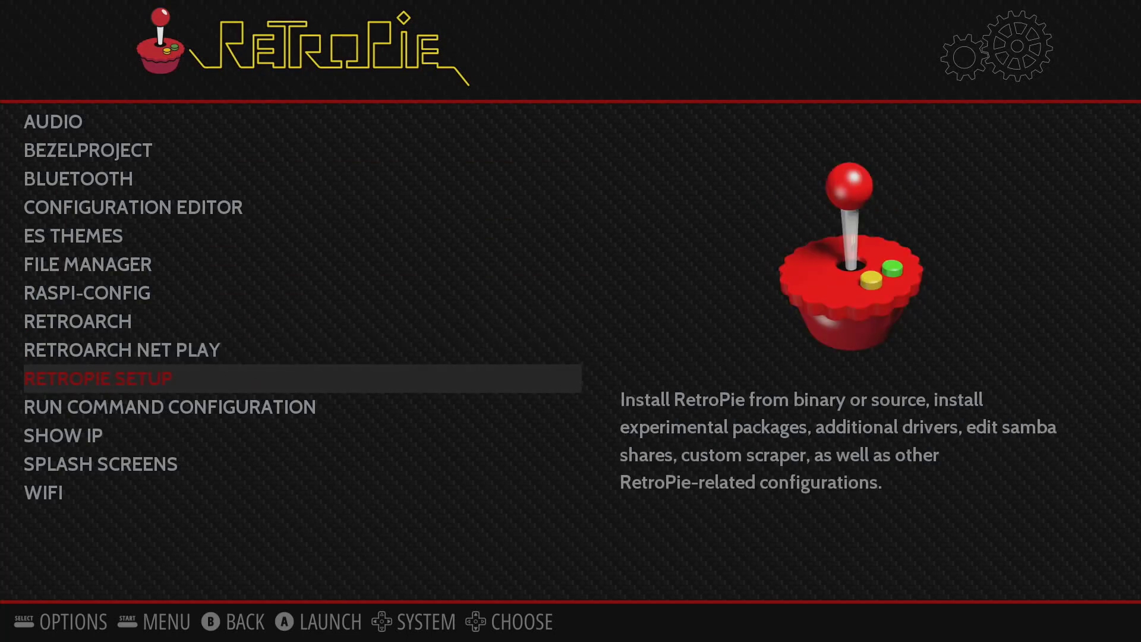
pyautogui.press('Return')
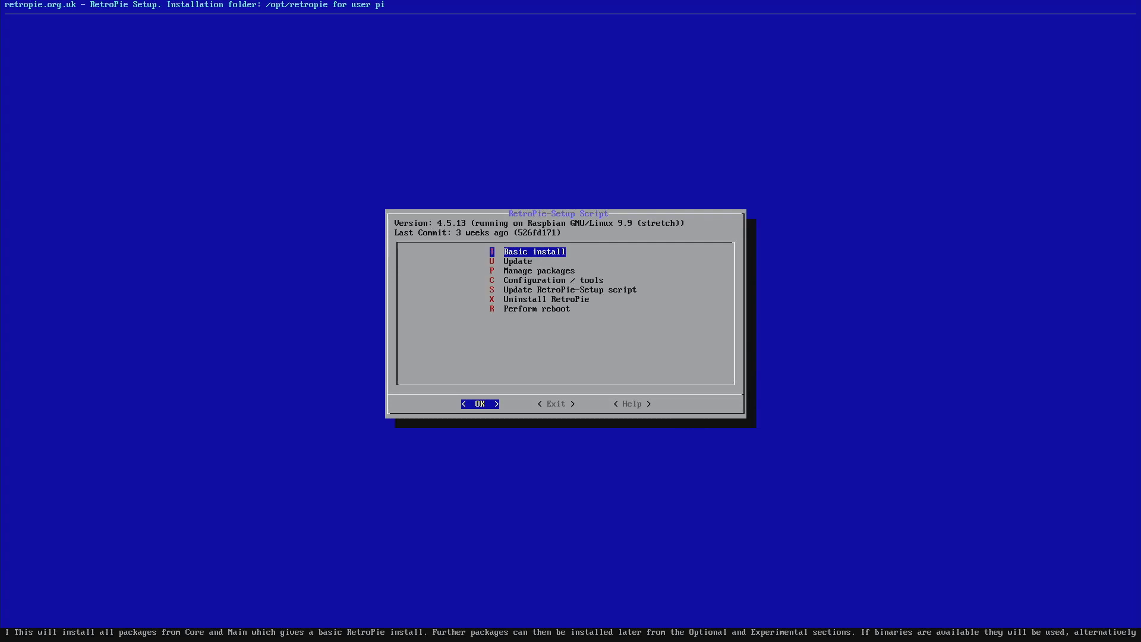
# - Open the Configuration / tools section of the RetroPie-Setup script
pyautogui.press('s')
pyautogui.press('Up')
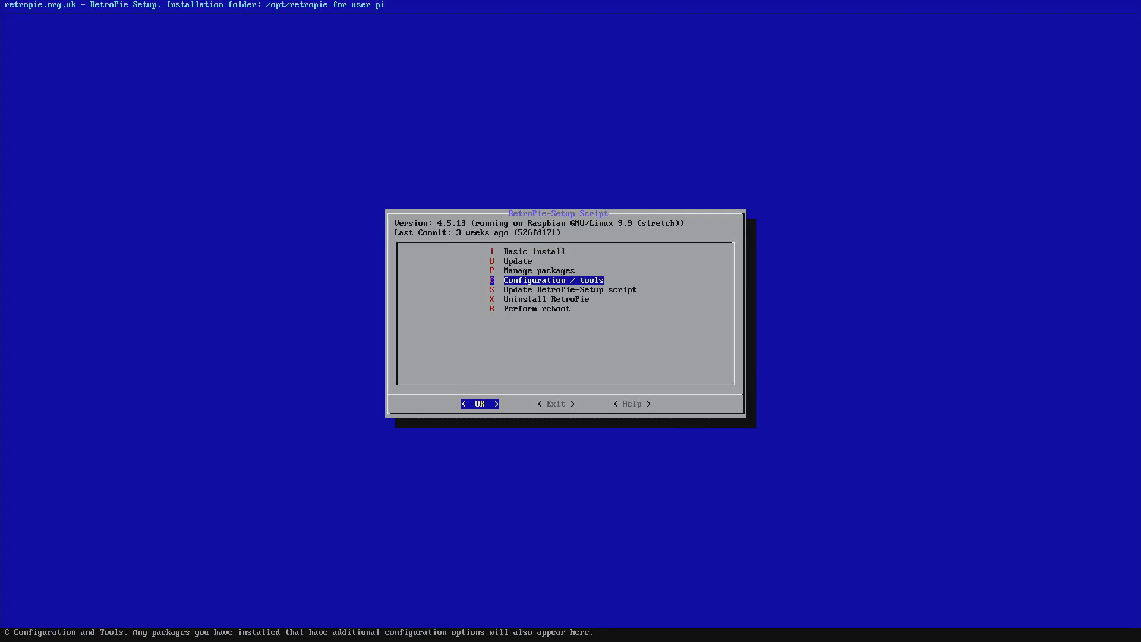
pyautogui.press('Return')
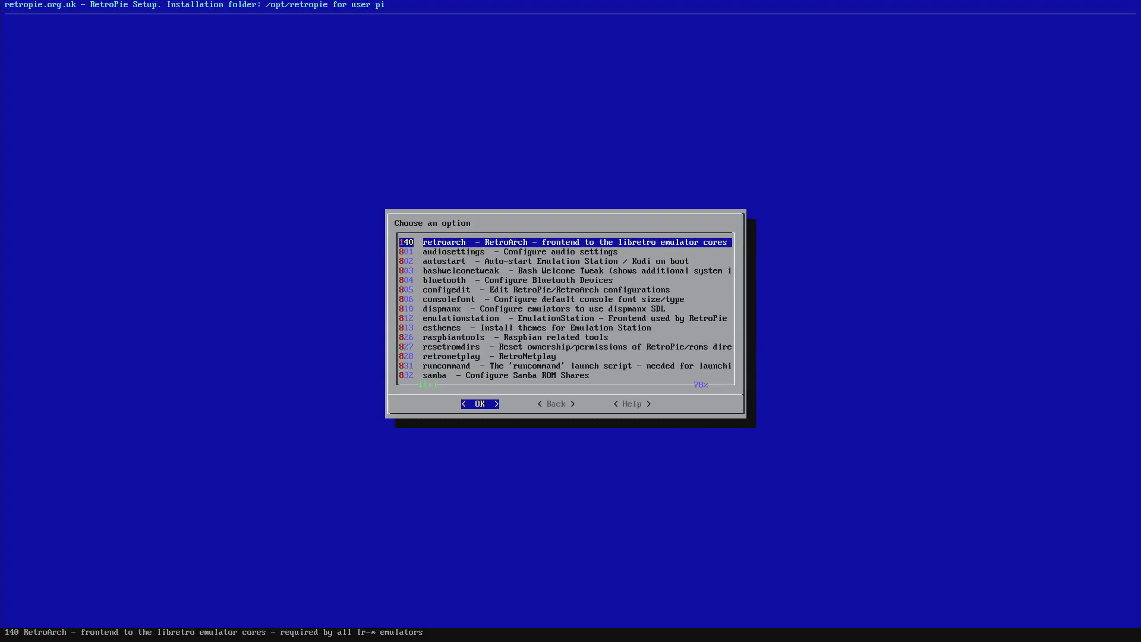
# - Look through the configuration packages and open the options for emulationstation (812)
pyautogui.press('Down')
pyautogui.press('Down')
pyautogui.press('Down')
pyautogui.press('Down')
pyautogui.press('Down')
pyautogui.press('Down')
pyautogui.press('Down')
pyautogui.press('Down')
pyautogui.press('Down')
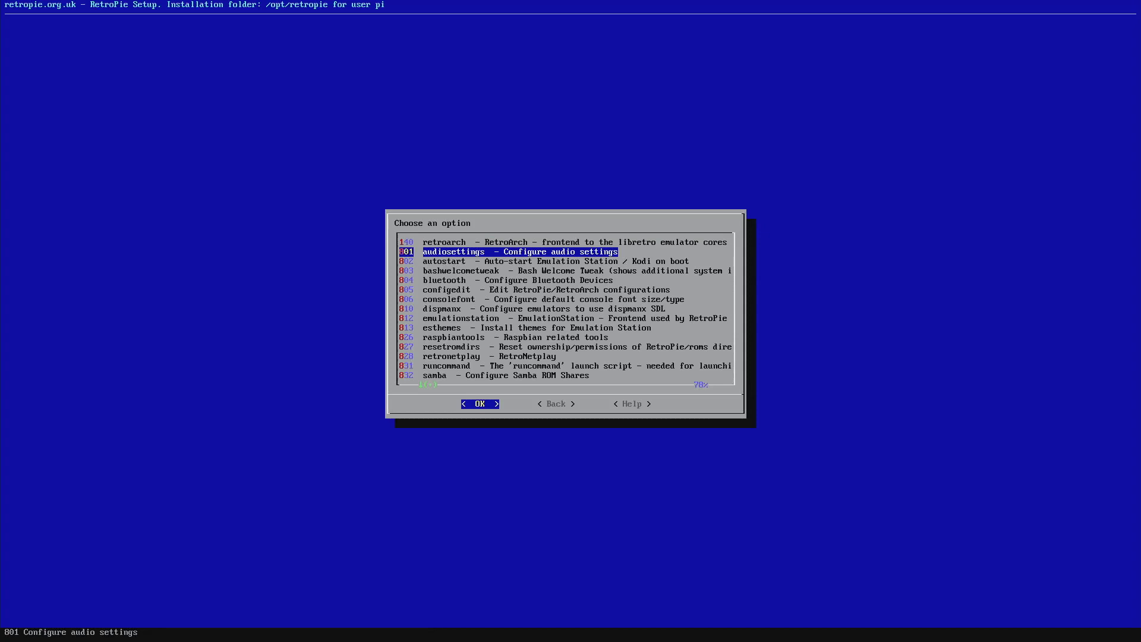
pyautogui.press('Down')
pyautogui.press('Down')
pyautogui.press('Down')
pyautogui.press('Down')
pyautogui.press('Down')
pyautogui.press('Down')
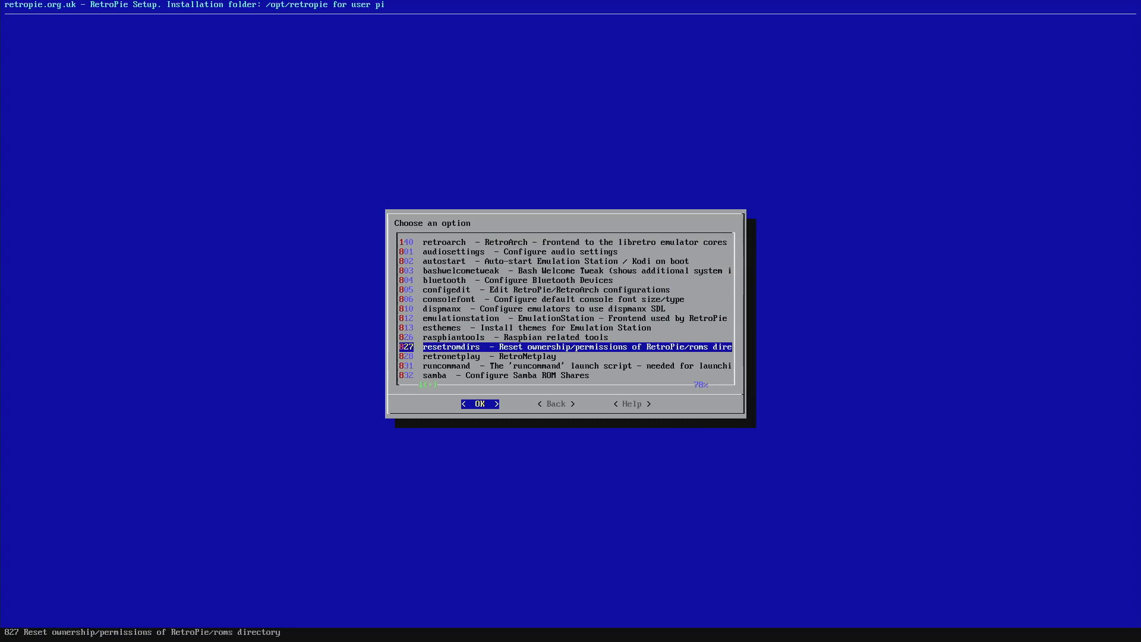
pyautogui.press('Up')
pyautogui.press('Up')
pyautogui.press('Up')
pyautogui.press('Up')
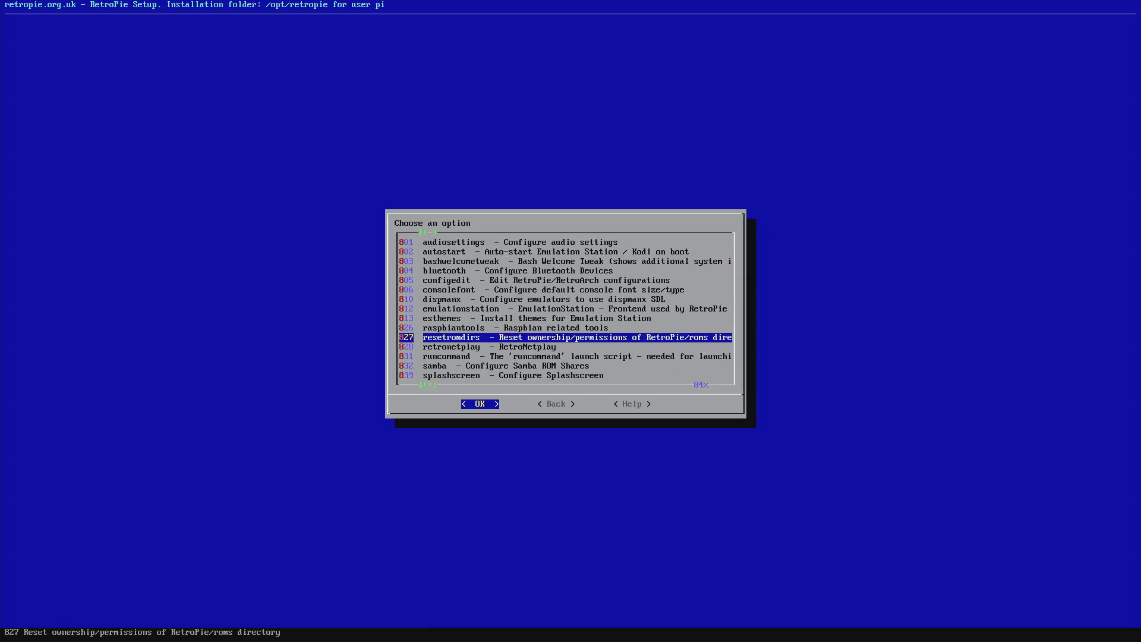
pyautogui.press('Up')
pyautogui.press('Up')
pyautogui.press('Up')
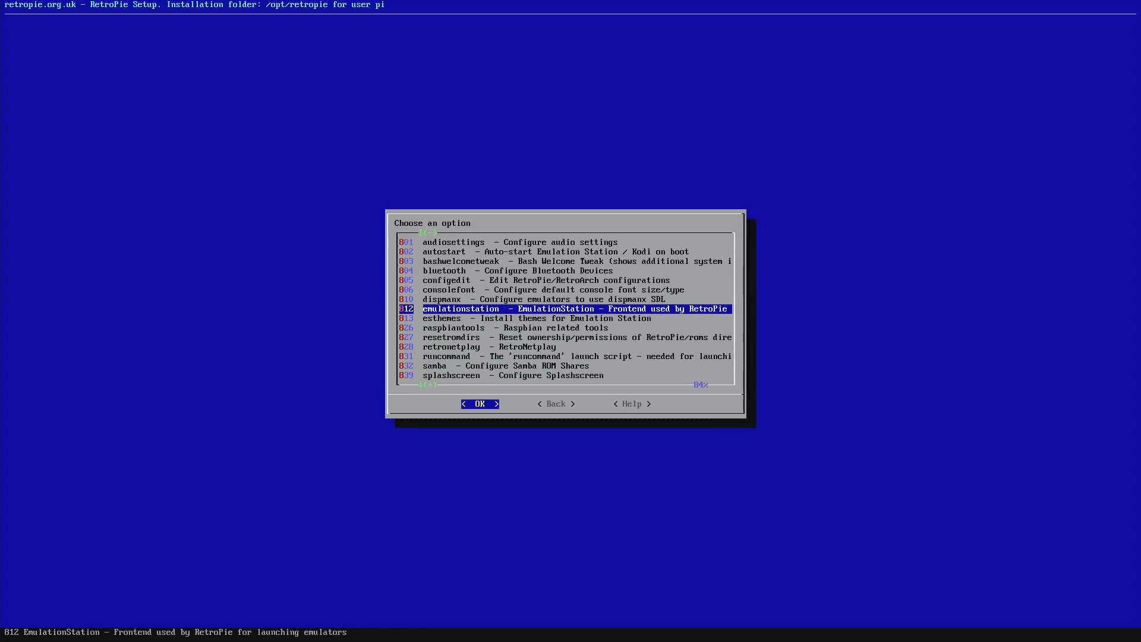
pyautogui.press('Return')
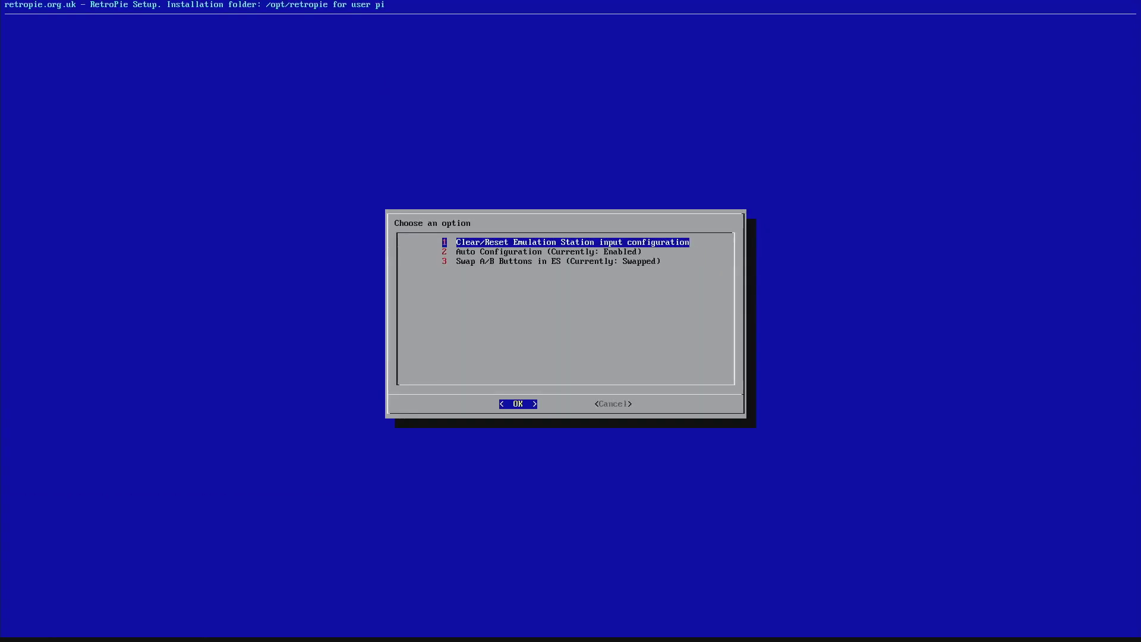
# - Switch the Swap A/B Buttons in ES option to Default and acknowledge the reconfiguration notice
pyautogui.press('Down')
pyautogui.press('Down')
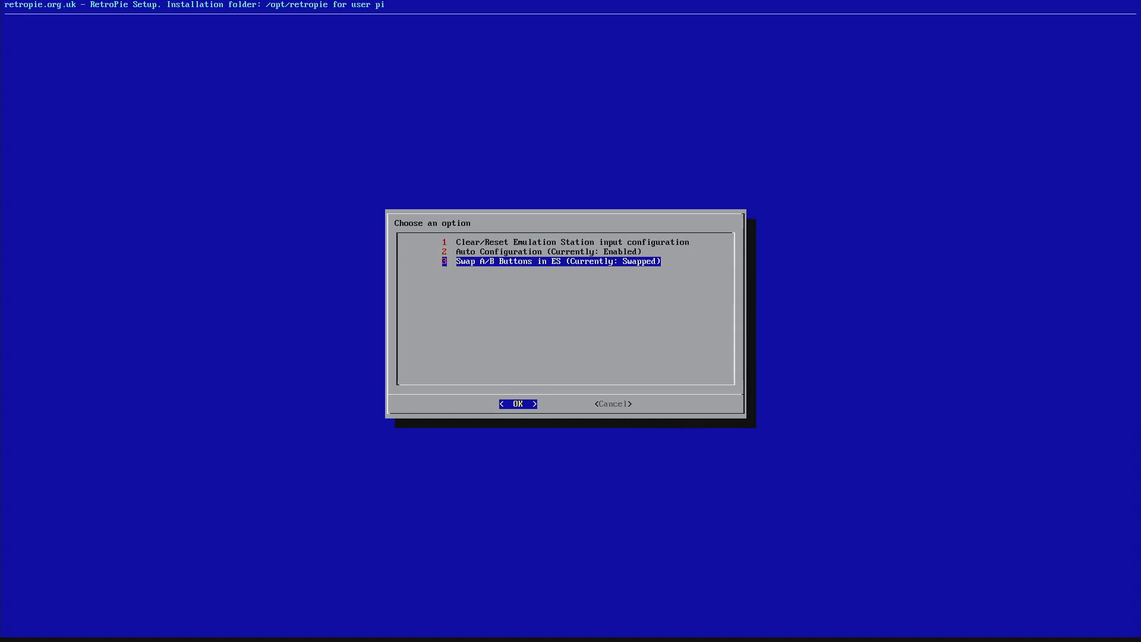
pyautogui.press('Return')
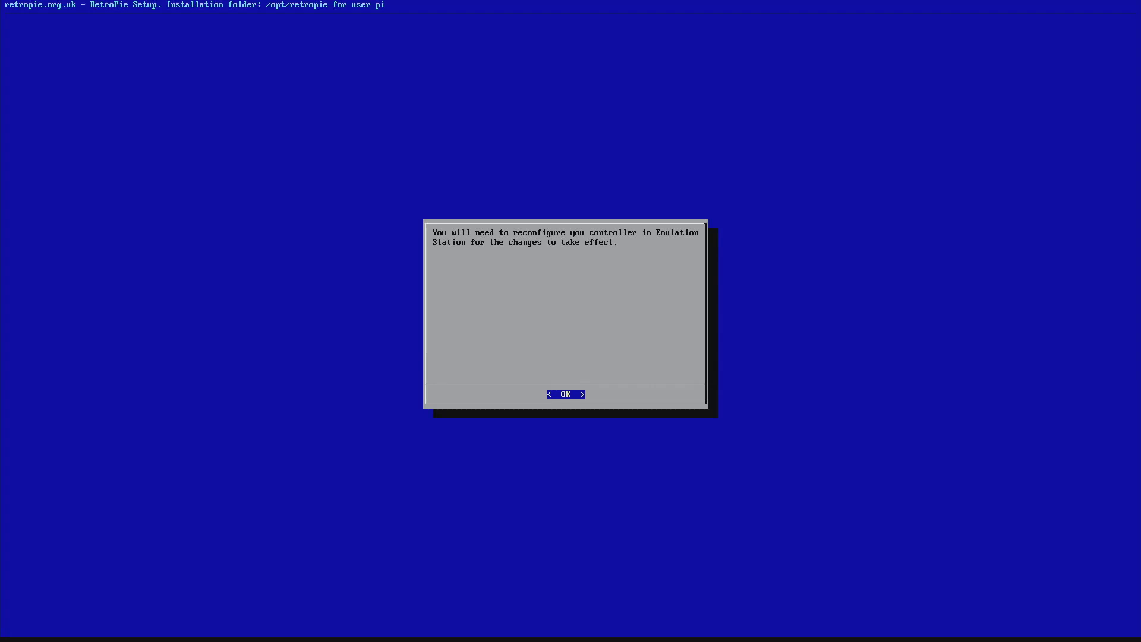
pyautogui.press('Return')
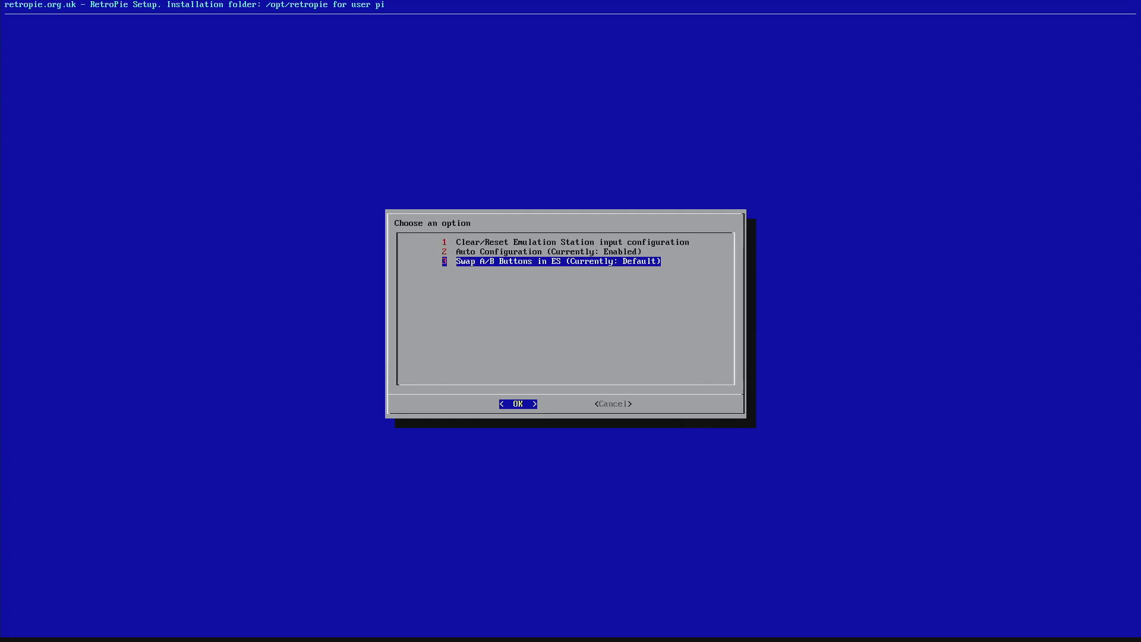
# - Leave the EmulationStation options and the configuration list, and exit the RetroPie-Setup script
pyautogui.press('Right')
pyautogui.press('Return')
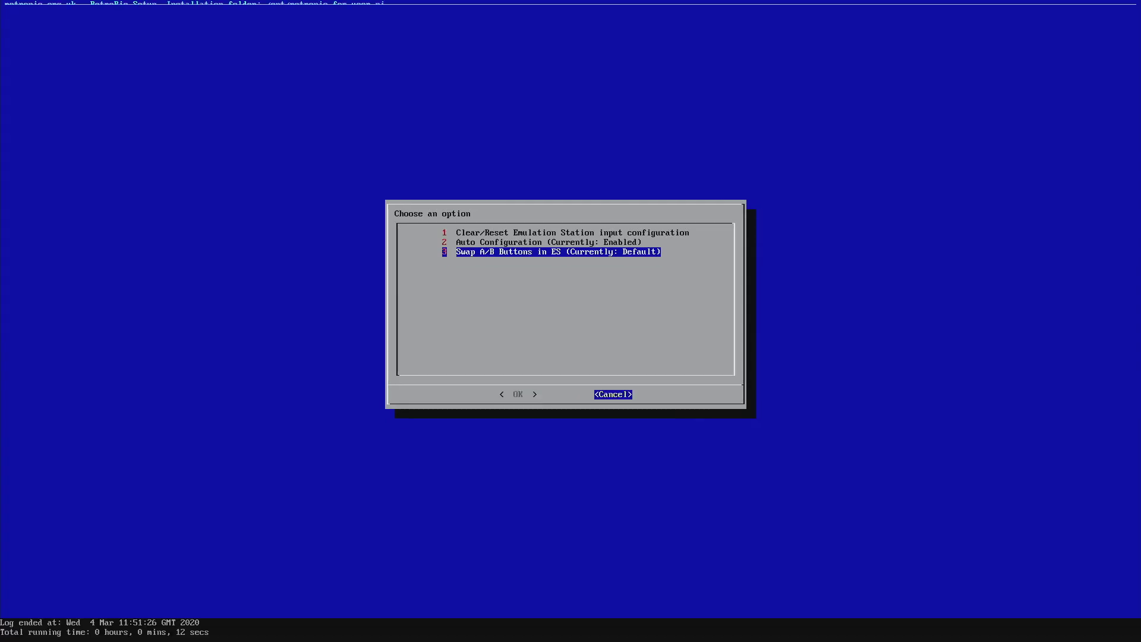
pyautogui.press('Right')
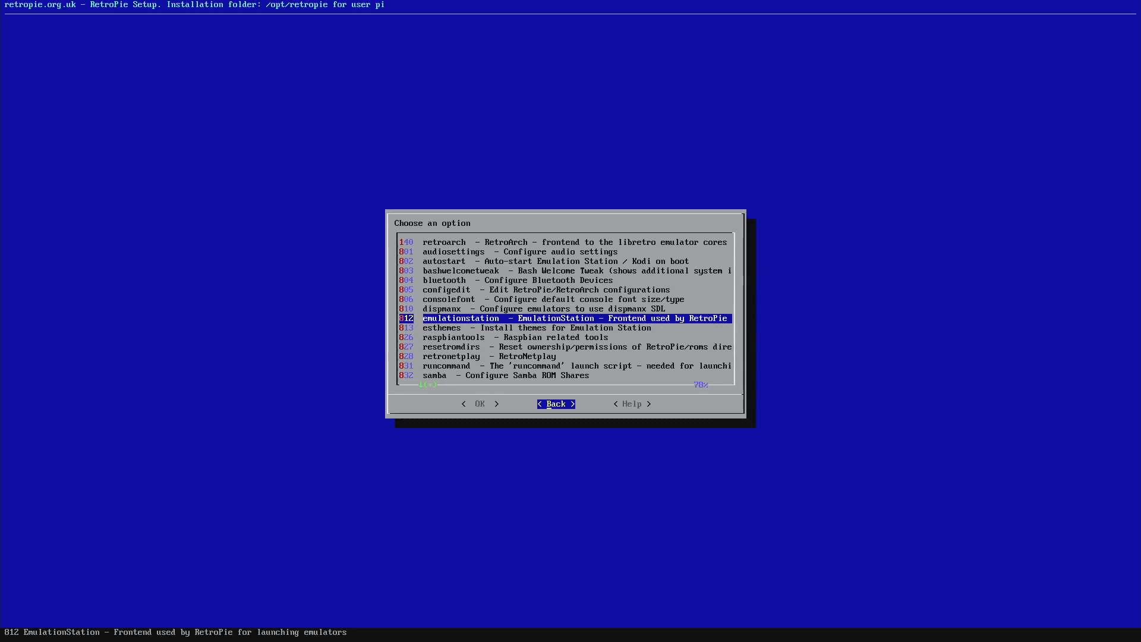
pyautogui.press('Return')
pyautogui.press('Right')
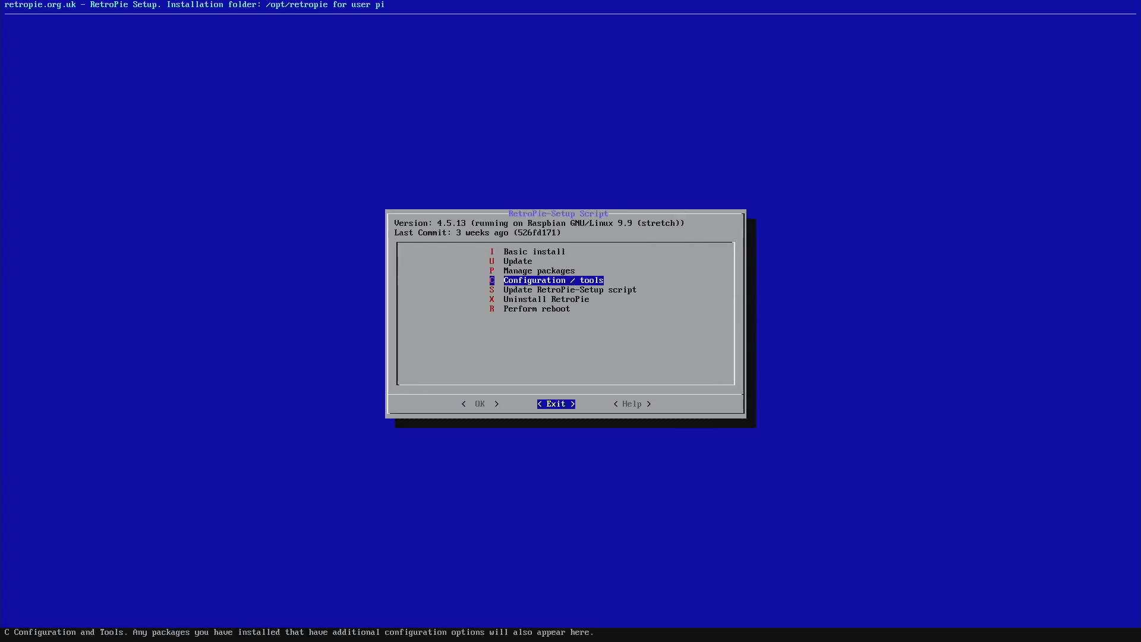
pyautogui.press('Return')
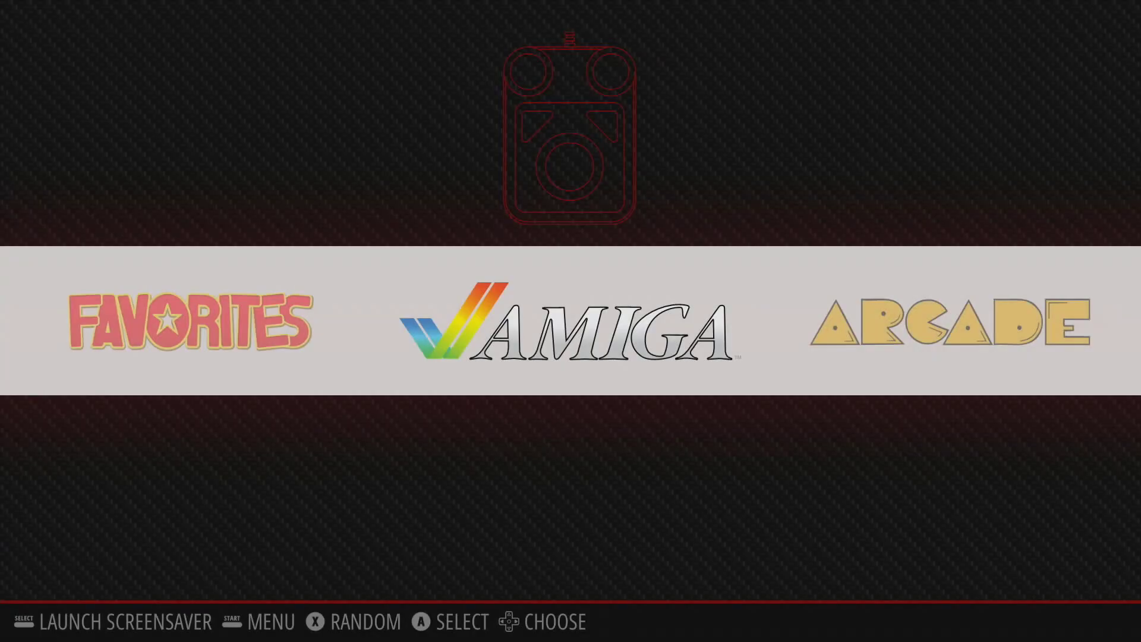
# - Start Configure Input from the EmulationStation main menu and confirm the request
pyautogui.press('Left')
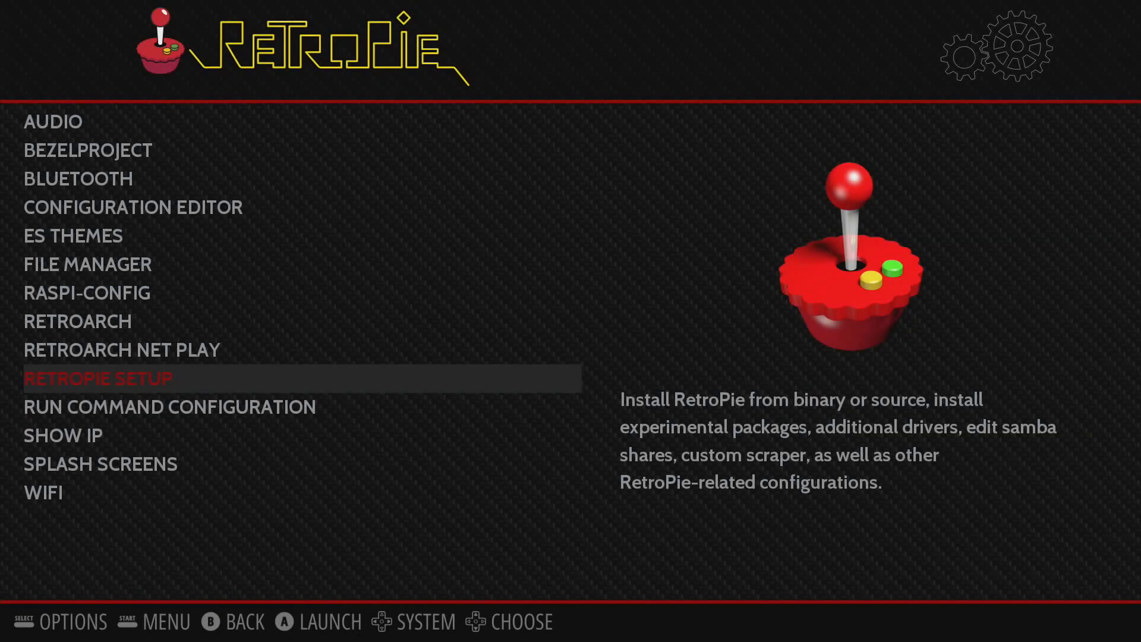
pyautogui.press('Return')
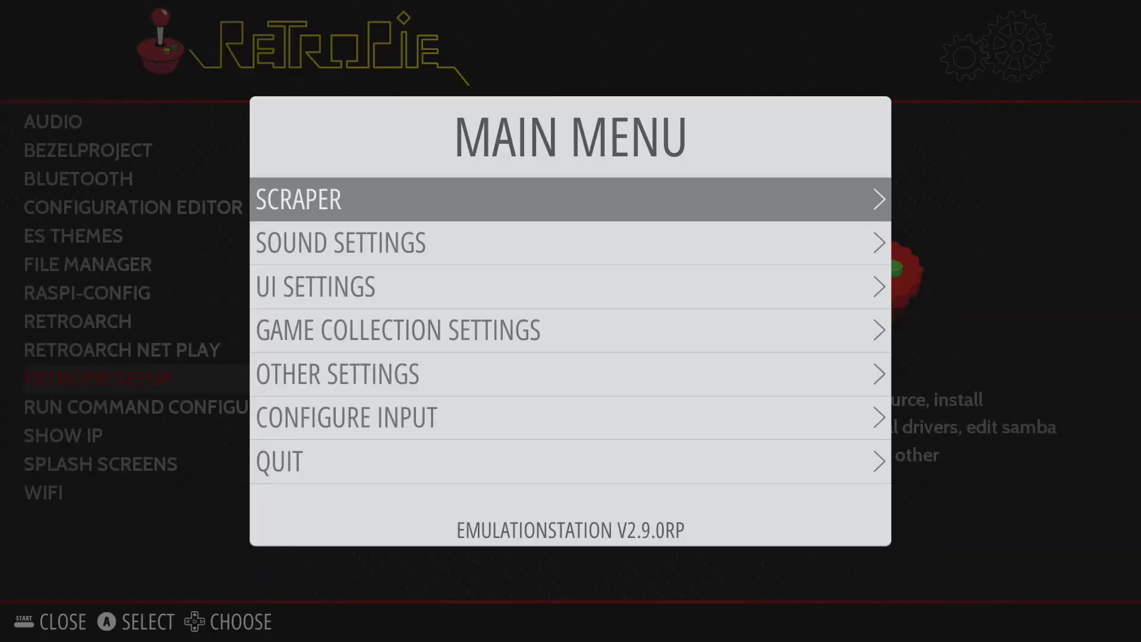
pyautogui.press('Down')
pyautogui.press('Down')
pyautogui.press('Down')
pyautogui.press('Down')
pyautogui.press('Down')
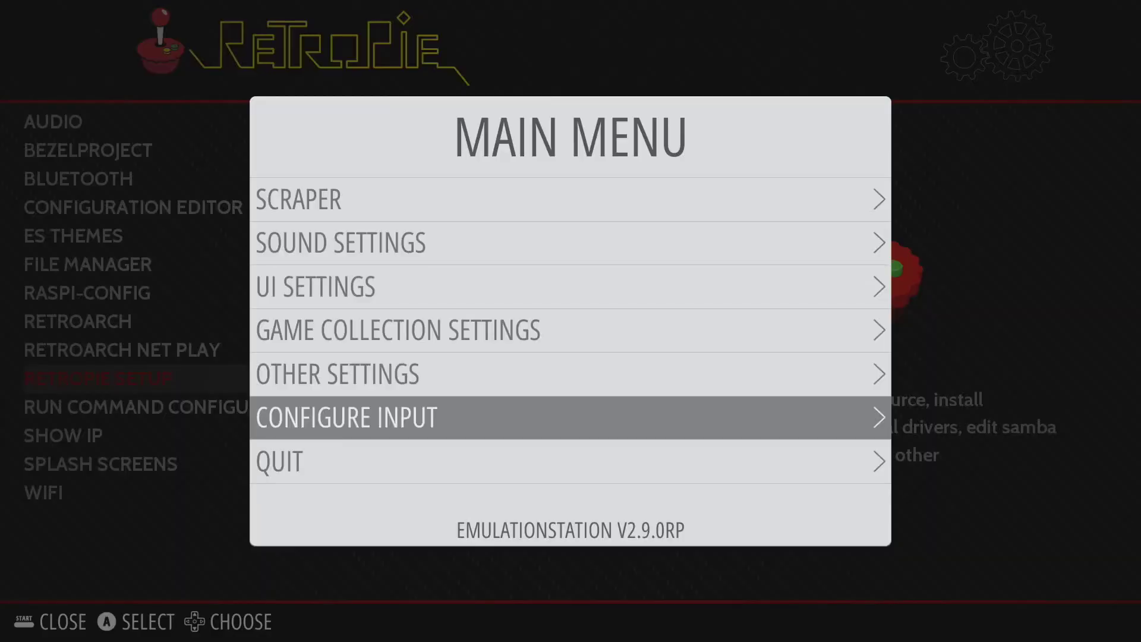
pyautogui.press('Return')
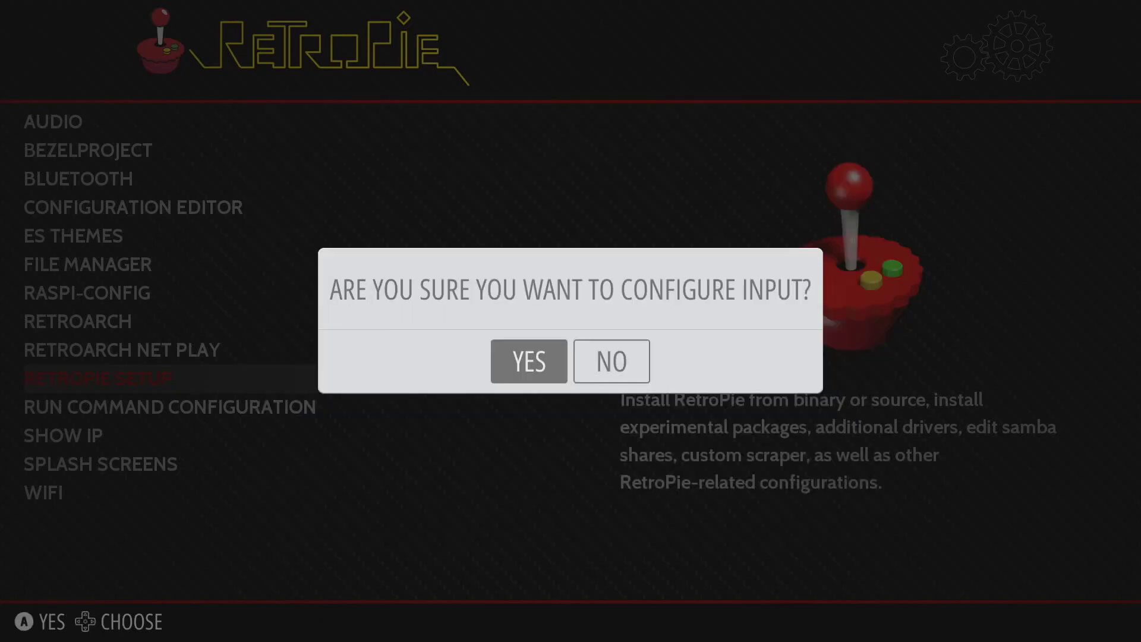
pyautogui.press('Return')
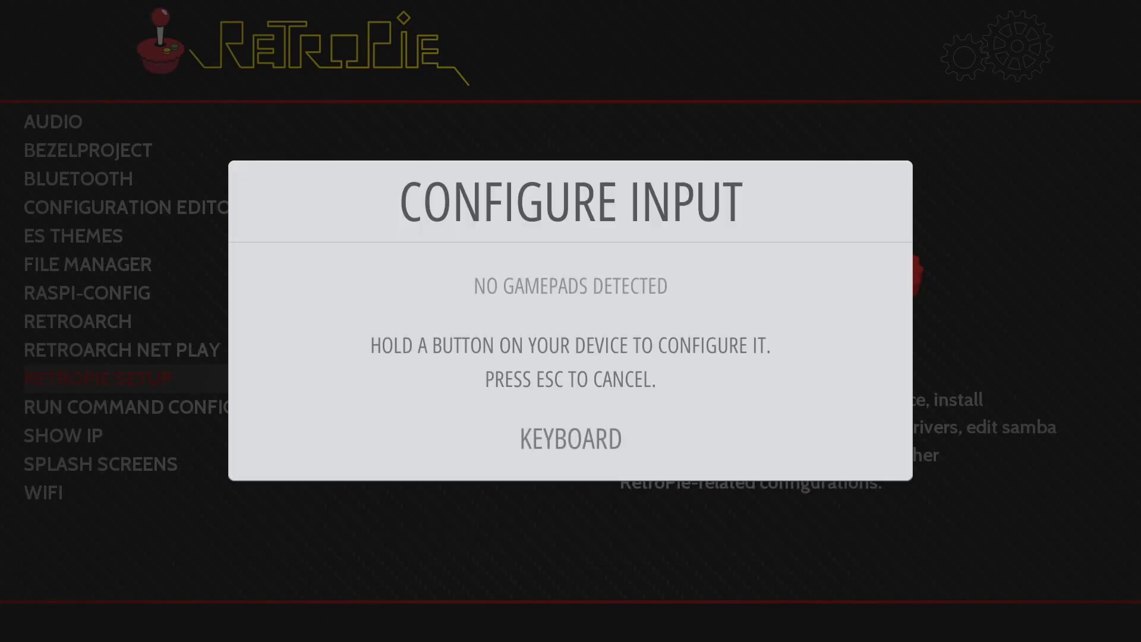
# - Configure the keyboard and assign the D-pad up, down, left and right directions to the matching arrow keys
pyautogui.press('Up')
pyautogui.press('Down')
pyautogui.press('Left')
pyautogui.press('Right')
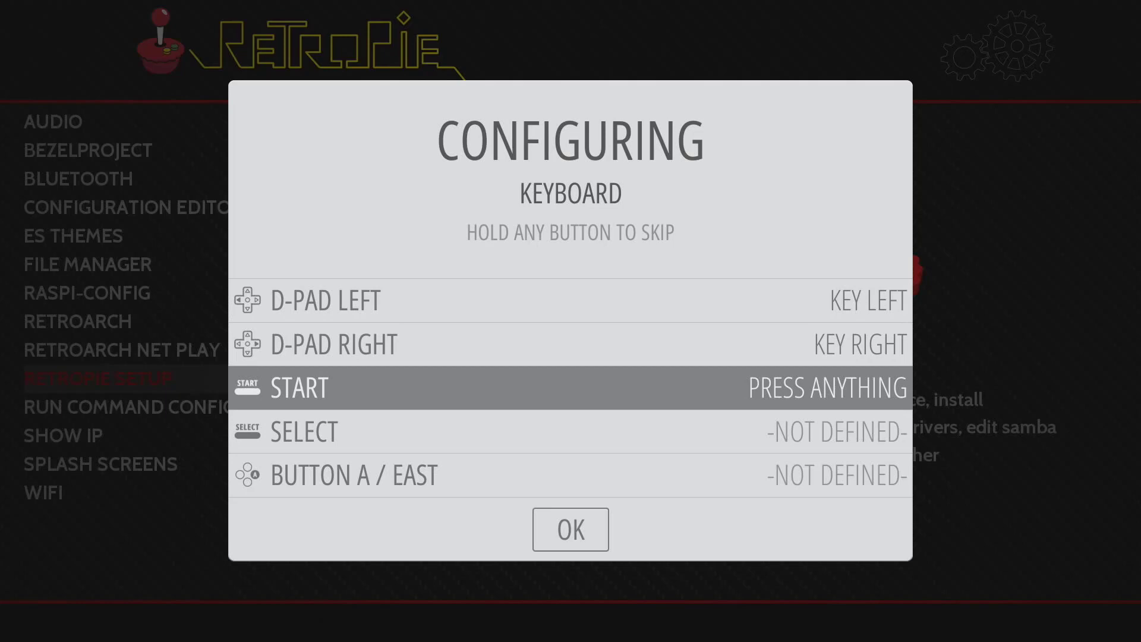
# - Assign F6 to Start, F5 to Select, X to button A, Z to button B, A to button X and S to button Y
pyautogui.press('F6')
pyautogui.press('F5')
pyautogui.press('x')
pyautogui.press('z')
pyautogui.press('a')
pyautogui.press('s')
# - Assign Insert and Page Up to the left and right shoulders, and Left Ctrl and Right Ctrl to the left and right triggers
pyautogui.press('Insert')
pyautogui.press('pageup')
pyautogui.press('Control_L')
pyautogui.press('Control_R')
# - Skip the remaining thumb and analog assignments, finish the mapping, and accept Select as the hotkey enable button
pyautogui.press('Return')
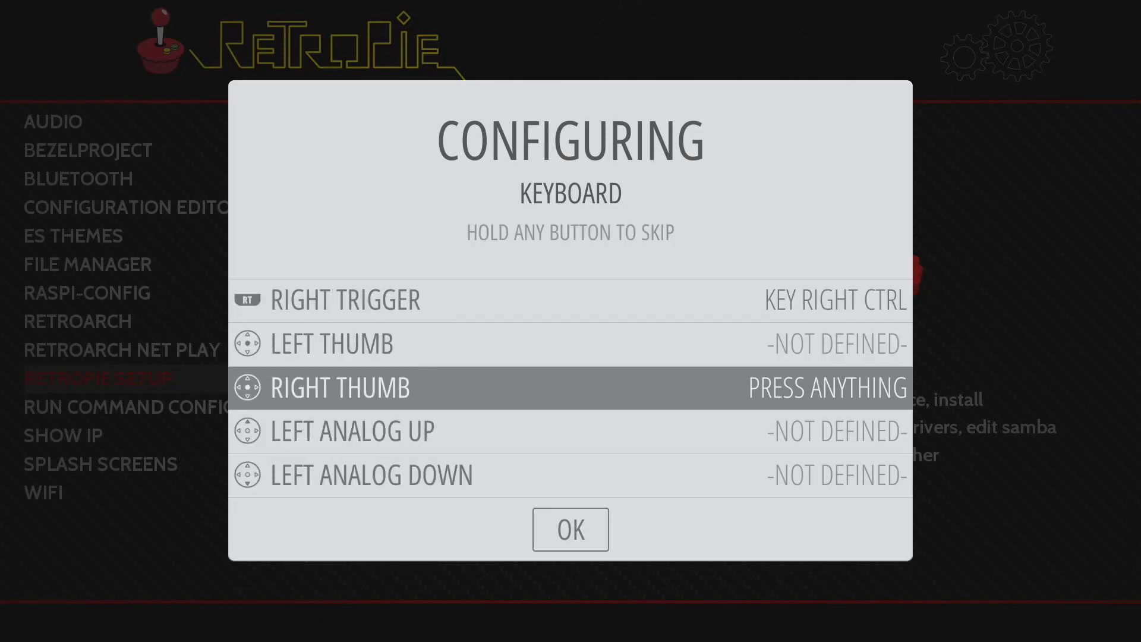
pyautogui.press('Return')
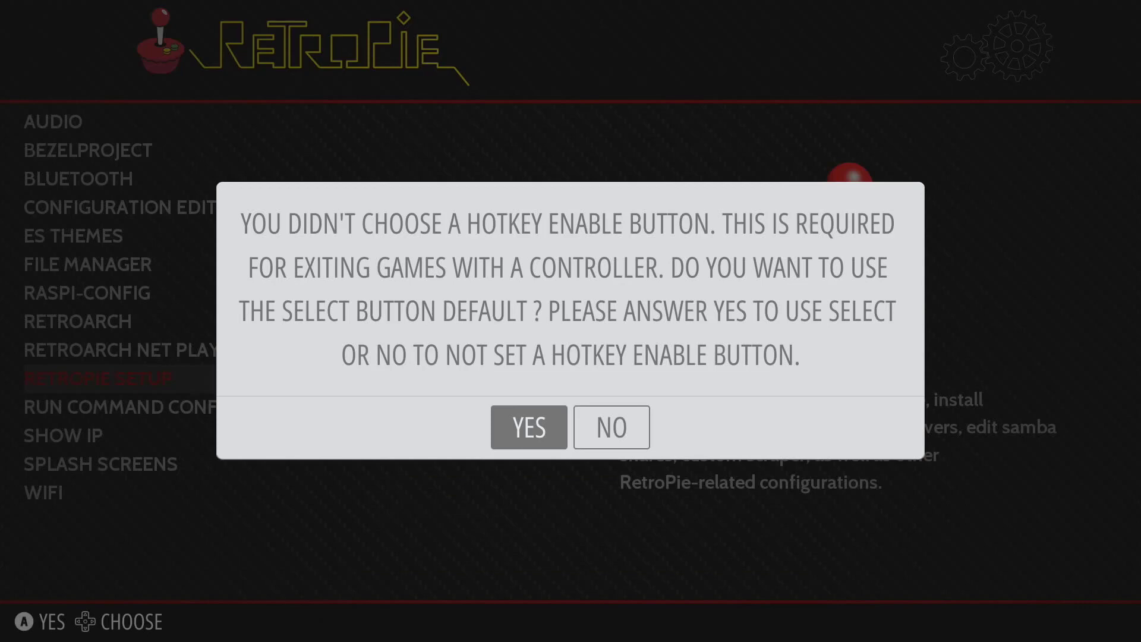
pyautogui.press('Return')
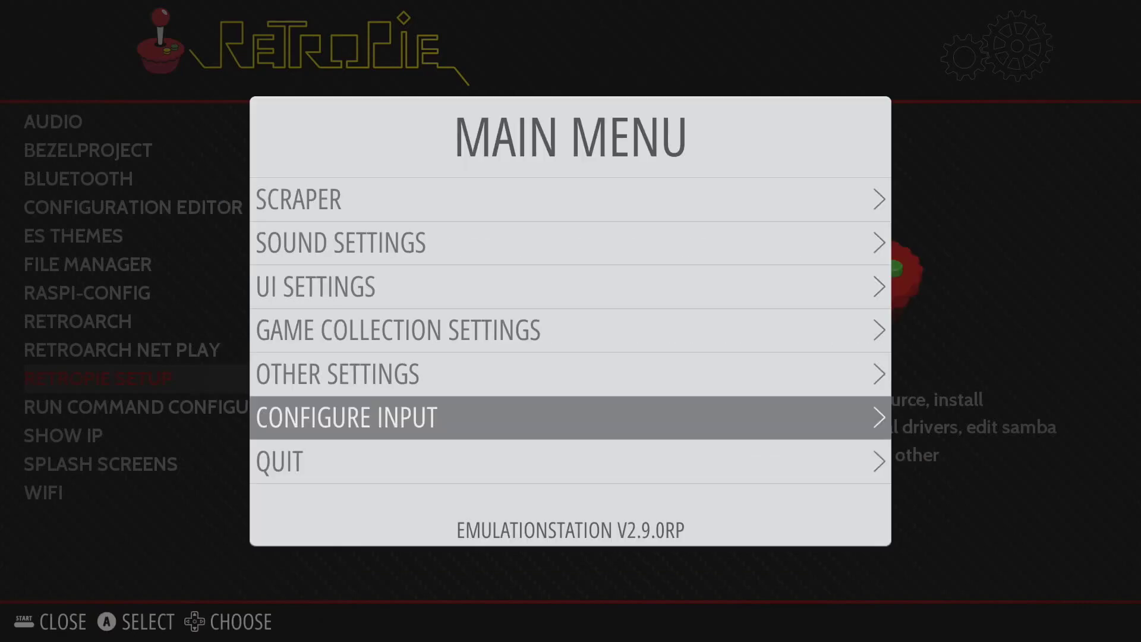
# - Close the main menu, return to the system carousel and open the Favorites collection
pyautogui.press('Escape')
pyautogui.press('Right')
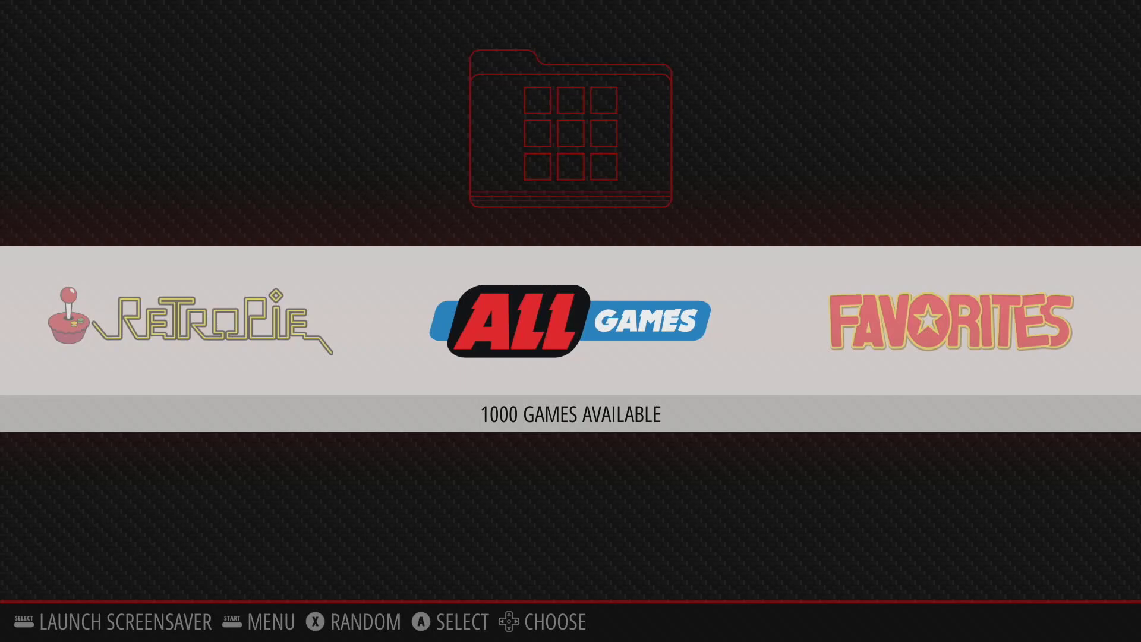
pyautogui.press('Left')
pyautogui.press('Right')
pyautogui.press('Right')
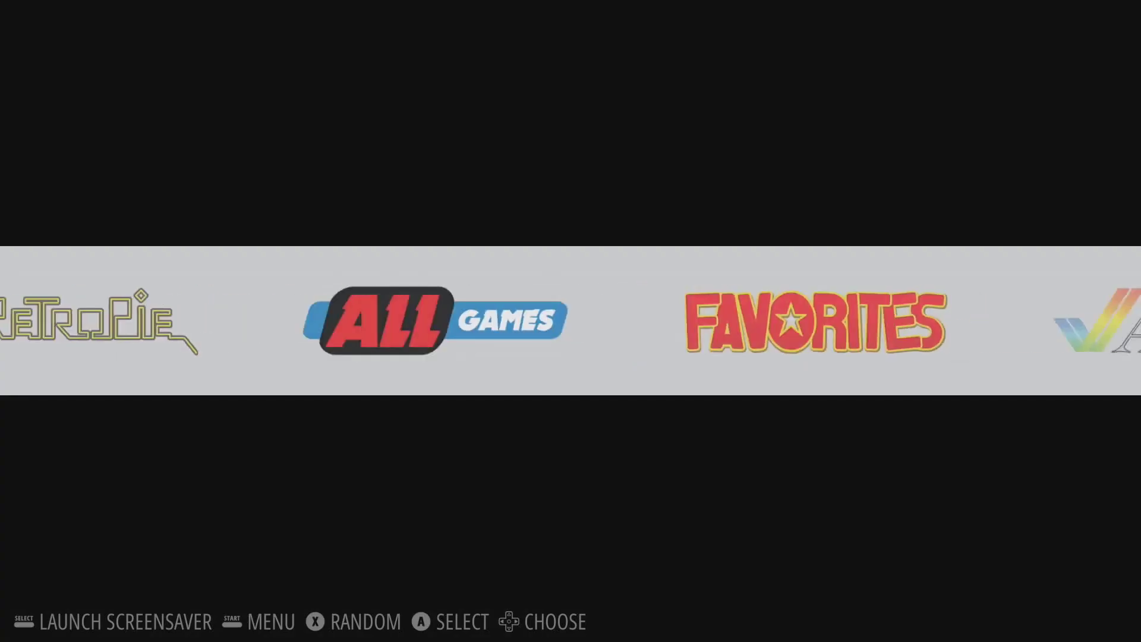
pyautogui.press('Left')
pyautogui.press('Right')
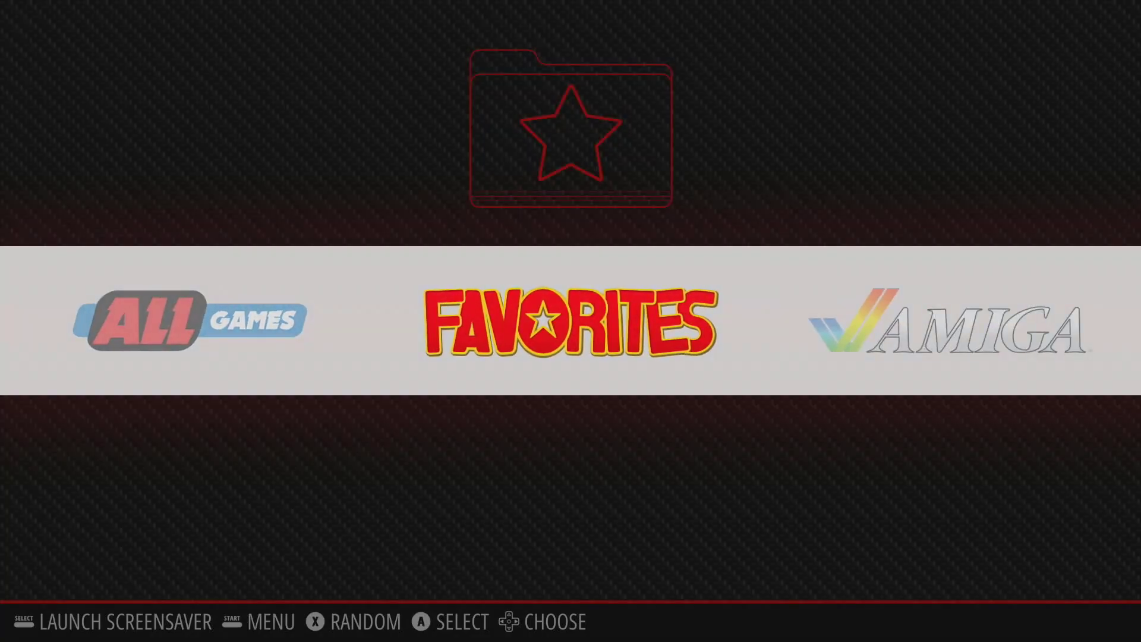
pyautogui.press('Return')
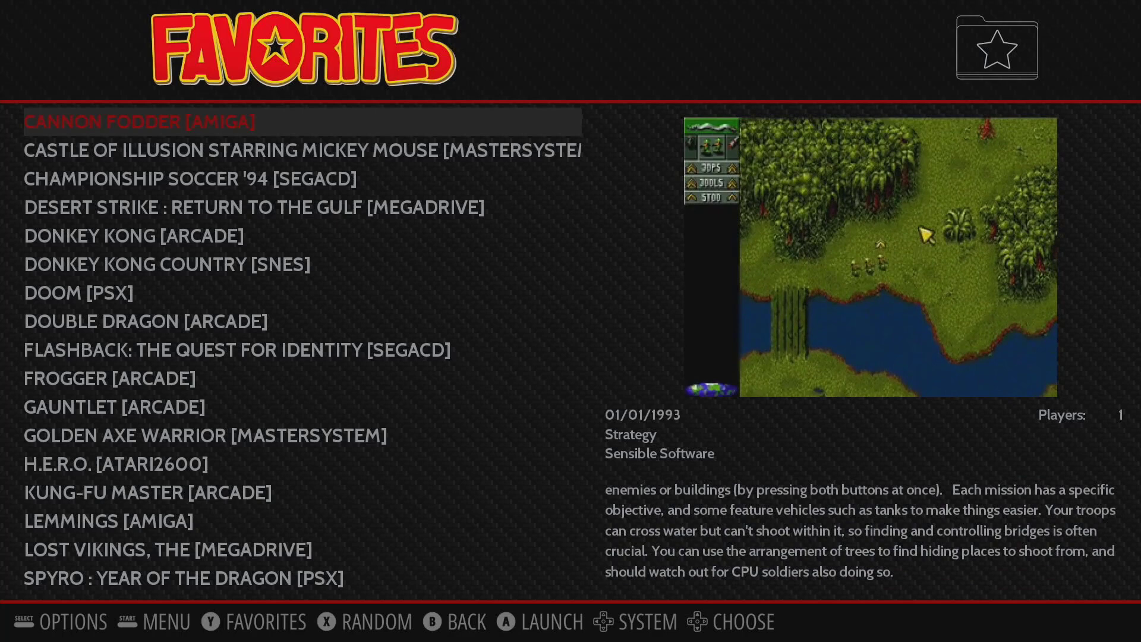
# - Browse the games in the Favorites collection and view their artwork and descriptions
pyautogui.press('Down')
pyautogui.press('Down')
pyautogui.press('Down')
pyautogui.press('Down')
pyautogui.press('Down')
pyautogui.press('Down')
pyautogui.press('Down')
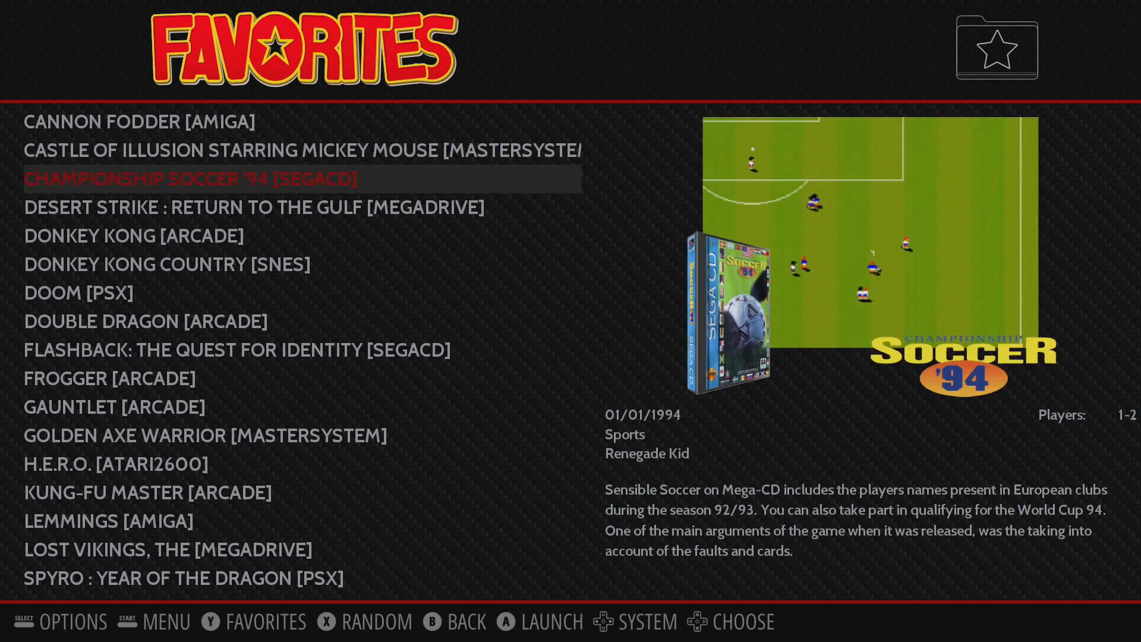
pyautogui.press('Down')
pyautogui.press('Down')
pyautogui.press('Down')
pyautogui.press('Down')
pyautogui.press('Down')
pyautogui.press('Down')
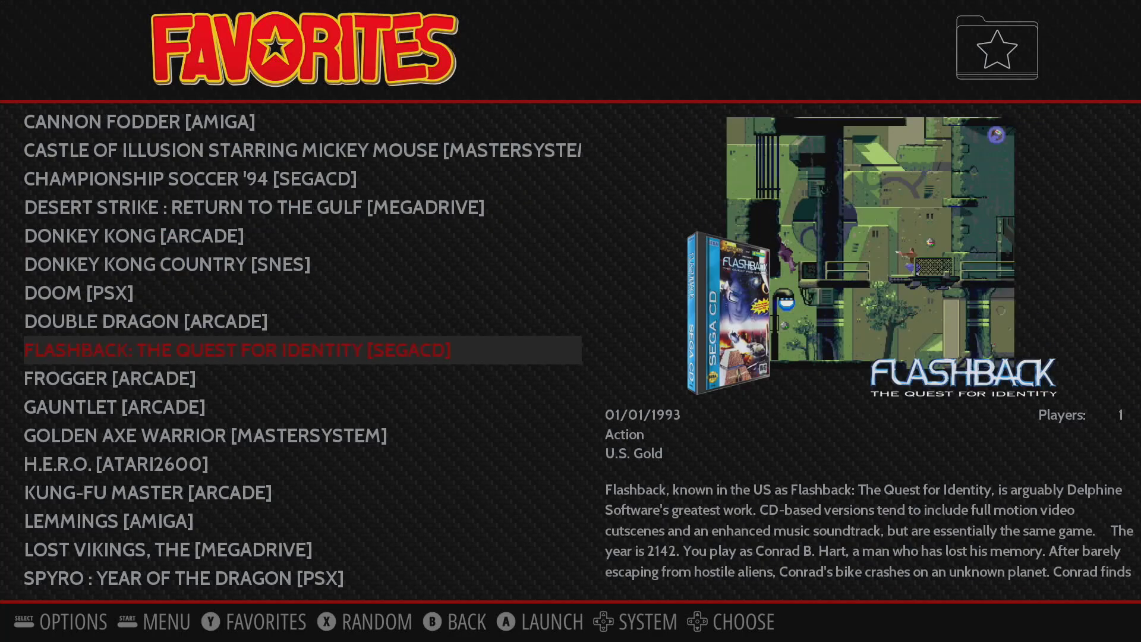
pyautogui.press('Down')
pyautogui.press('Down')
pyautogui.press('Down')
pyautogui.press('Down')
pyautogui.press('Down')
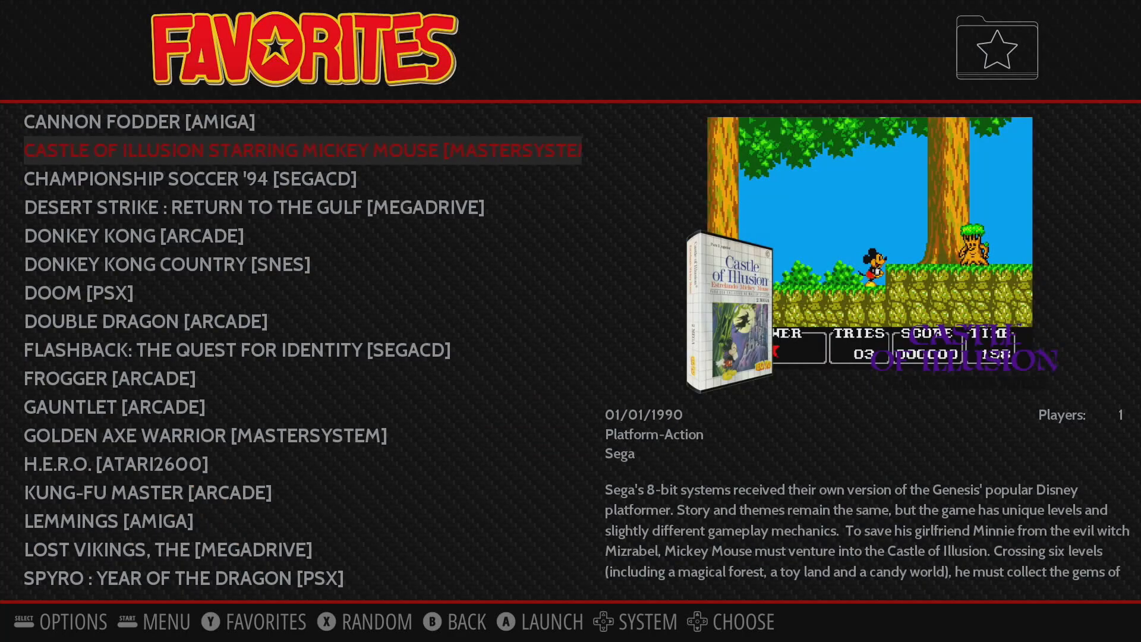
# - Go back to the system carousel and open the Amiga game list
pyautogui.press('Escape')
pyautogui.press('Right')
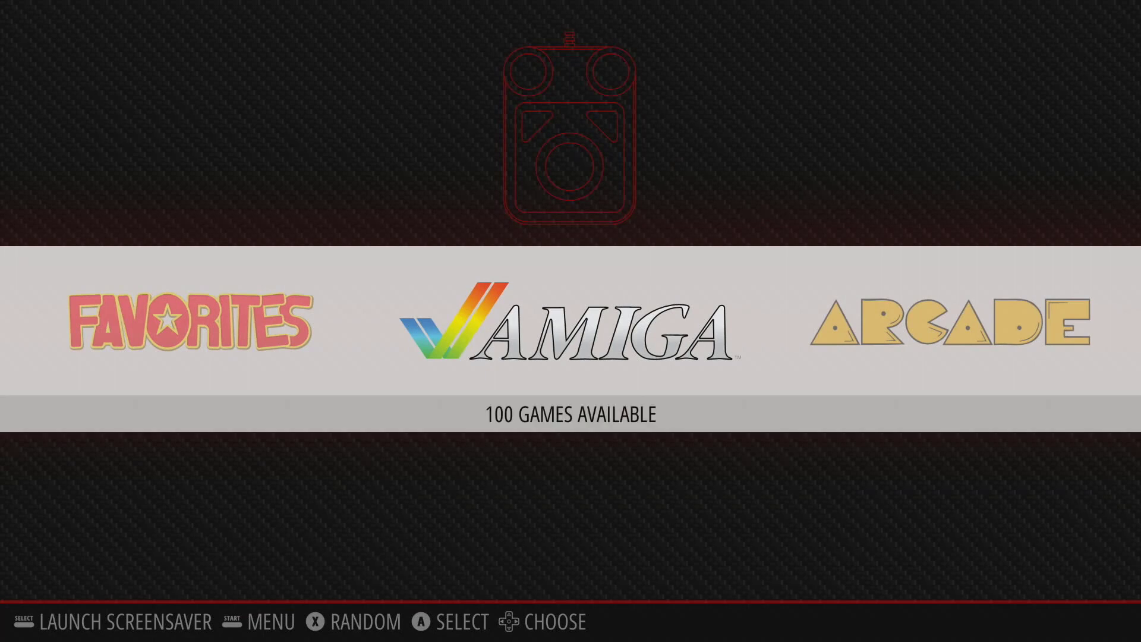
pyautogui.press('Return')
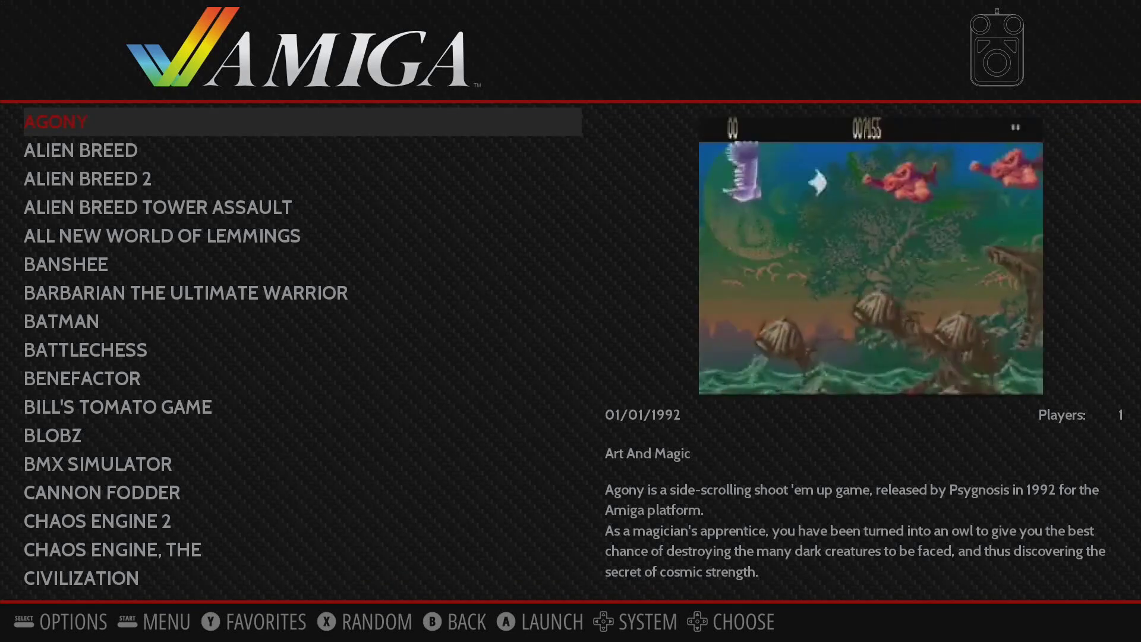
# - Browse the first Amiga games as far as Alien Breed 2, and go to the last game, Zool - Ninja of the 'Nth' Dimension
pyautogui.press('Down')
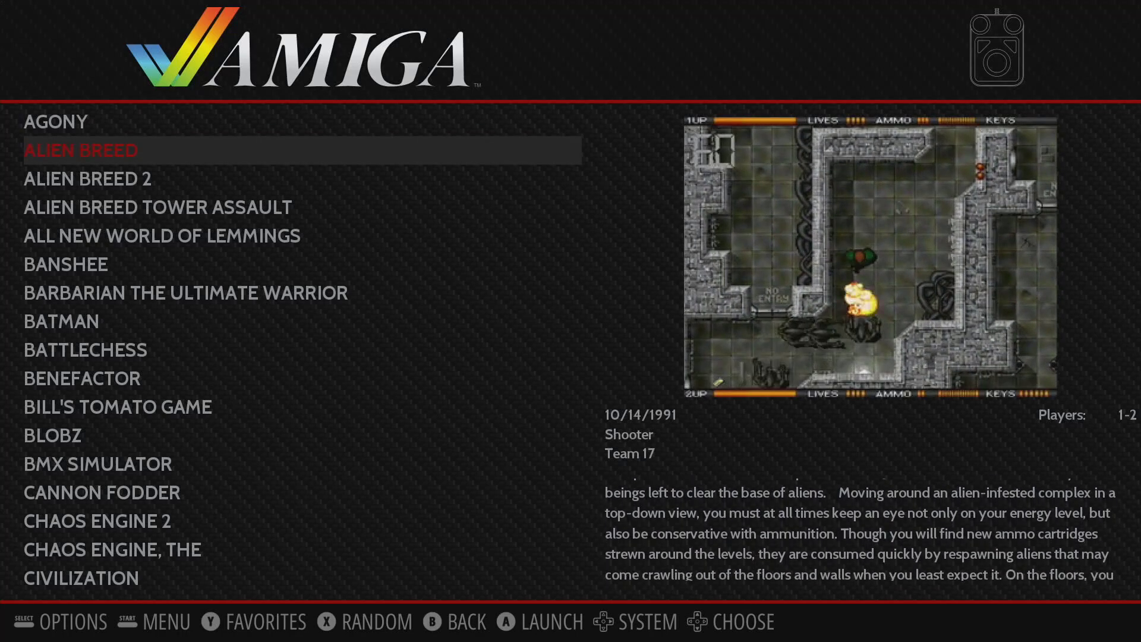
pyautogui.press('Down')
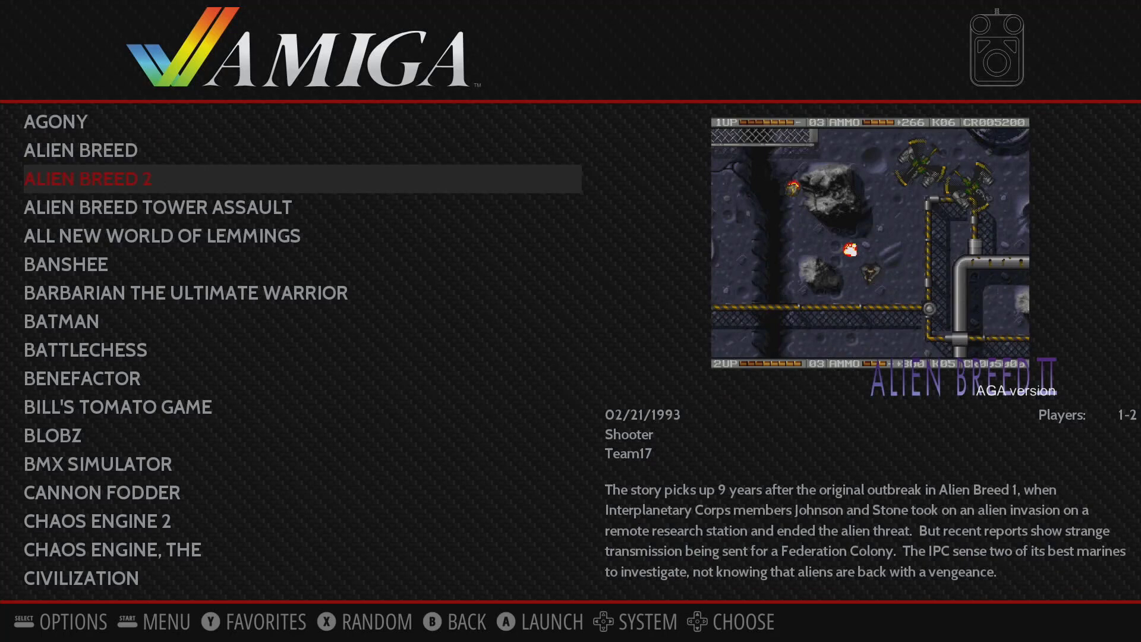
pyautogui.press('Up')
pyautogui.press('Up')
pyautogui.press('Up')
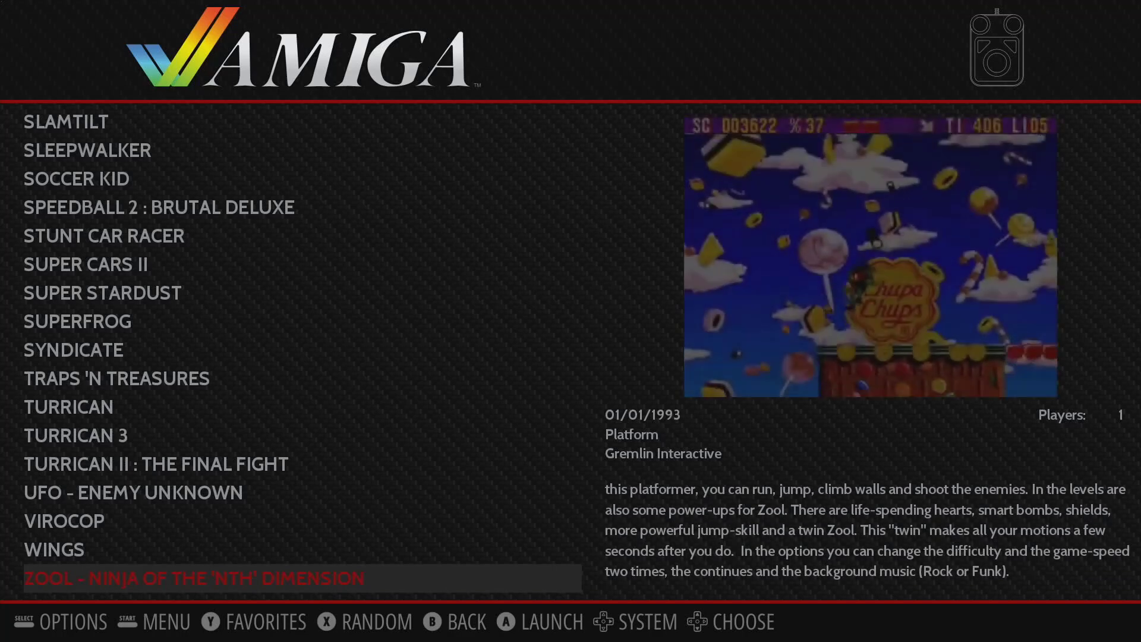
# - Switch from the Amiga games to the Arcade game list, and return to the system carousel
pyautogui.press('Right')
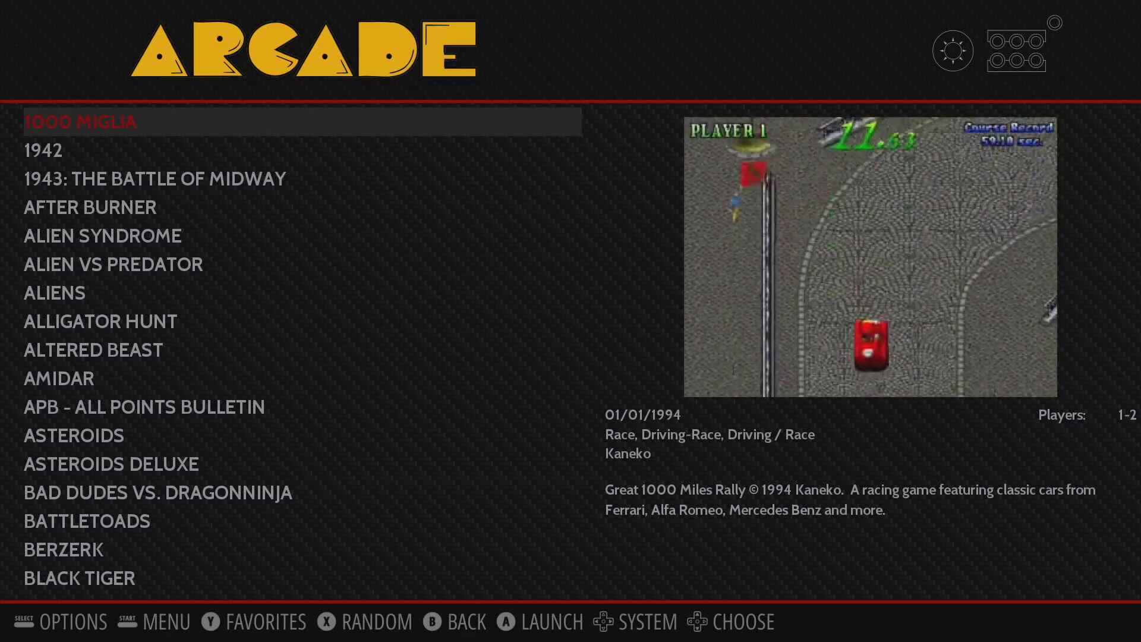
pyautogui.press('Escape')
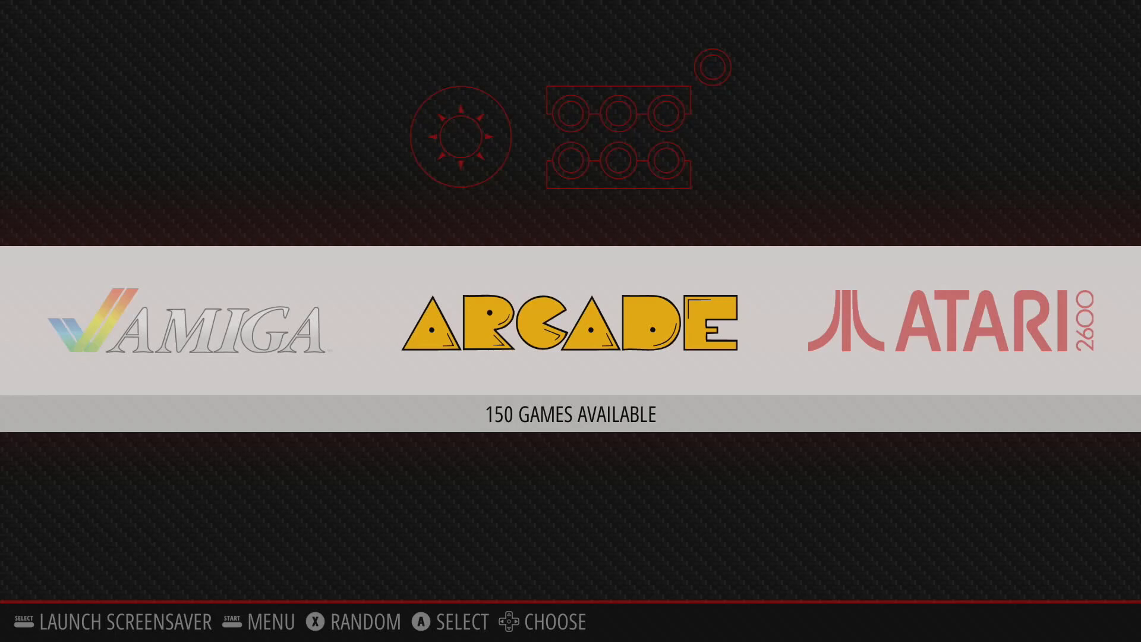
# - Go through the system carousel from Arcade to MS-DOS and open the MS-DOS game list
pyautogui.press('Right')
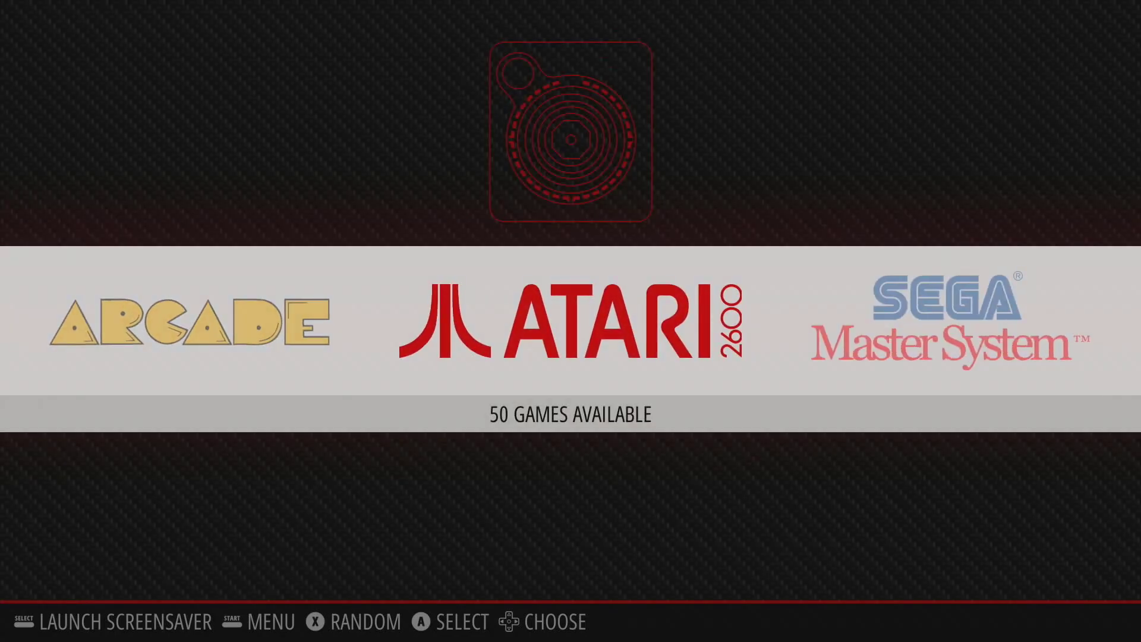
pyautogui.press('Right')
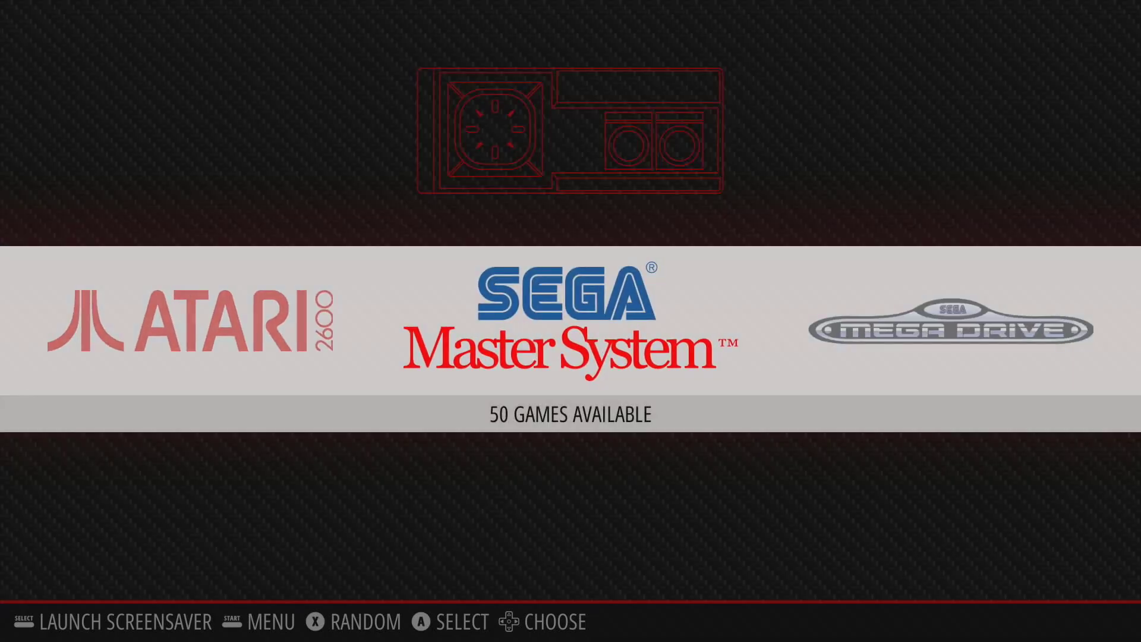
pyautogui.press('Right')
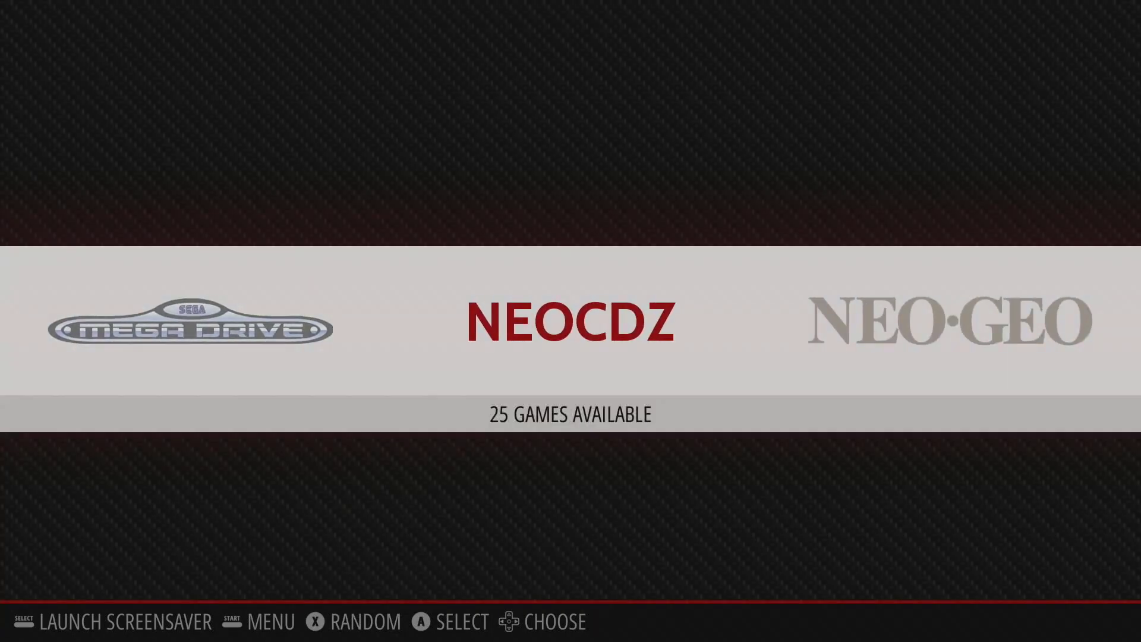
pyautogui.press('Right')
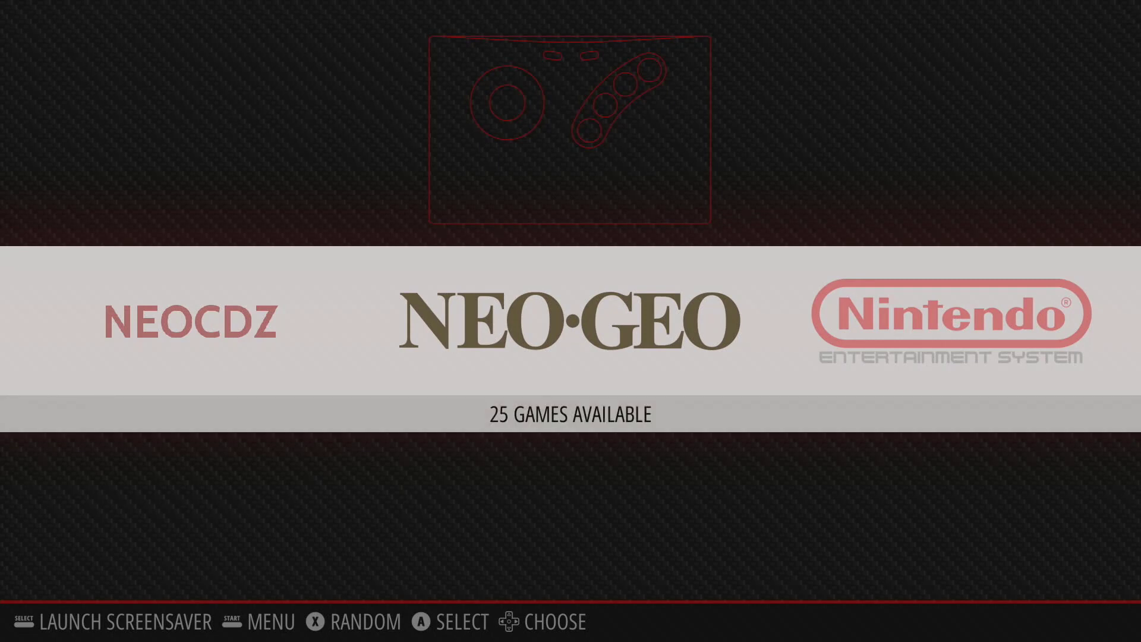
pyautogui.press('Right')
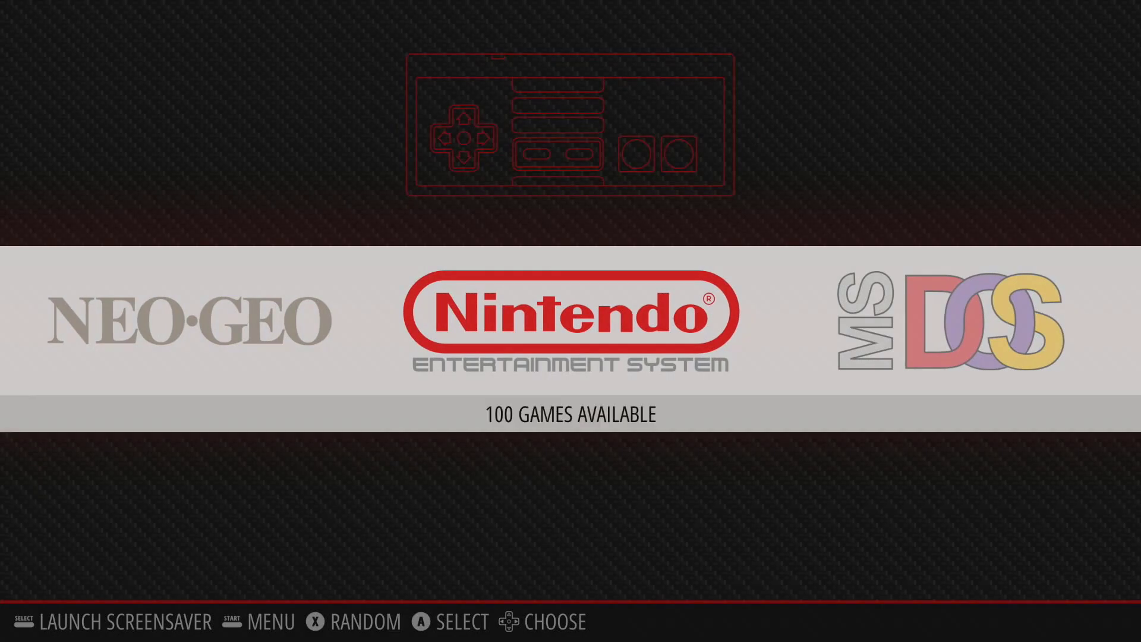
pyautogui.press('Right')
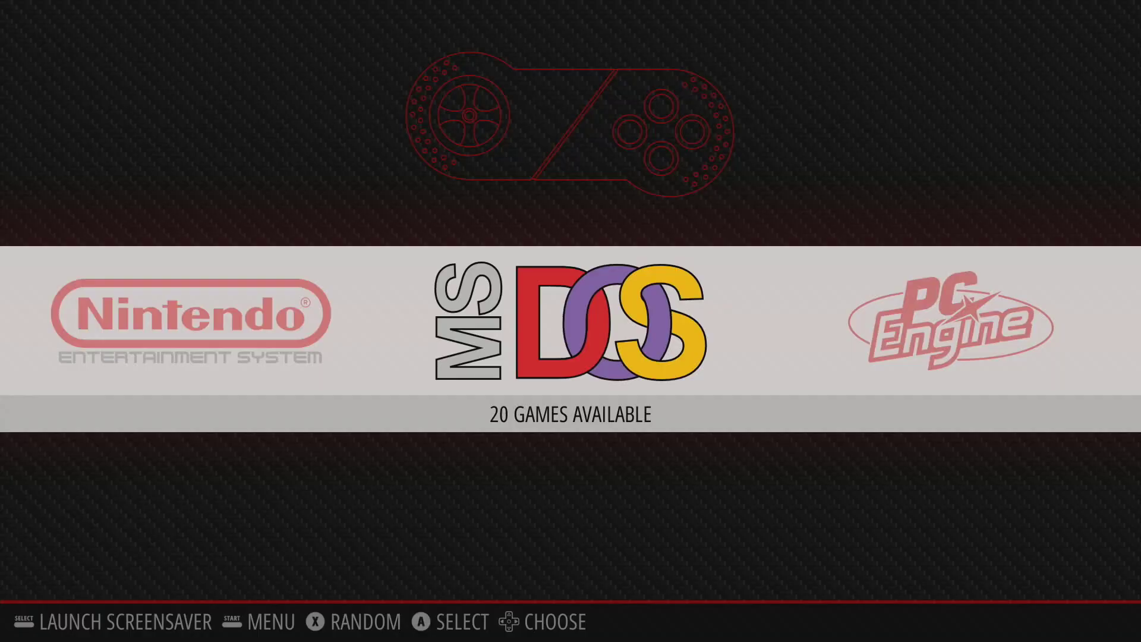
pyautogui.press('Return')
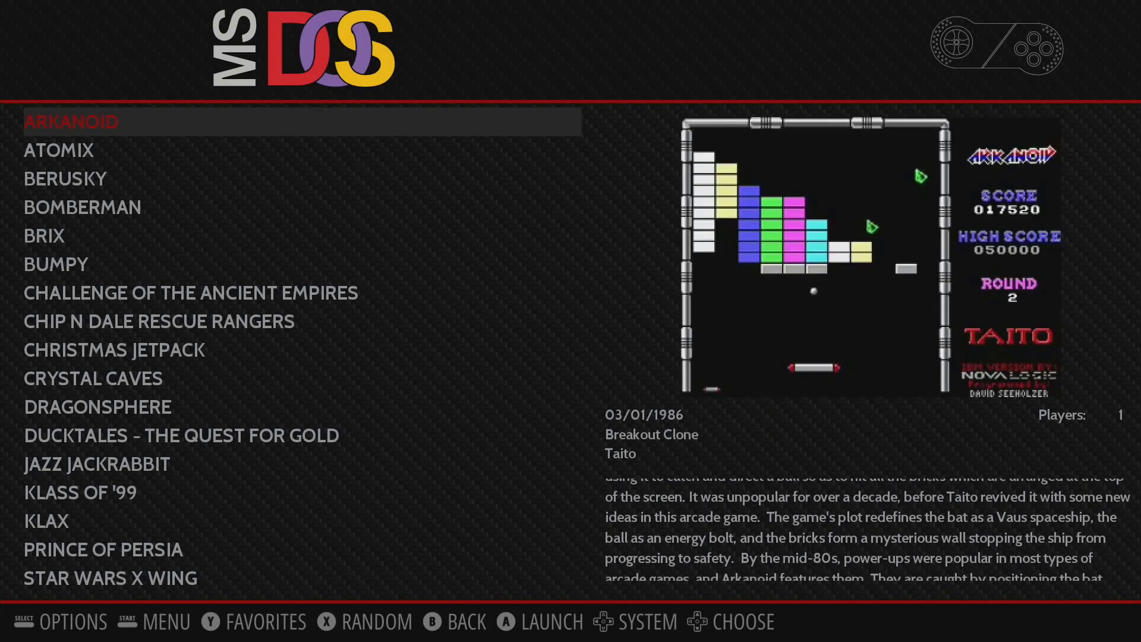
# - Browse the MS-DOS game list from Arkanoid towards its last entries
pyautogui.press('Down')
pyautogui.press('Down')
pyautogui.press('Down')
pyautogui.press('Down')
pyautogui.press('Down')
pyautogui.press('Down')
pyautogui.press('Down')
pyautogui.press('Down')
pyautogui.press('Down')
pyautogui.press('Down')
pyautogui.press('Down')
pyautogui.press('Down')
pyautogui.press('Down')
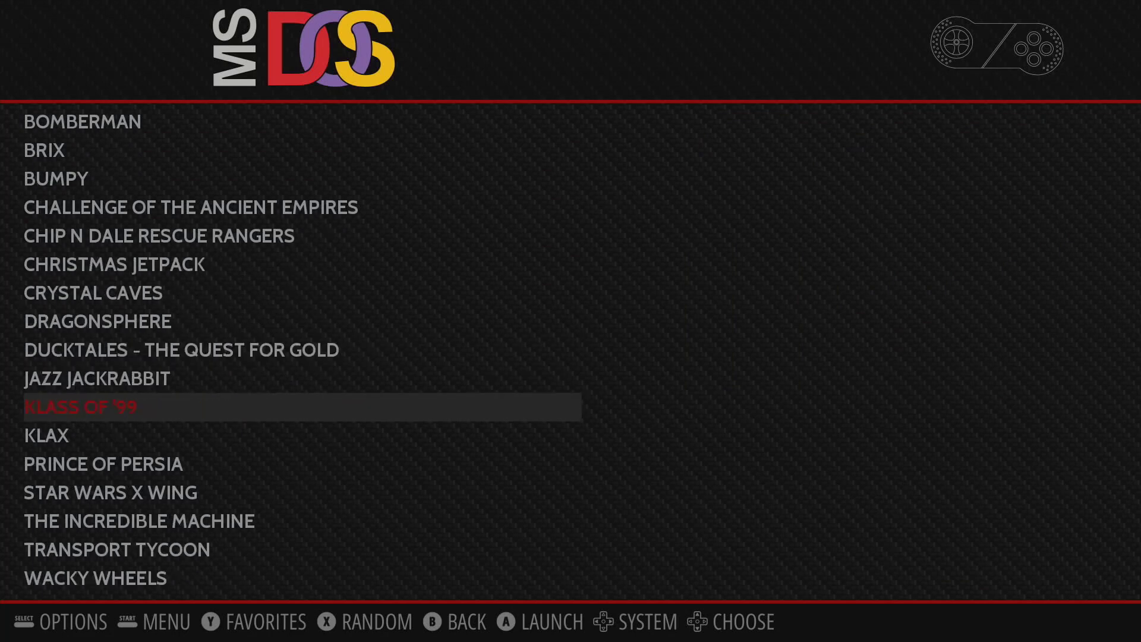
pyautogui.press('Down')
pyautogui.press('Down')
pyautogui.press('Down')
pyautogui.press('Down')
pyautogui.press('Down')
pyautogui.press('Down')
# - Return to the system carousel, move on past PC Engine and open the PC Engine CD game list
pyautogui.press('Escape')
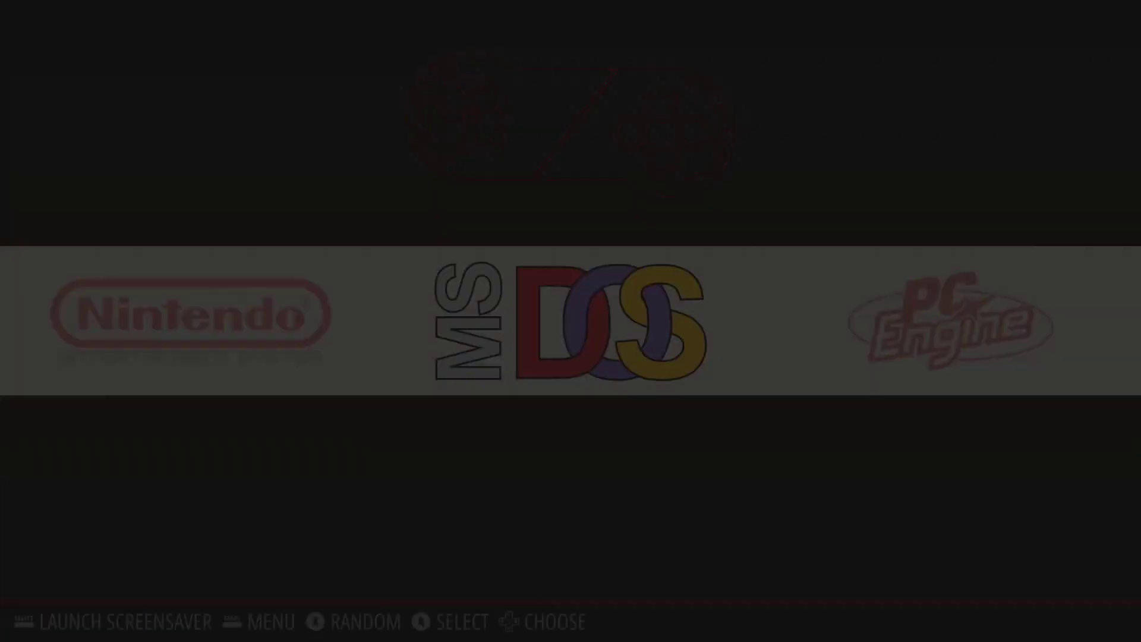
pyautogui.press('Right')
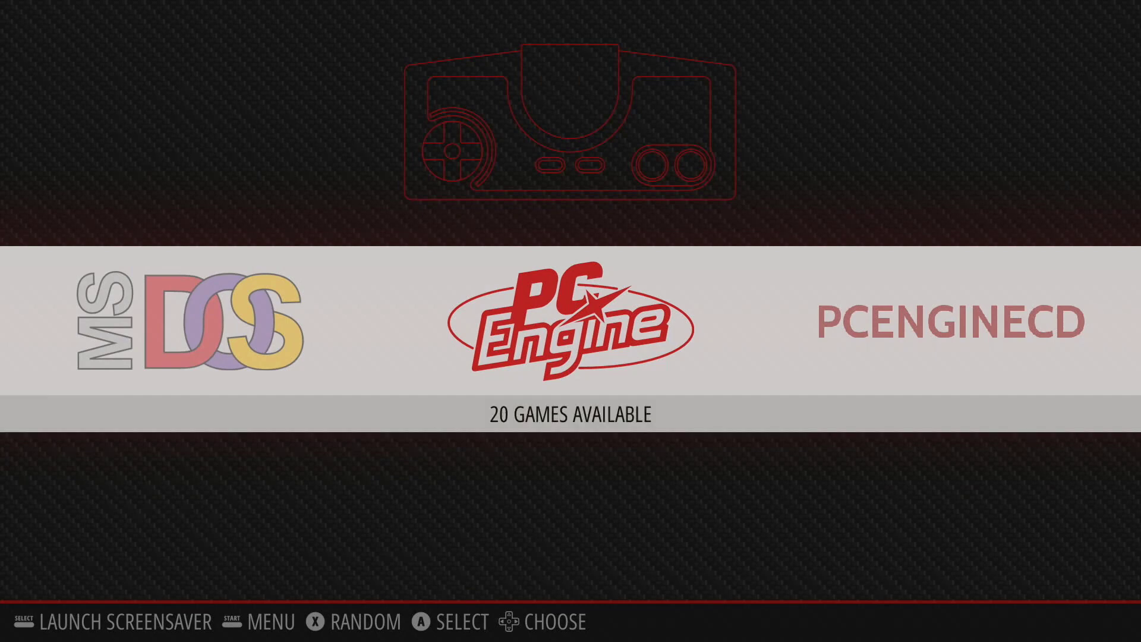
pyautogui.press('Right')
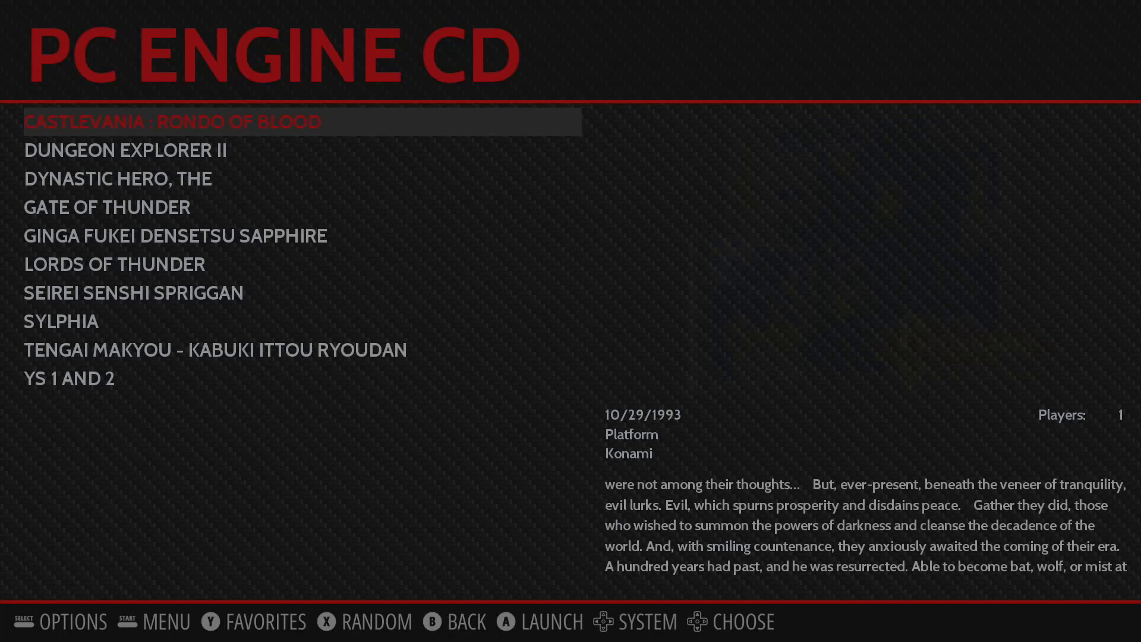
# - Browse the PC Engine CD games past Ginga Fukei Densetsu Sapphire, viewing their artwork and descriptions
pyautogui.press('Down')
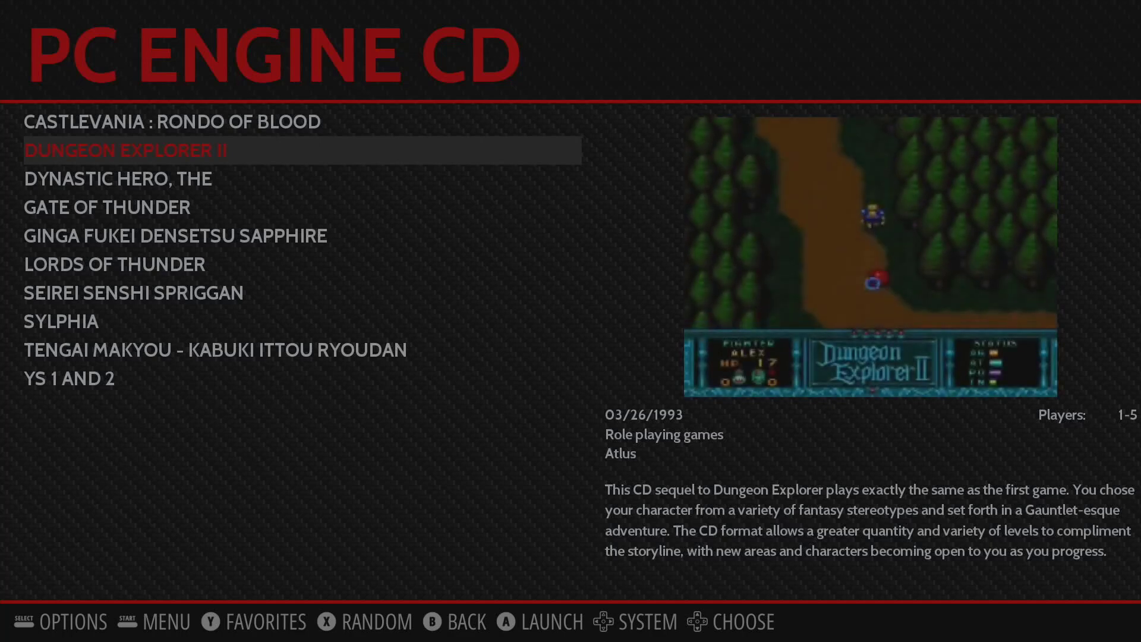
pyautogui.press('Down')
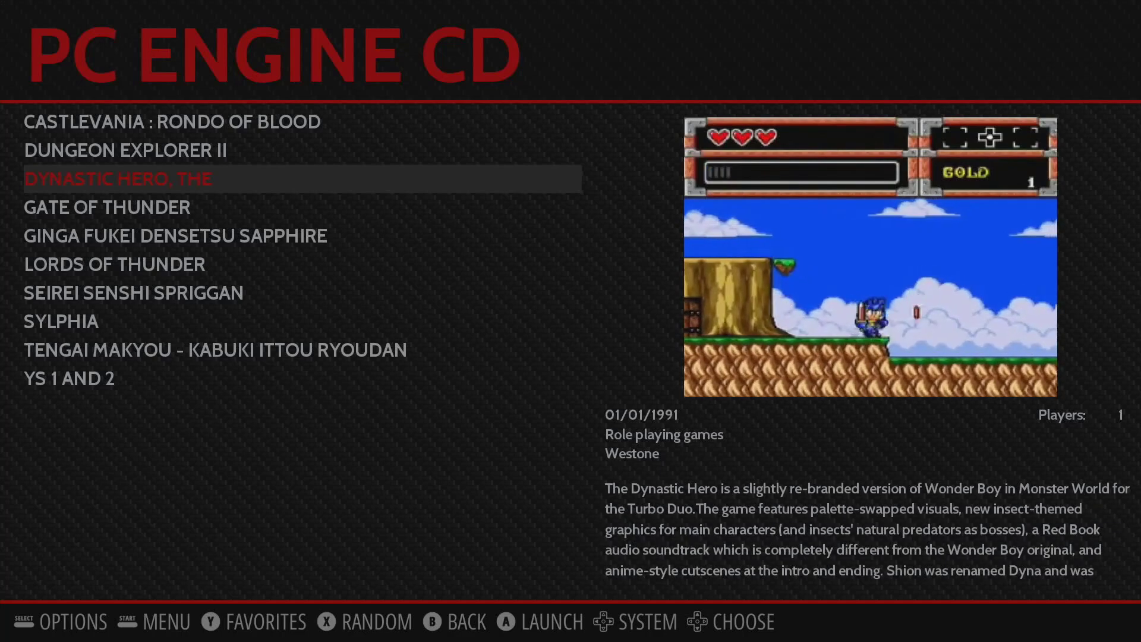
pyautogui.press('Down')
pyautogui.press('Down')
pyautogui.press('Down')
pyautogui.press('Down')
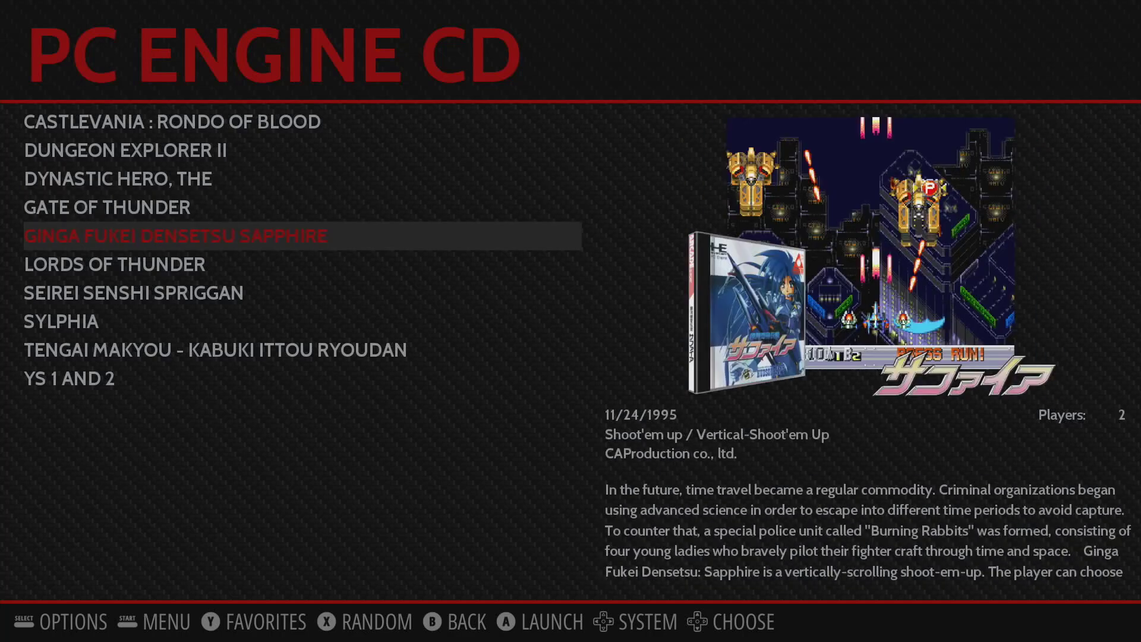
pyautogui.press('Down')
# - Leave the PC Engine CD games and go past PlayStation to the ScummVM game list
pyautogui.press('Escape')
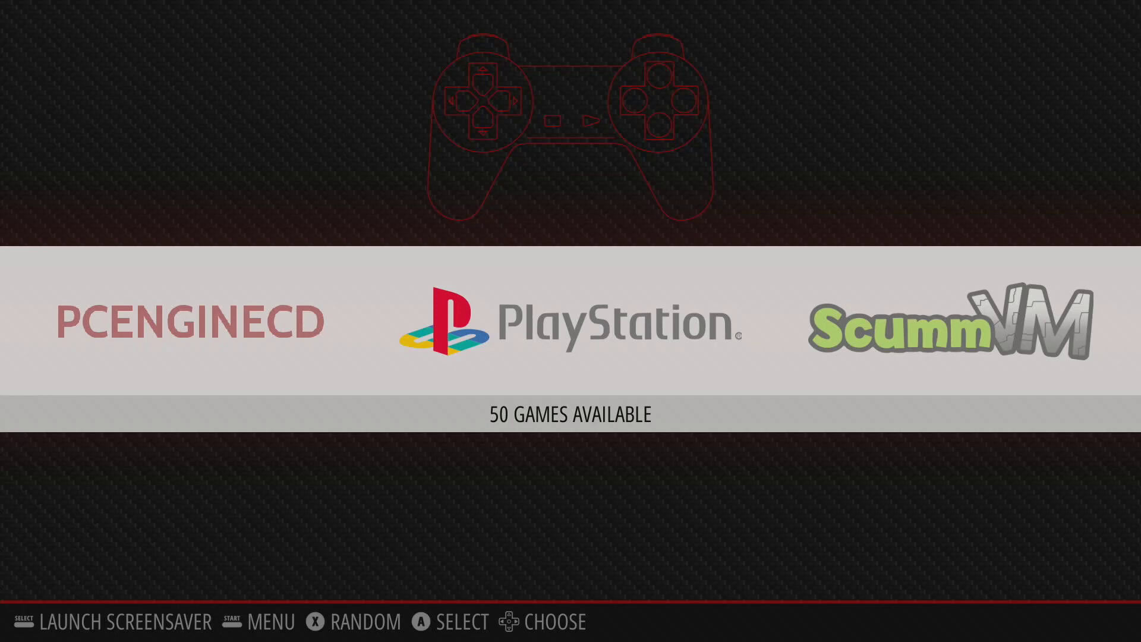
pyautogui.press('Right')
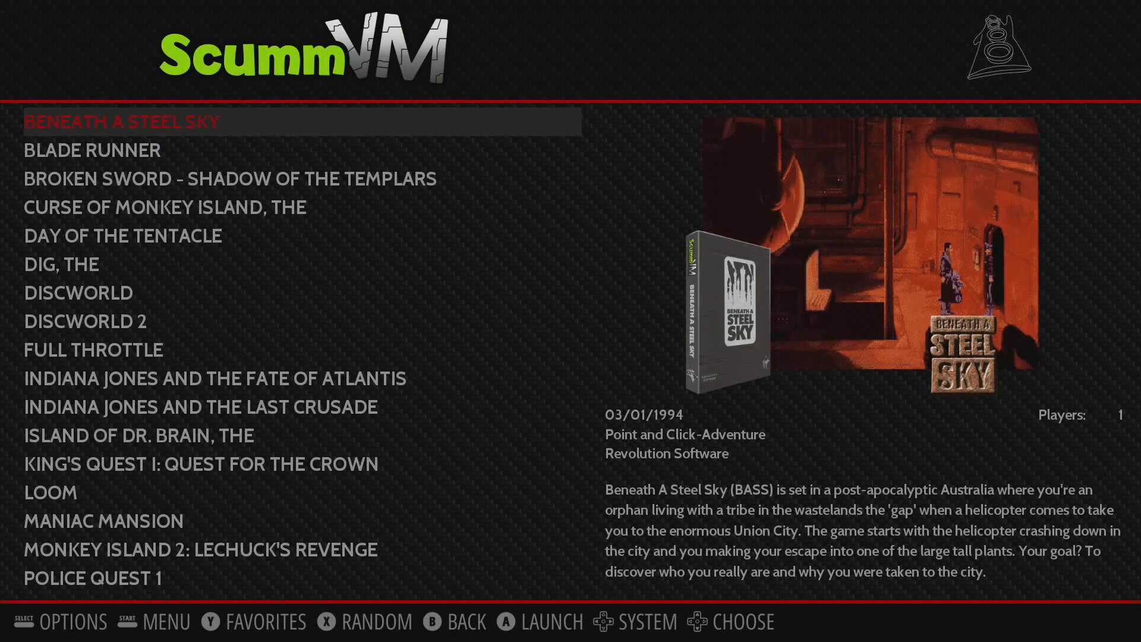
# - Browse the ScummVM games from Beneath a Steel Sky as far as King's Quest I: Quest for the Crown
pyautogui.press('Down')
pyautogui.press('Down')
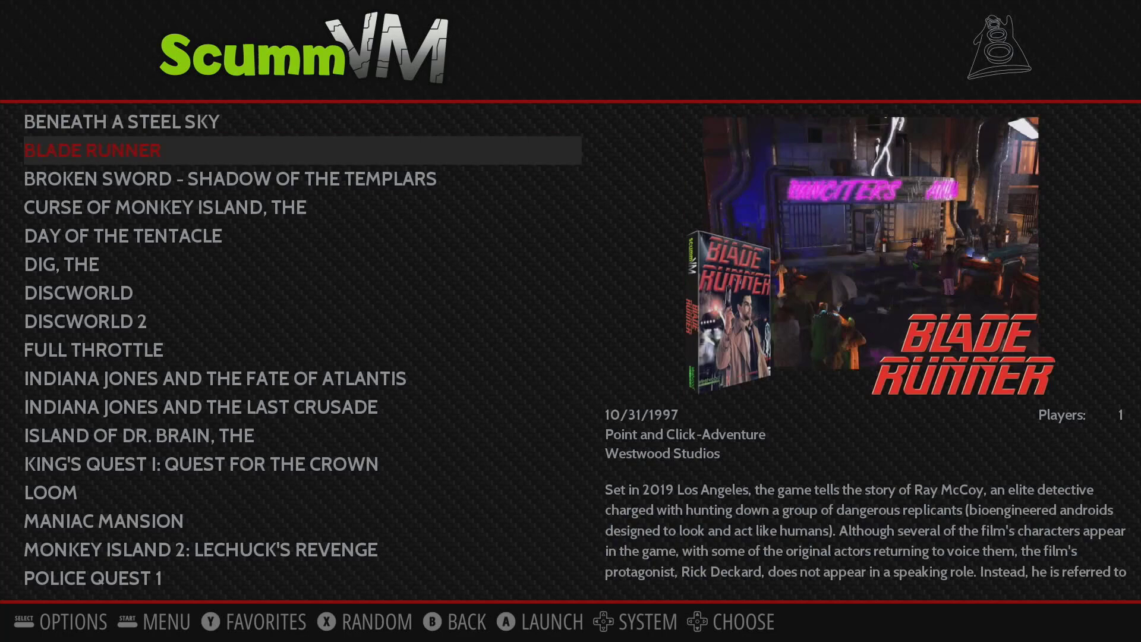
pyautogui.press('Down')
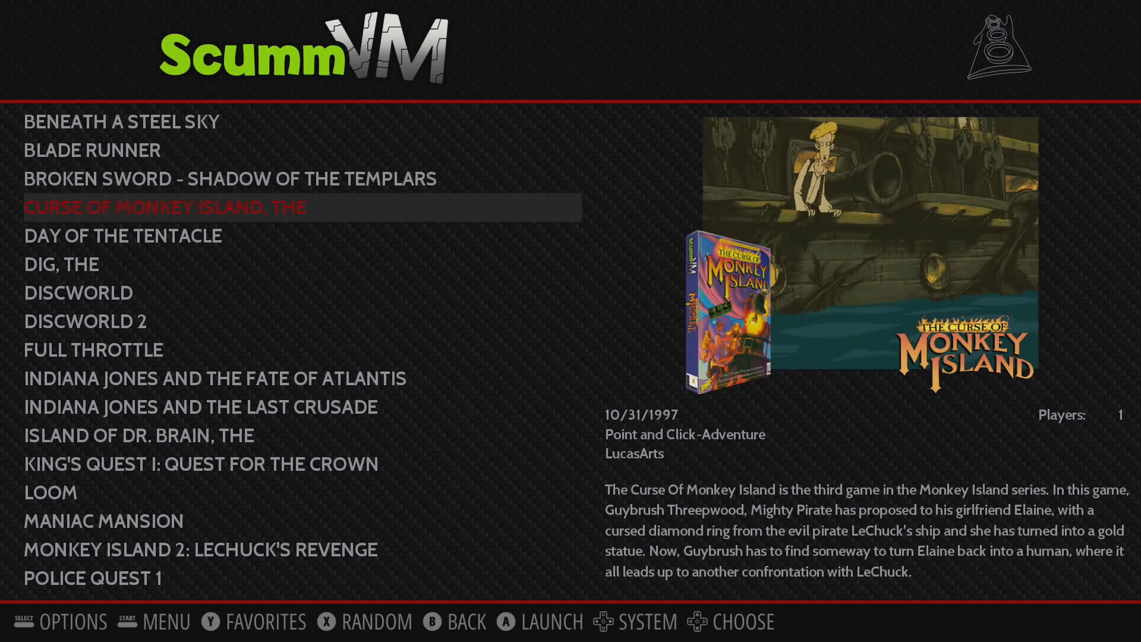
pyautogui.press('Down')
pyautogui.press('Down')
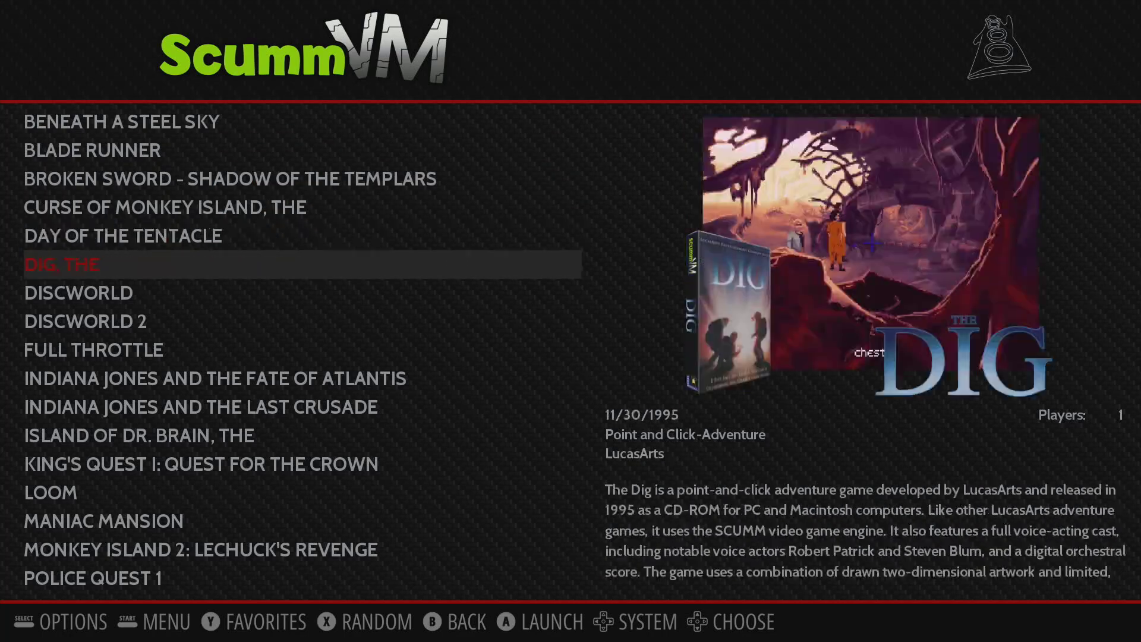
pyautogui.press('Down')
pyautogui.press('Down')
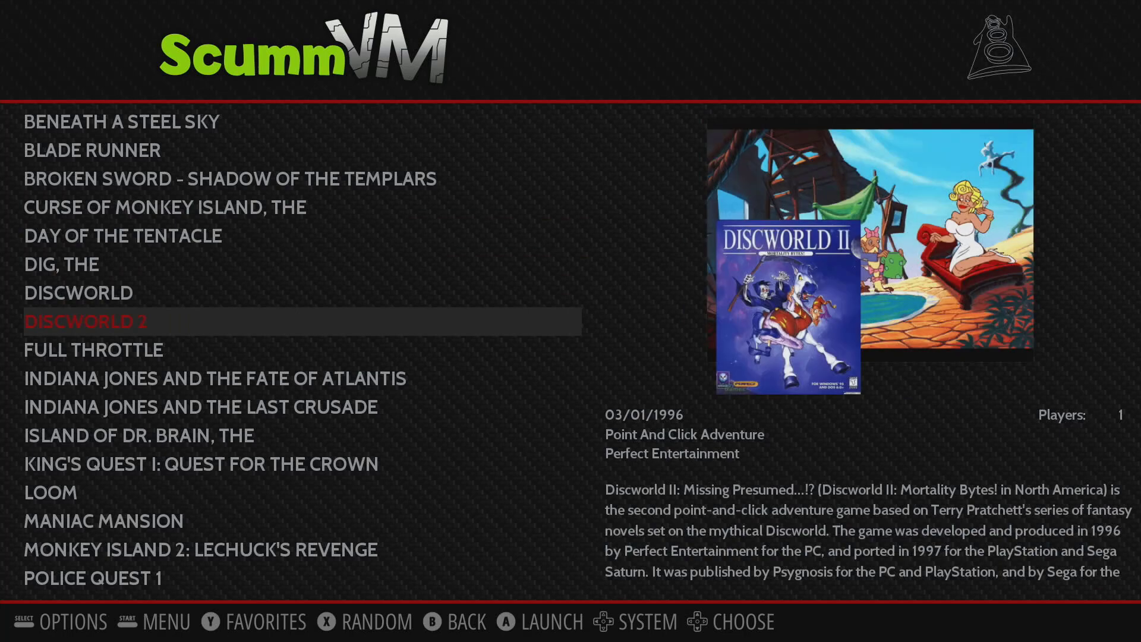
pyautogui.press('Down')
pyautogui.press('Down')
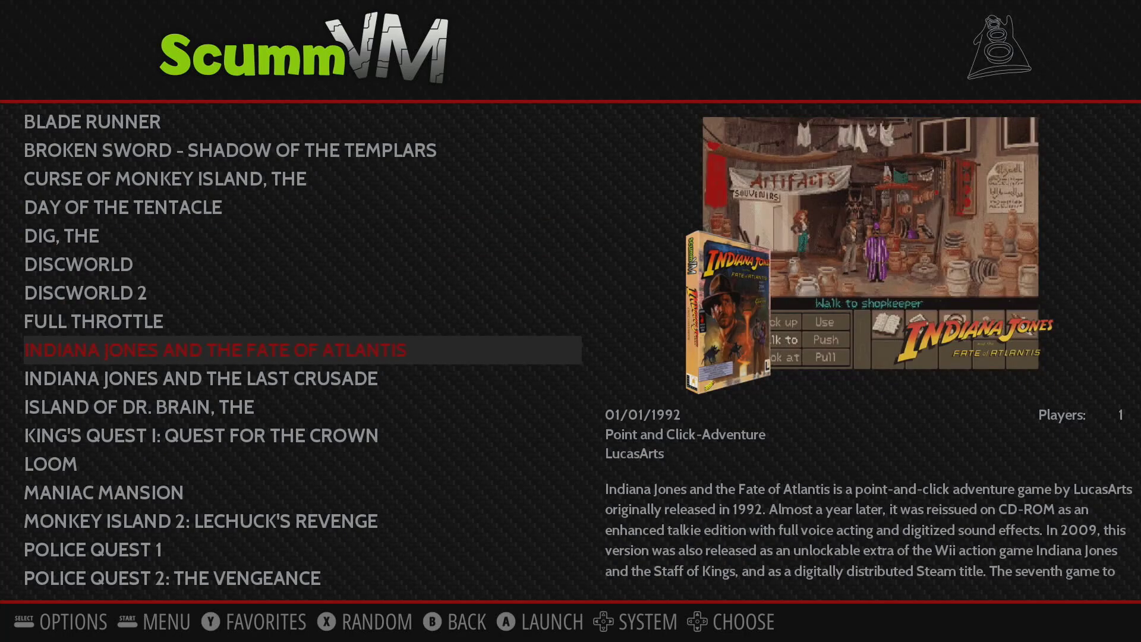
pyautogui.press('Down')
pyautogui.press('Down')
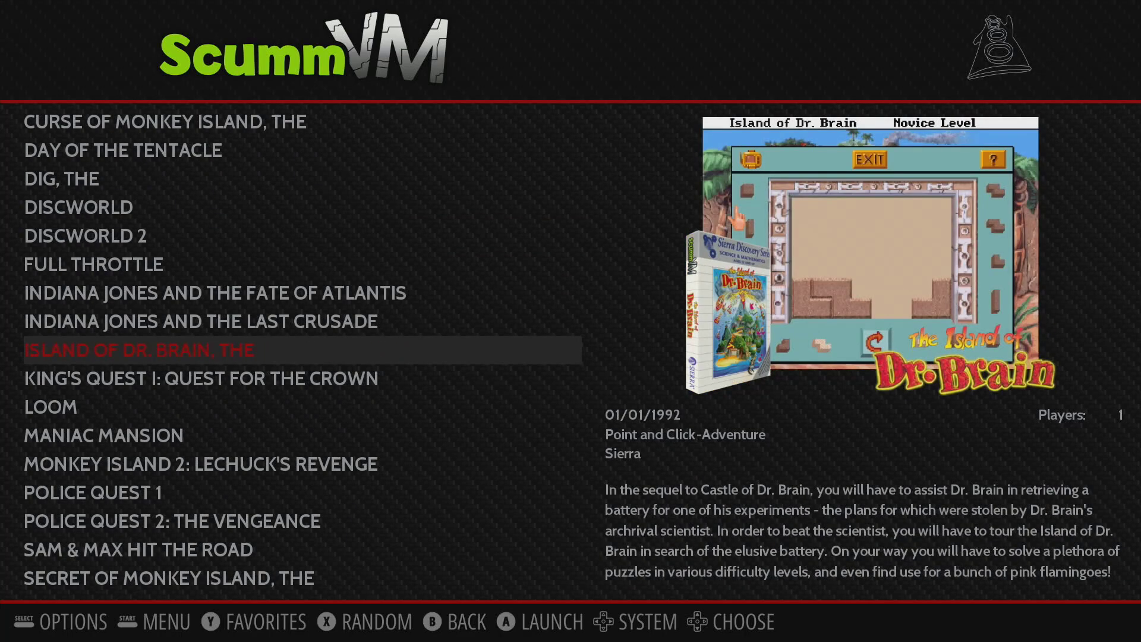
pyautogui.press('Down')
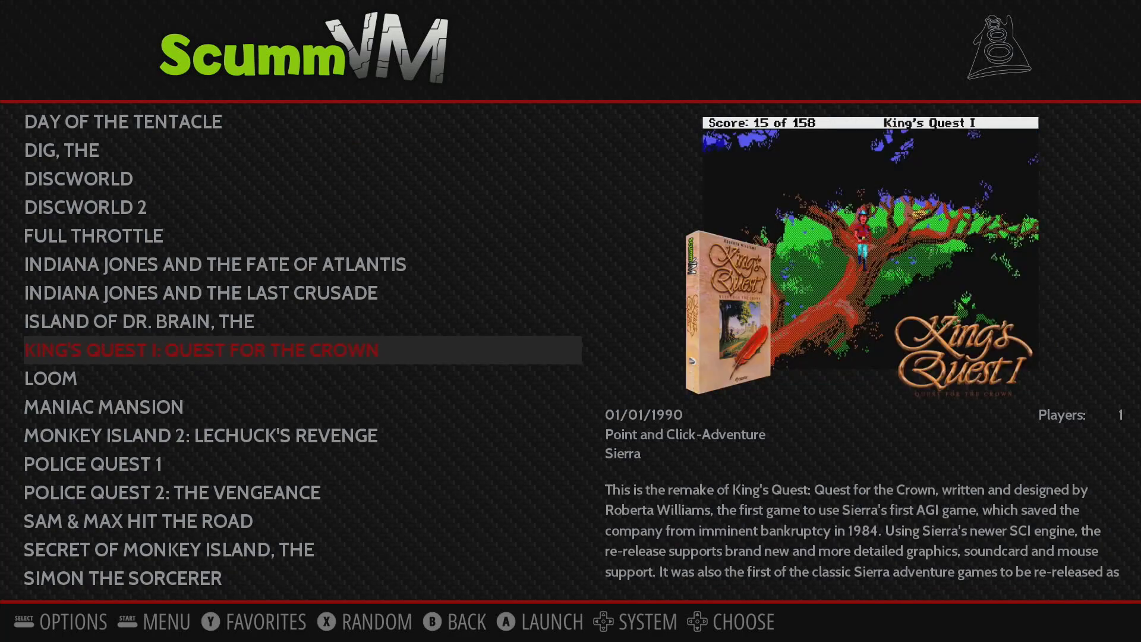
# - Continue through the ScummVM games past Touché: The Adventures of the Fifth Musketeer to the end of the list
pyautogui.press('Down')
pyautogui.press('Down')
pyautogui.press('Down')
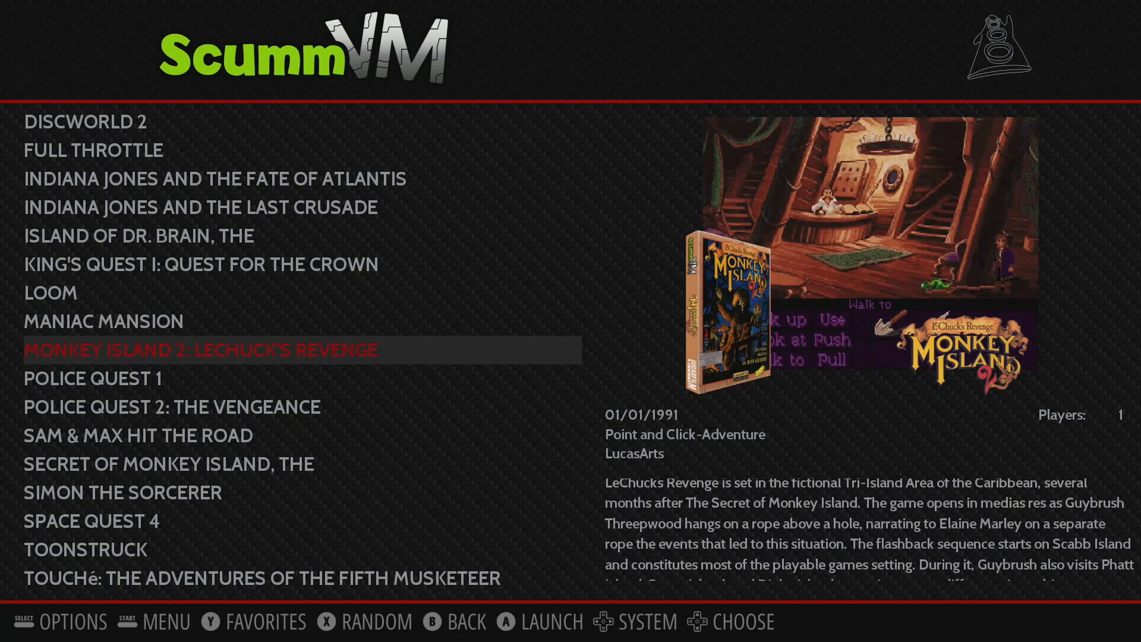
pyautogui.press('Down')
pyautogui.press('Down')
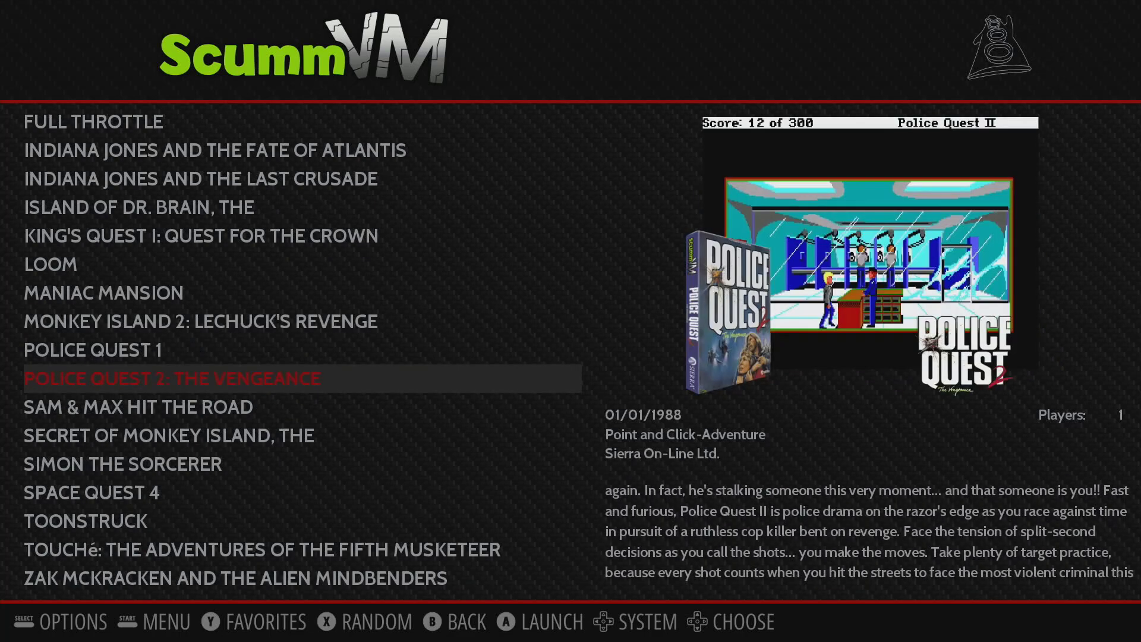
pyautogui.press('Down')
pyautogui.press('Down')
pyautogui.press('Down')
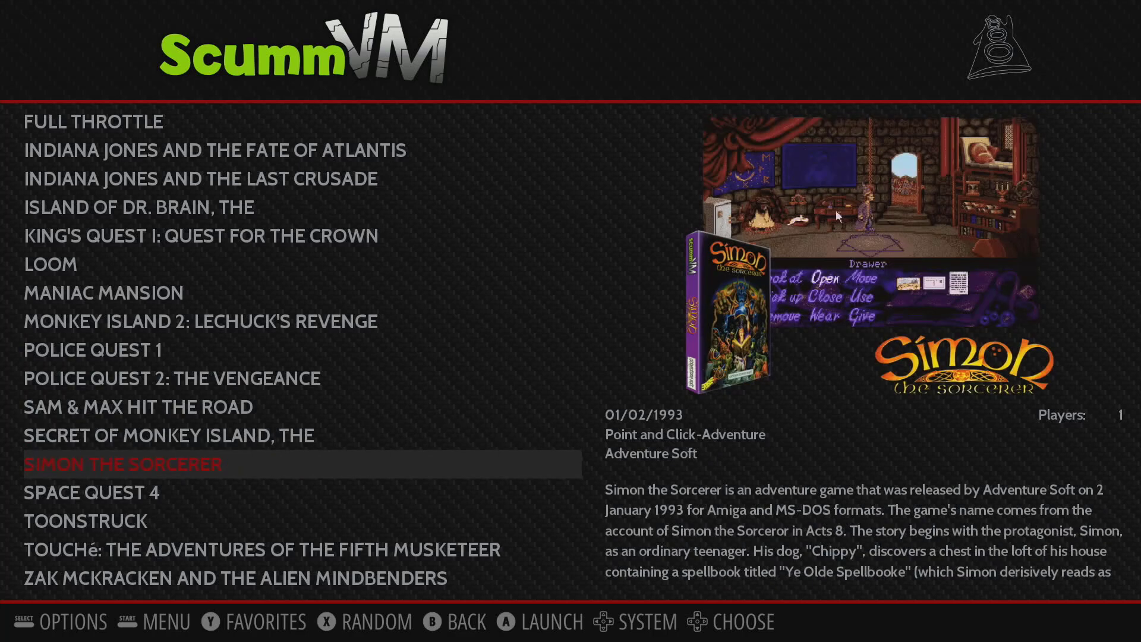
pyautogui.press('Down')
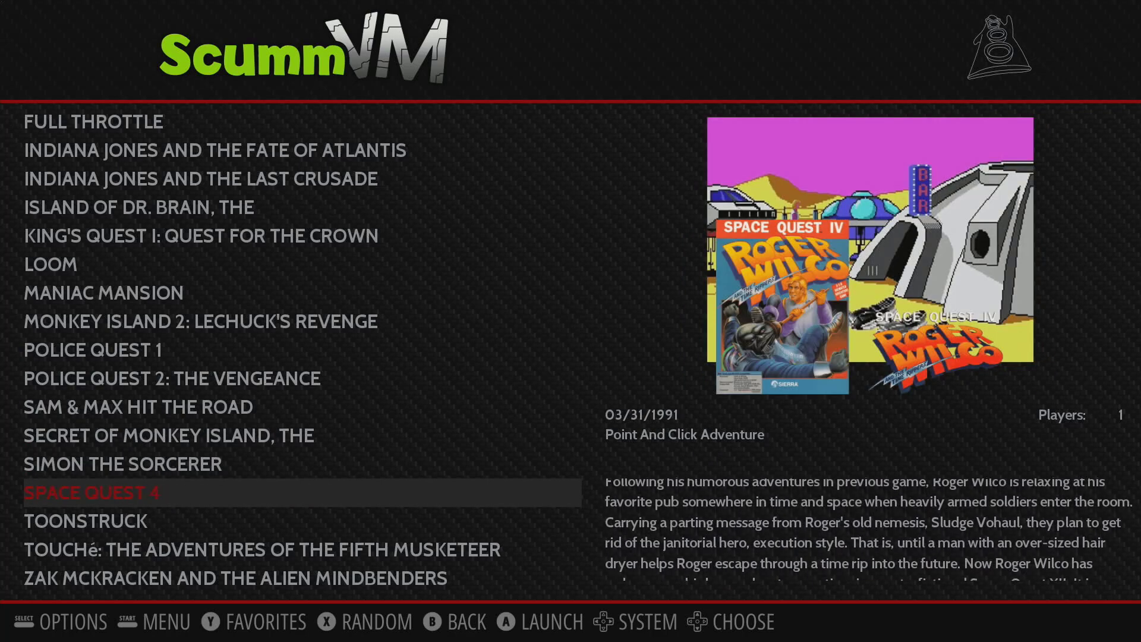
pyautogui.press('Down')
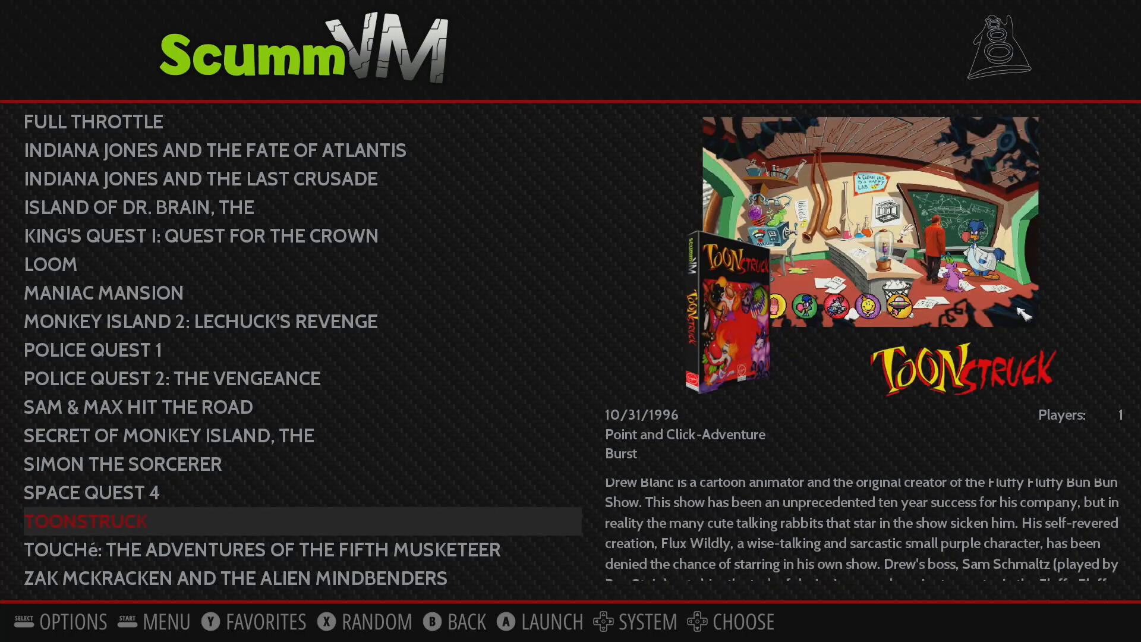
pyautogui.press('Down')
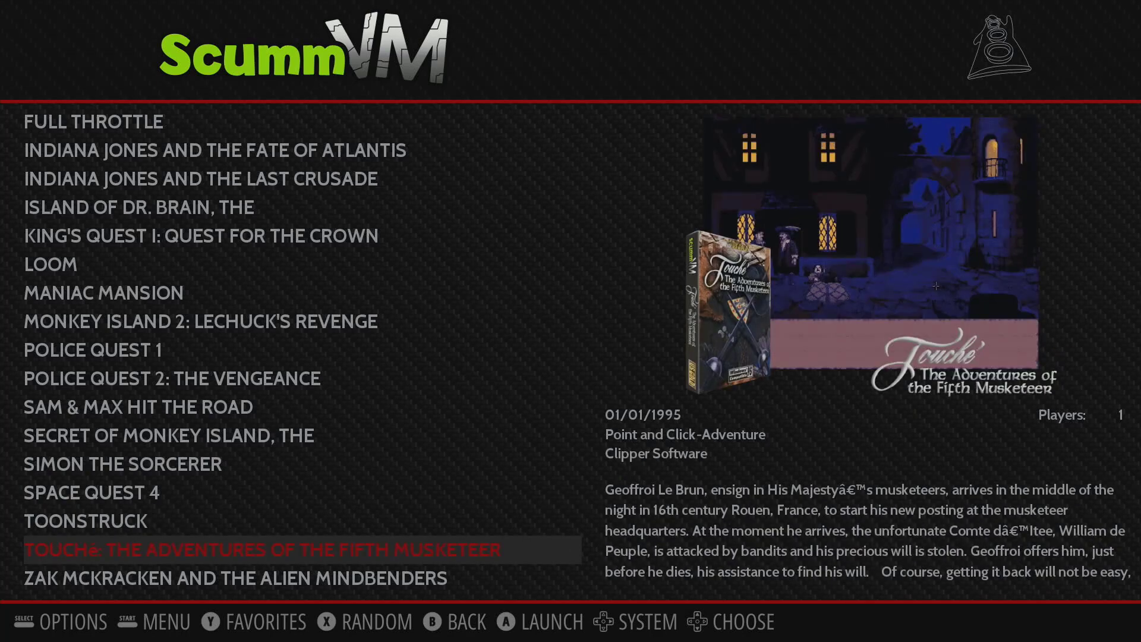
pyautogui.press('Down')
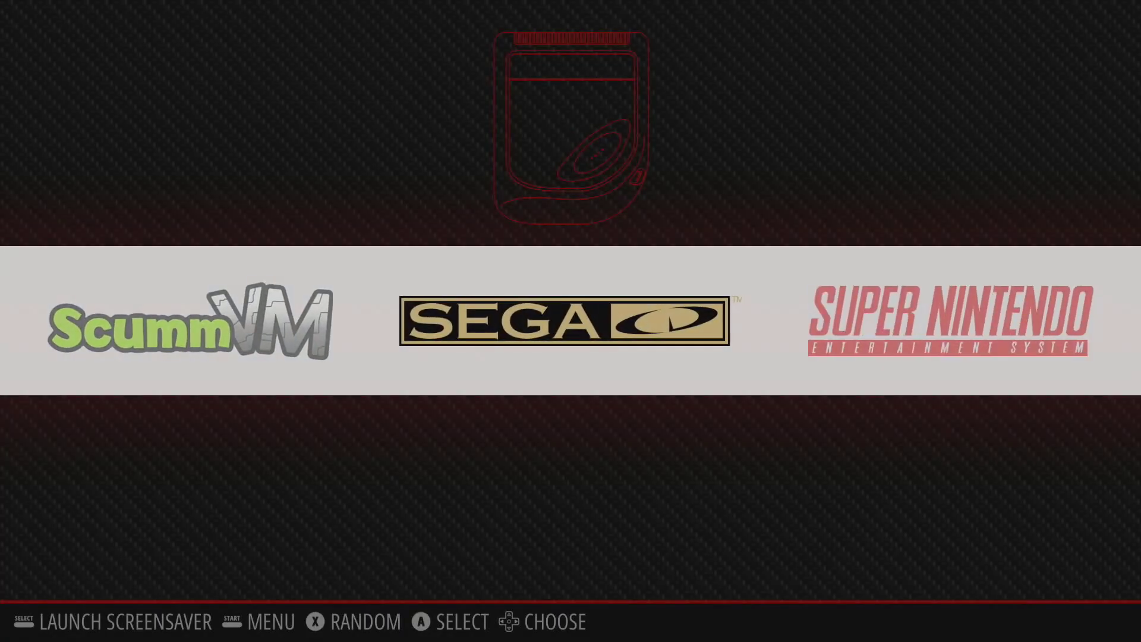
# - Move through the system carousel from Sega CD past Super Nintendo and ZX Spectrum to the RetroPie configuration entry
pyautogui.press('Right')
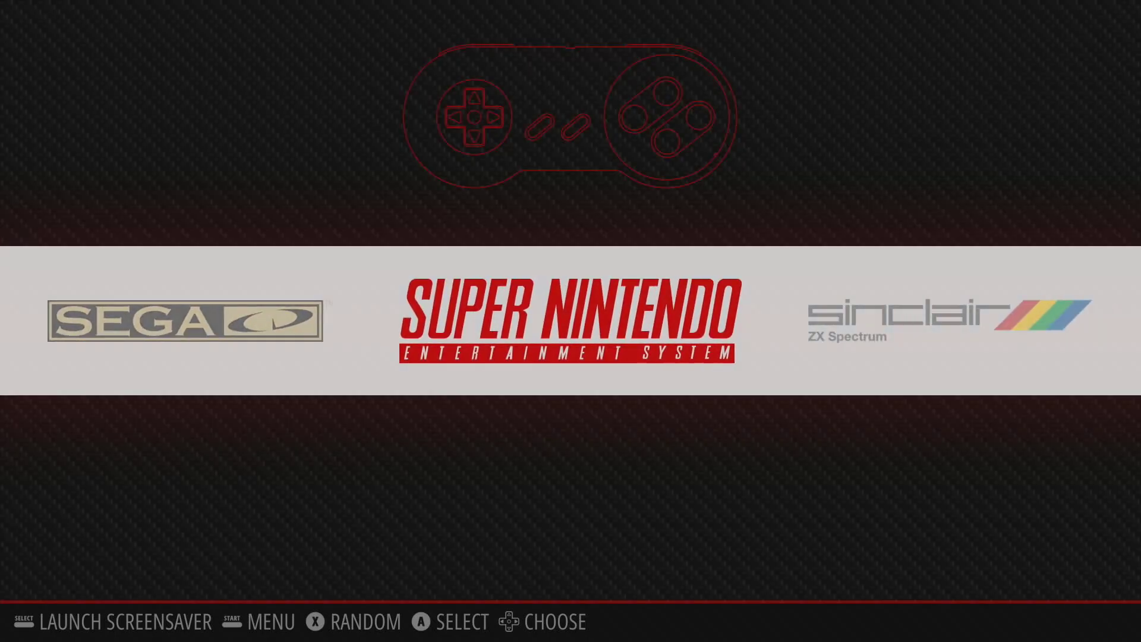
pyautogui.press('Right')
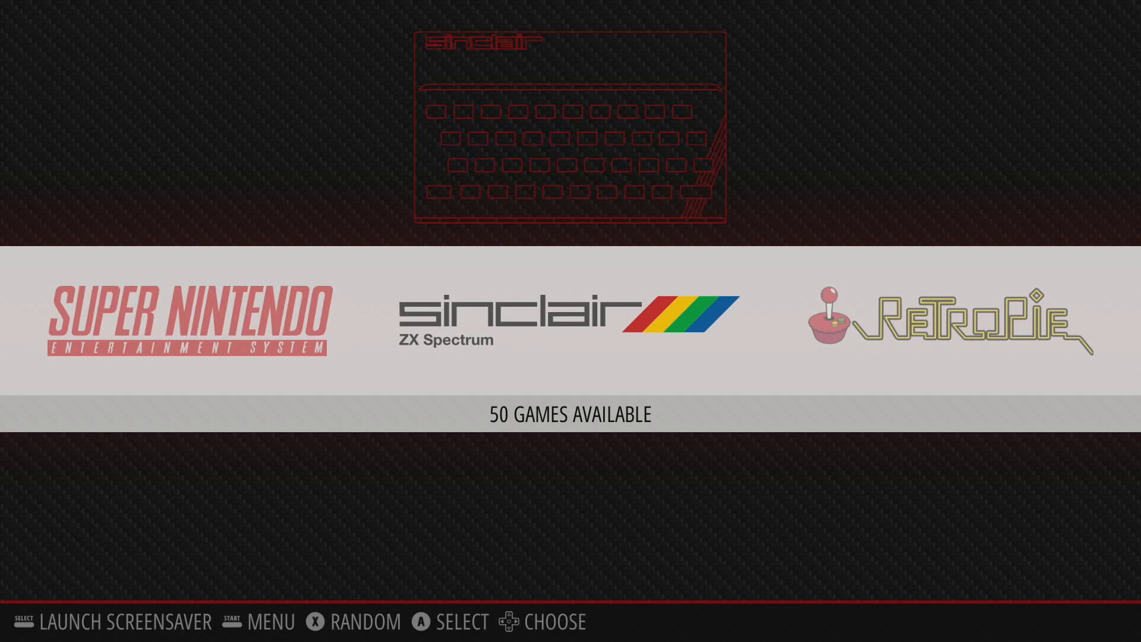
pyautogui.press('Right')
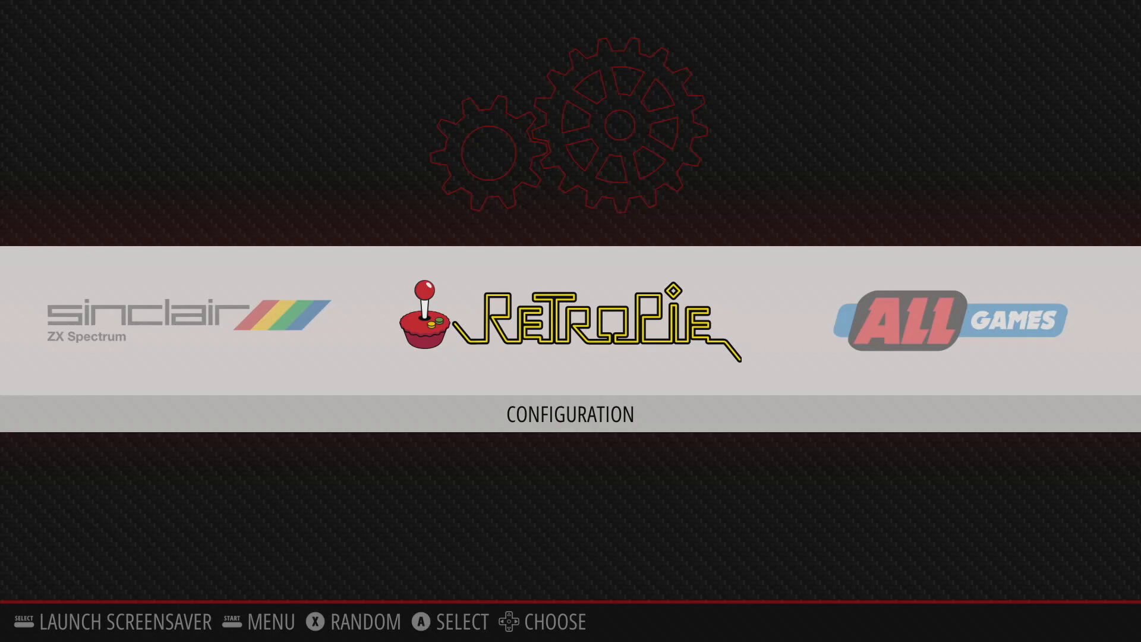
# - Open the sound settings from the main menu and set the system volume to 75%
pyautogui.press('Return')
pyautogui.press('Down')
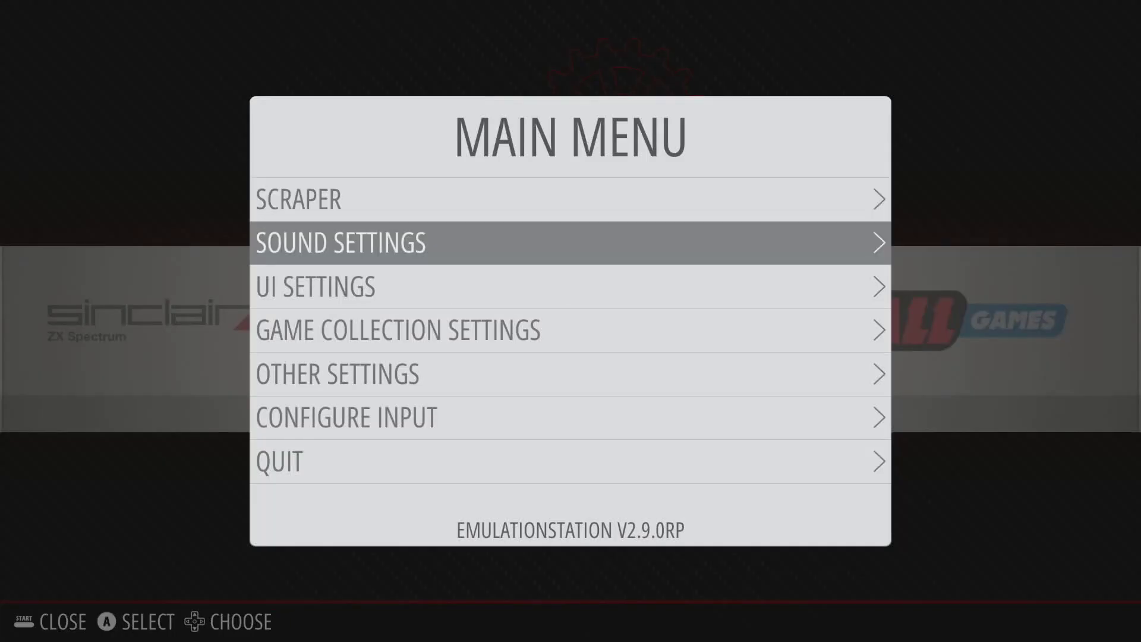
pyautogui.press('Return')
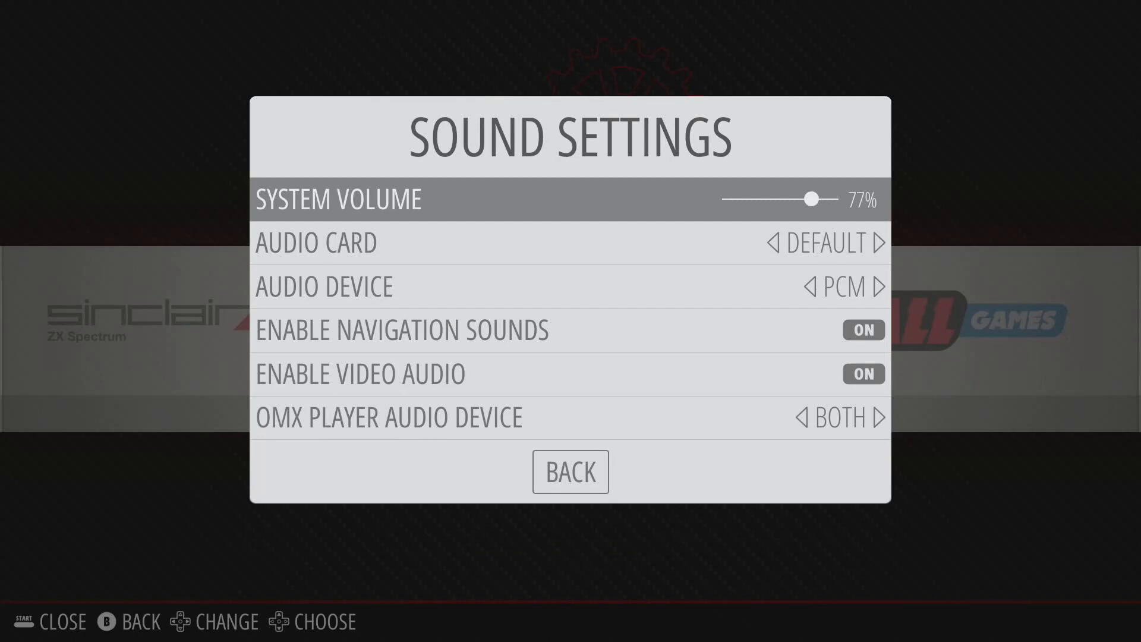
pyautogui.press('Right')
pyautogui.press('Left')
pyautogui.press('Left')
pyautogui.press('Right')
pyautogui.press('Right')
pyautogui.press('Down')
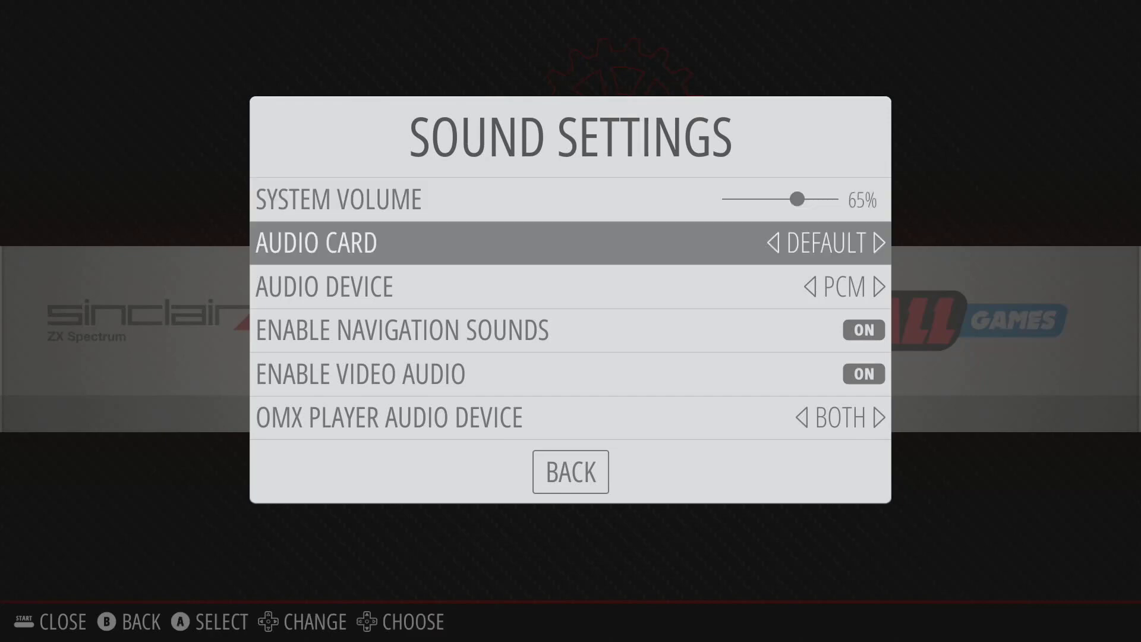
pyautogui.press('Up')
pyautogui.press('Right')
pyautogui.press('Right')
pyautogui.press('Right')
pyautogui.press('Right')
pyautogui.press('Right')
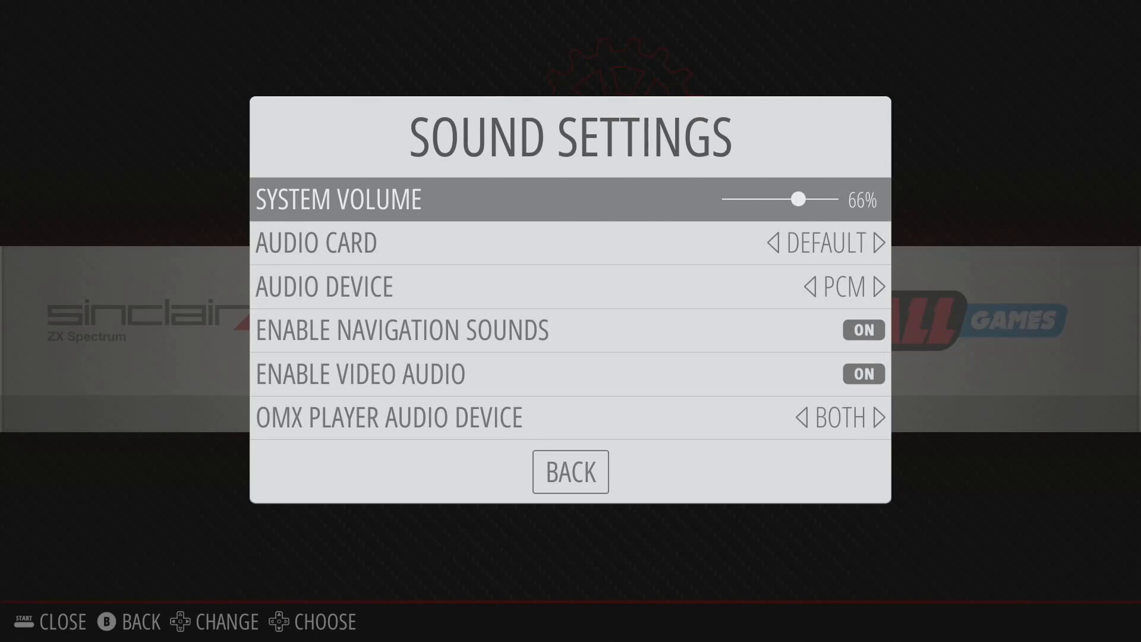
pyautogui.press('Right')
pyautogui.press('Right')
pyautogui.press('Right')
pyautogui.press('Right')
pyautogui.press('Right')
# - Review the remaining sound settings from the audio card and audio device down to the OMX player audio device
pyautogui.press('Down')
pyautogui.press('Down')
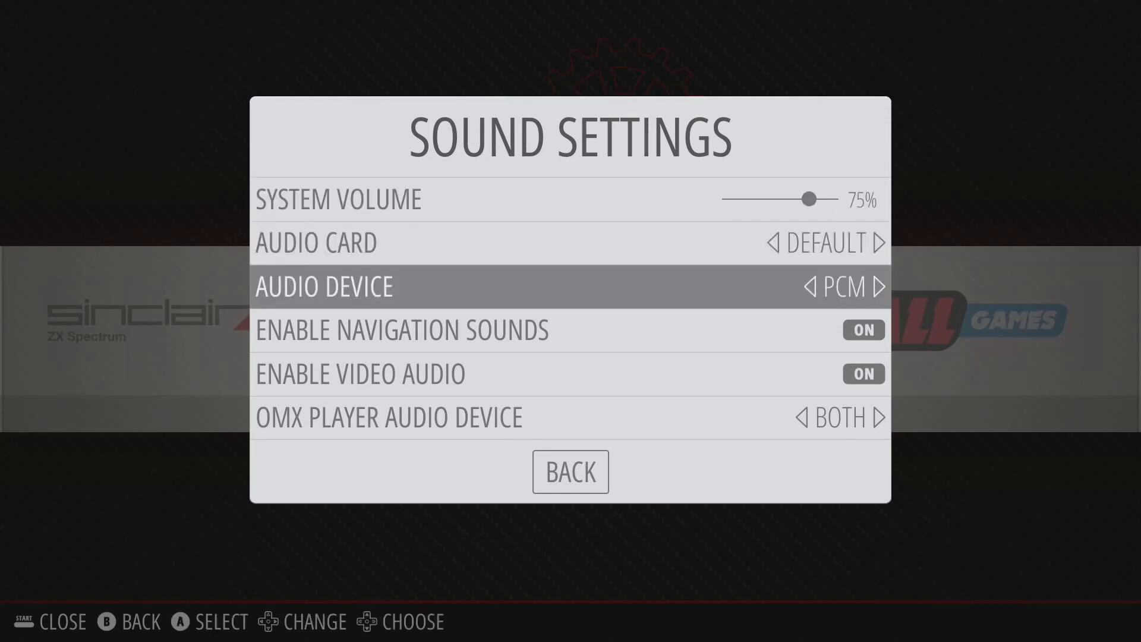
pyautogui.press('Up')
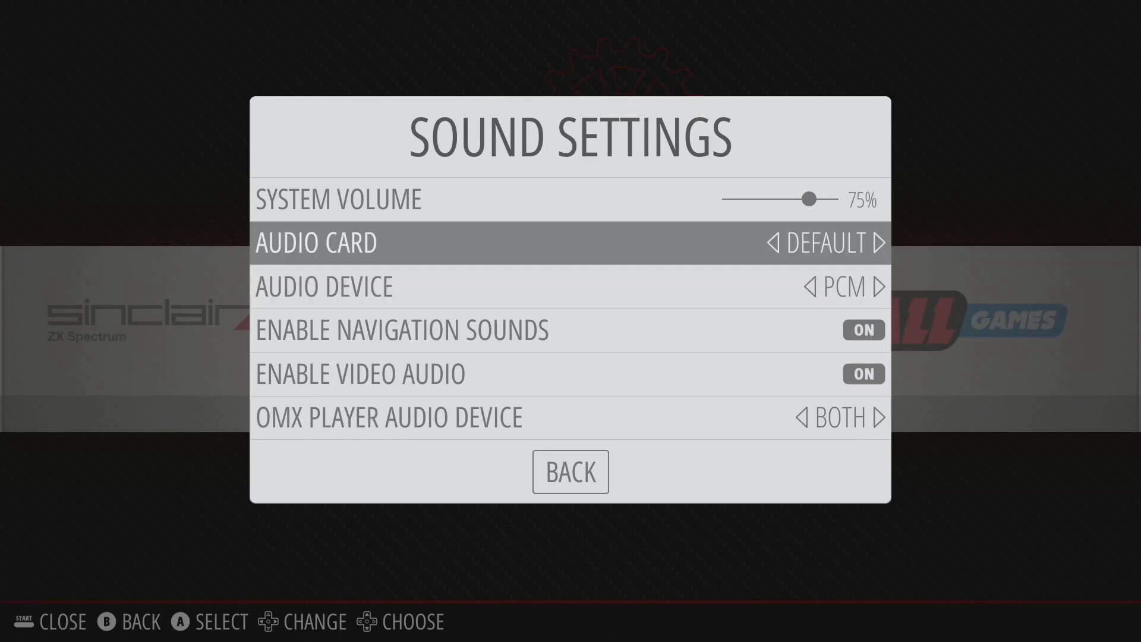
pyautogui.press('Down')
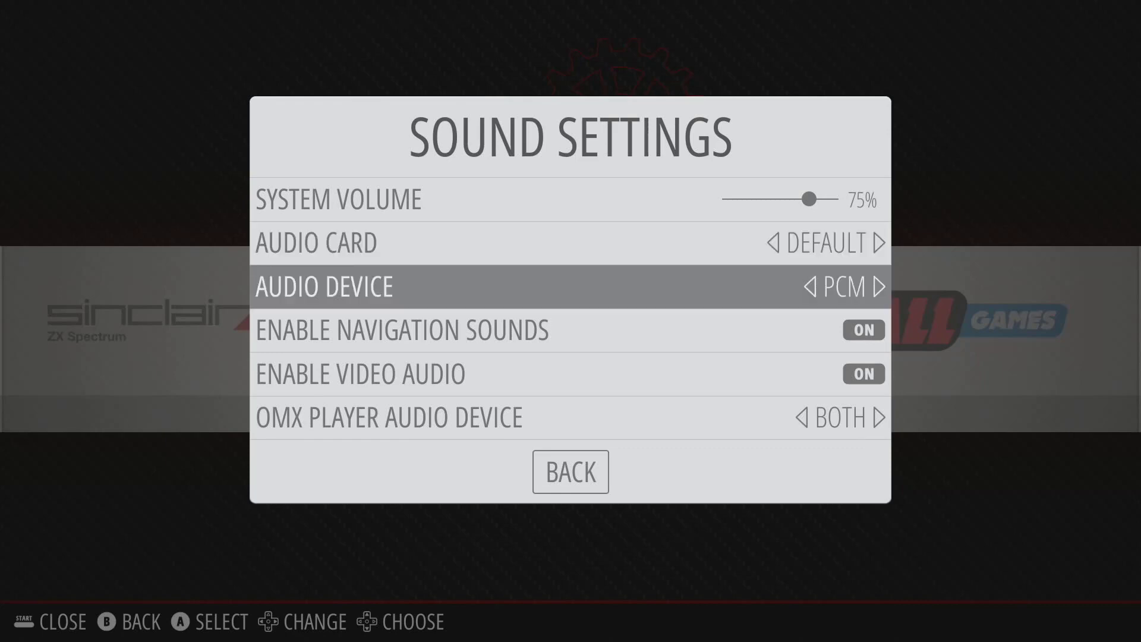
pyautogui.press('Down')
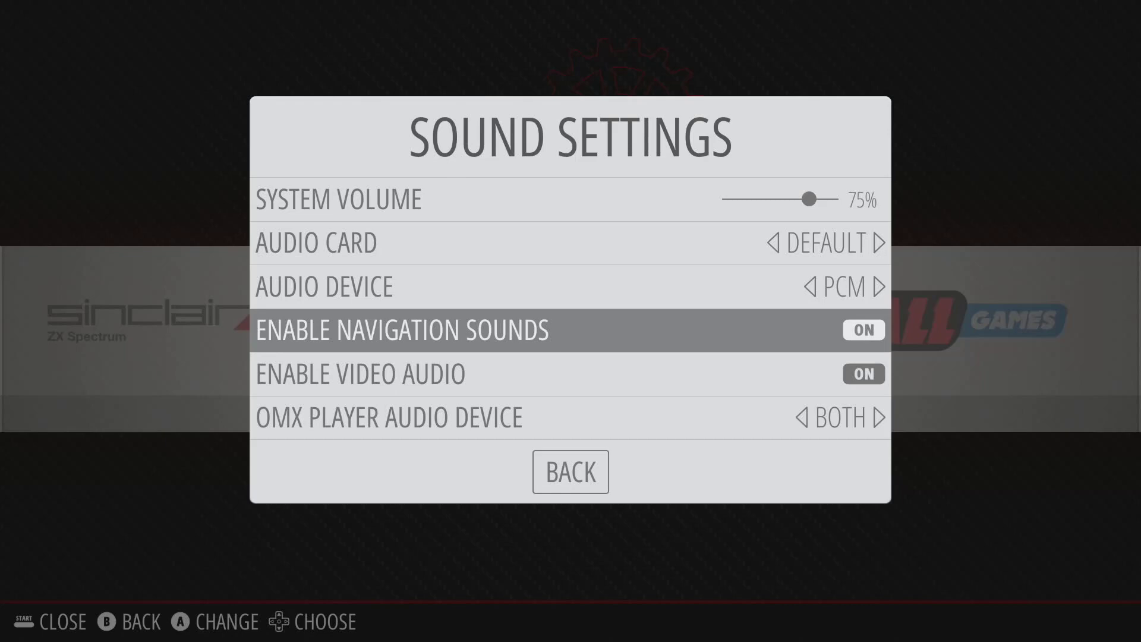
pyautogui.press('Down')
pyautogui.press('Down')
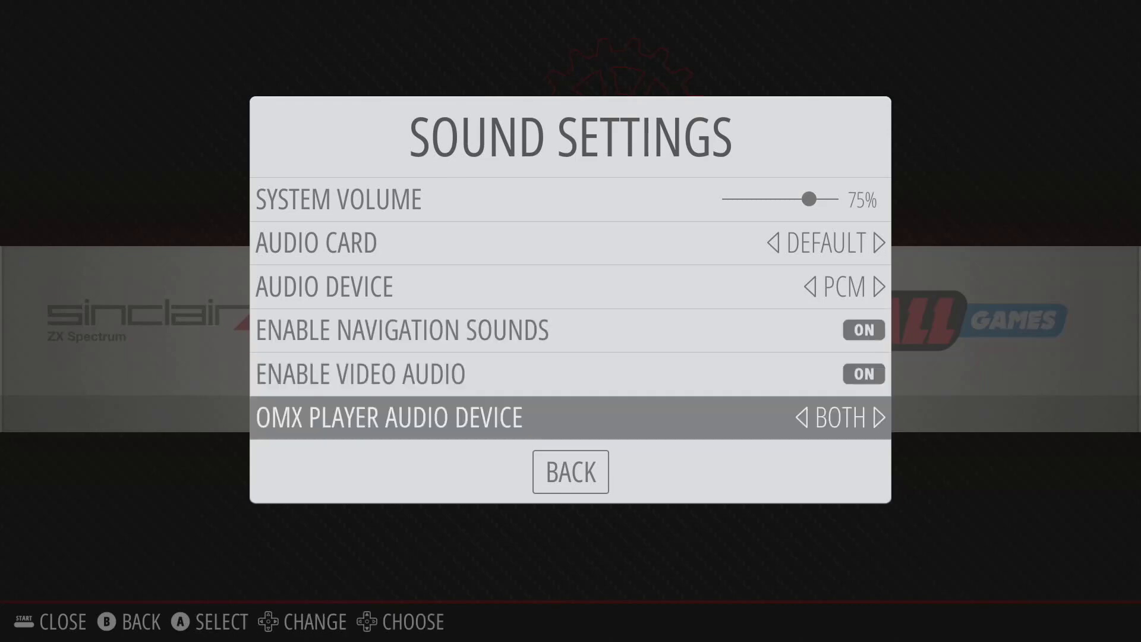
# - View the OMX player audio device choices, keep Both, and return to the main menu
pyautogui.press('Return')
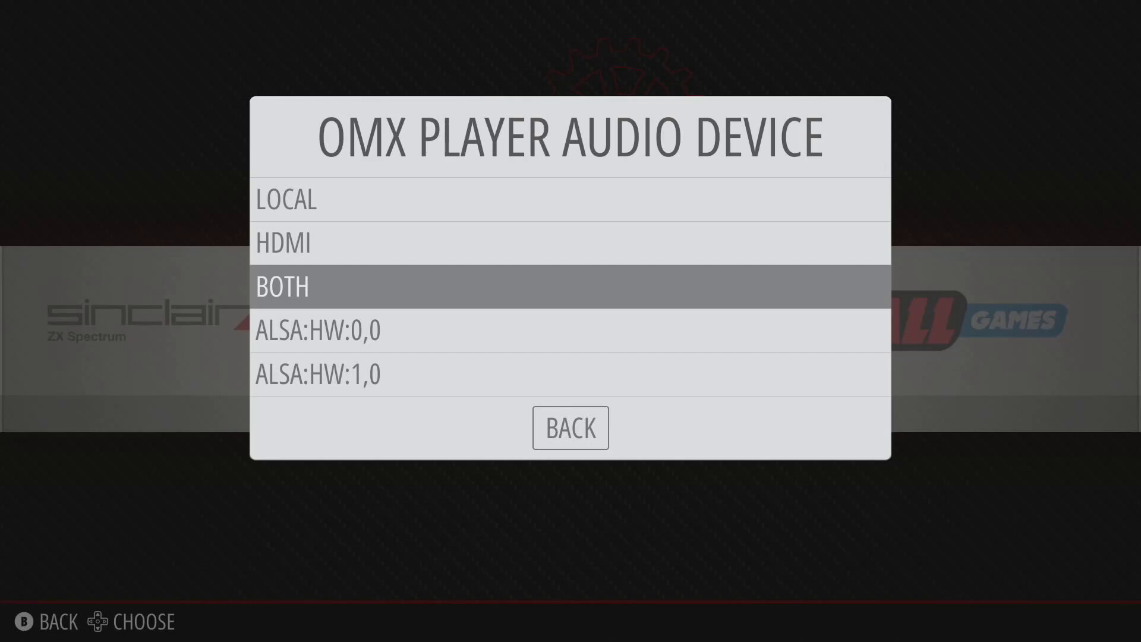
pyautogui.press('Return')
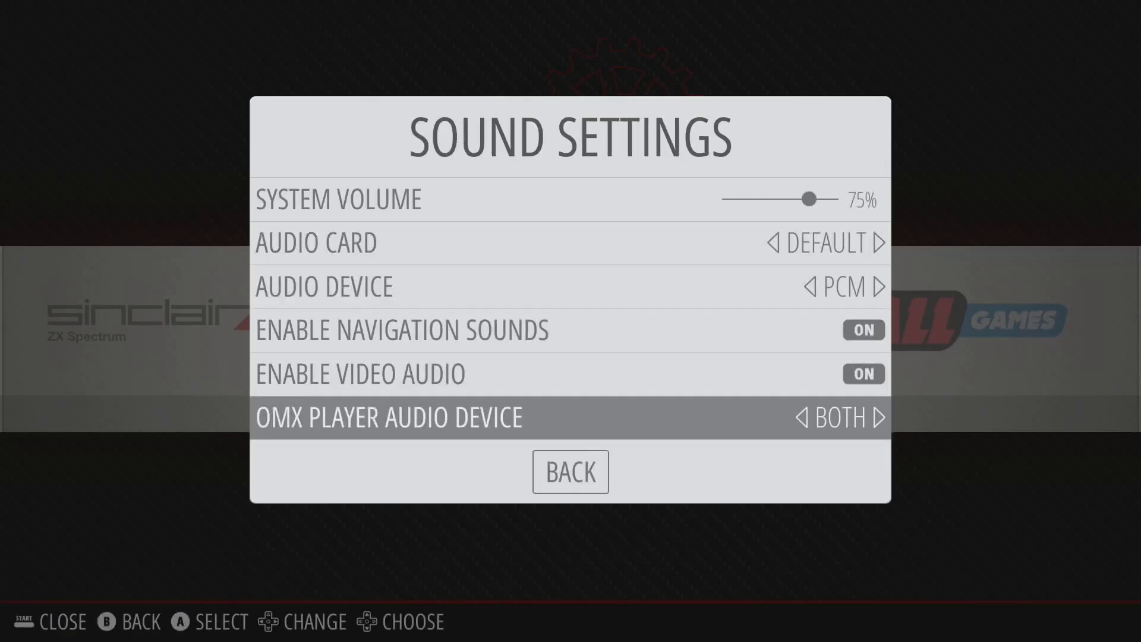
pyautogui.press('Down')
pyautogui.press('Return')
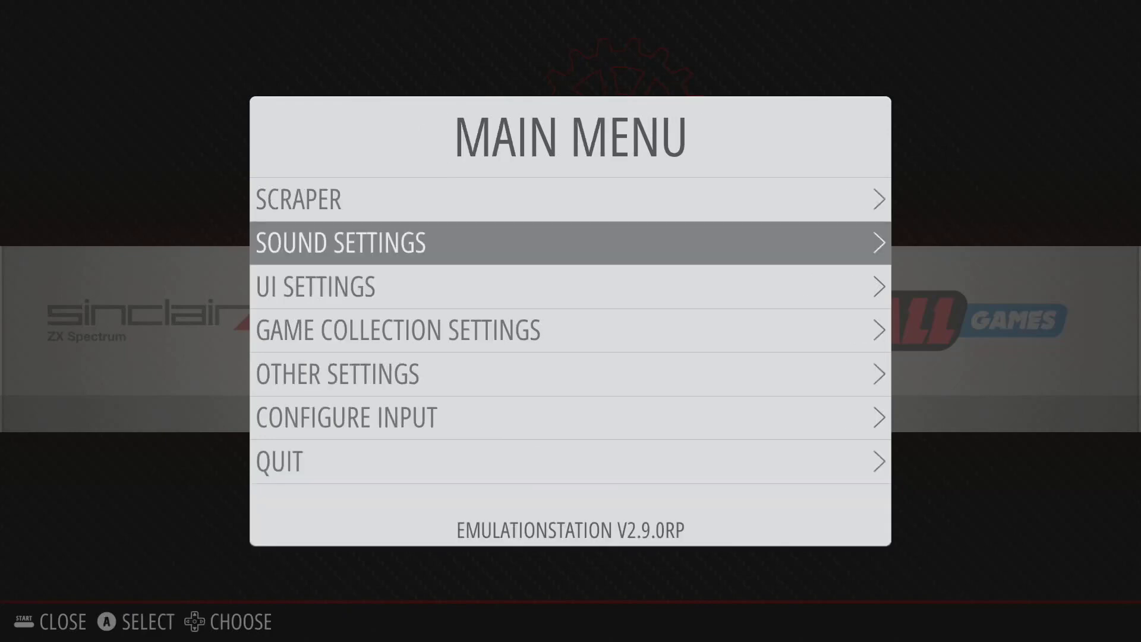
# - Open the UI settings and cycle the UI mode through Kid and back to Full
pyautogui.press('Down')
pyautogui.press('Return')
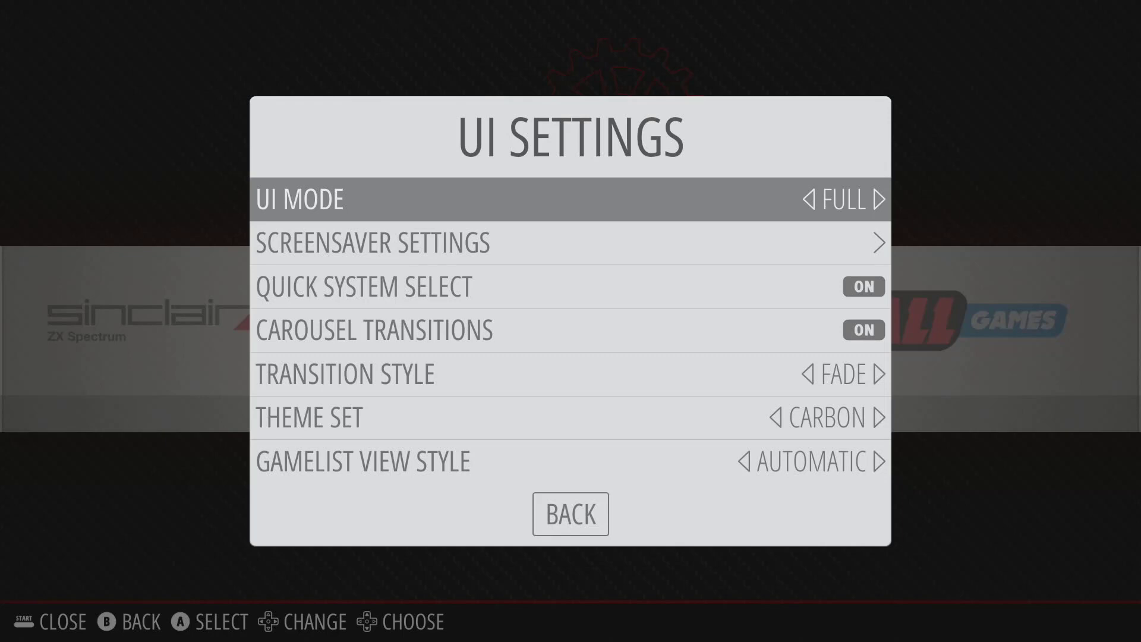
pyautogui.press('Left')
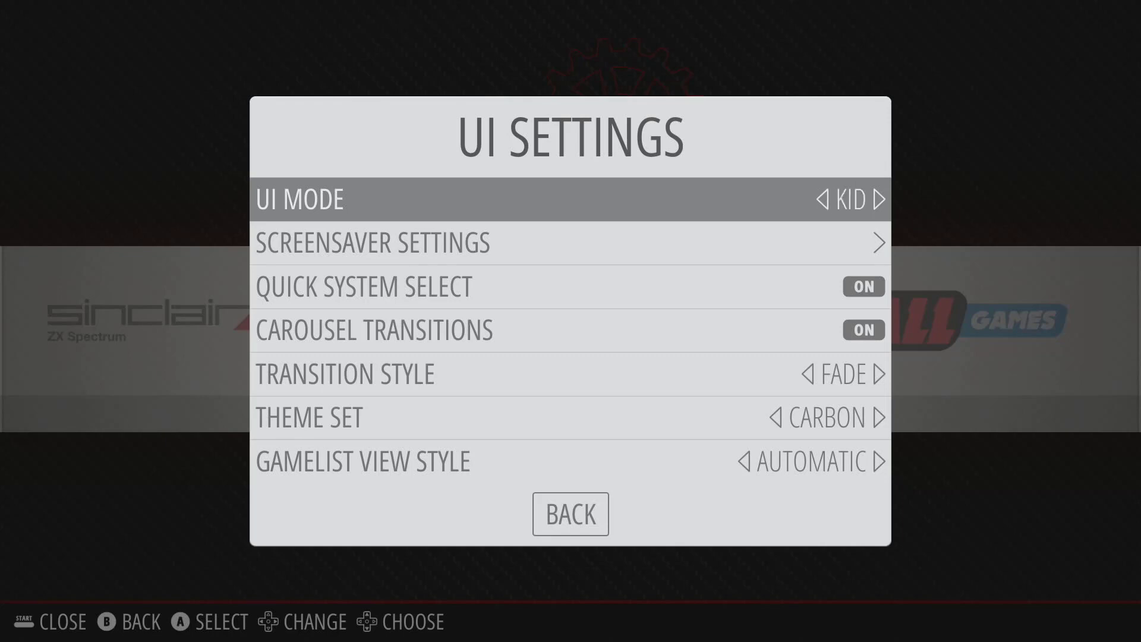
pyautogui.press('Left')
pyautogui.press('Left')
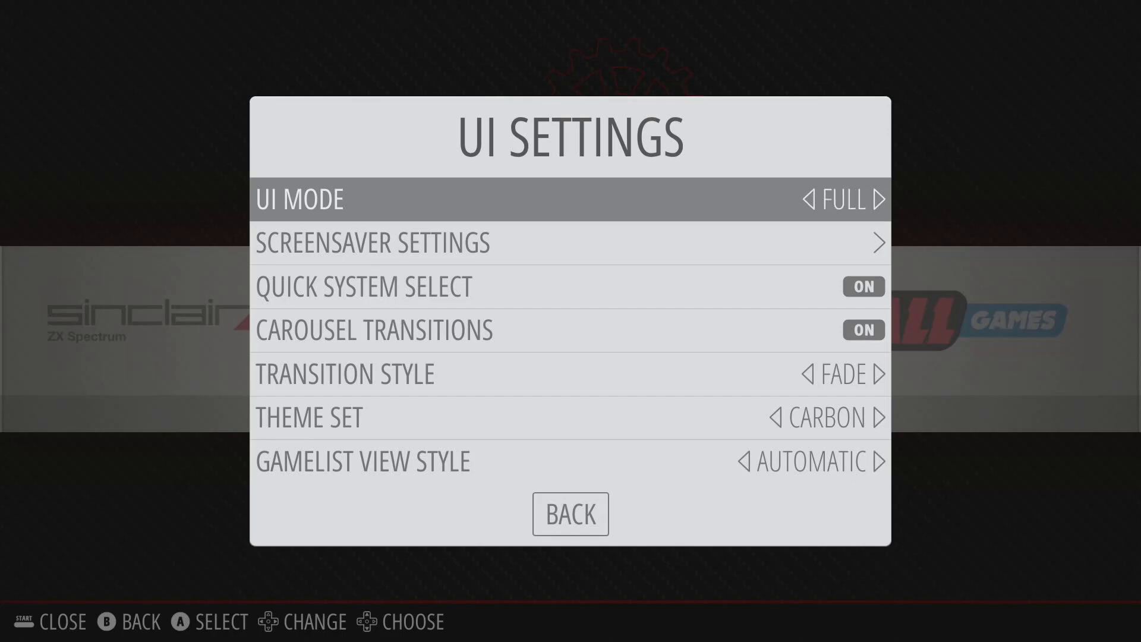
# - Look through the UI settings from screensaver settings past transition style, theme set and gamelist view style, and return to the main menu
pyautogui.press('Down')
pyautogui.press('Down')
pyautogui.press('Down')
pyautogui.press('Down')
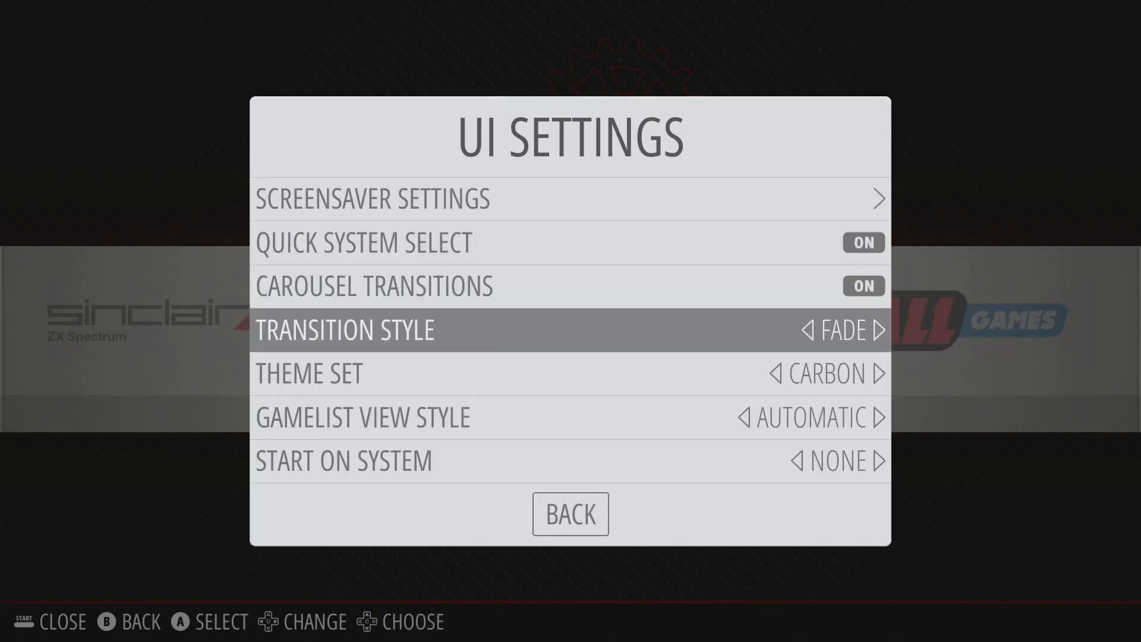
pyautogui.press('Down')
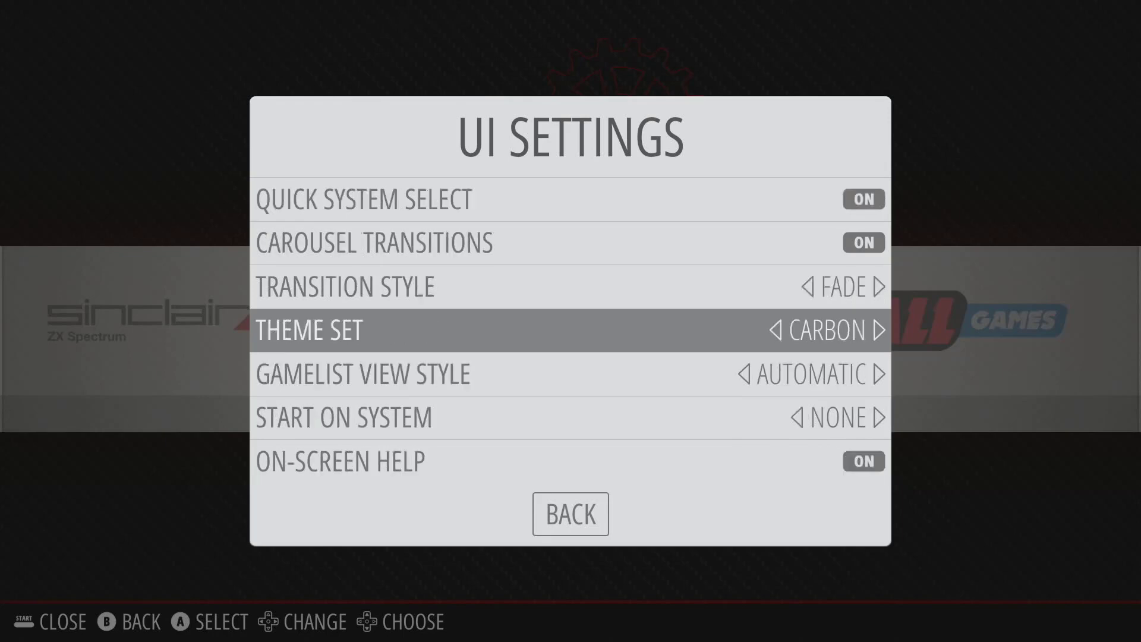
pyautogui.press('Down')
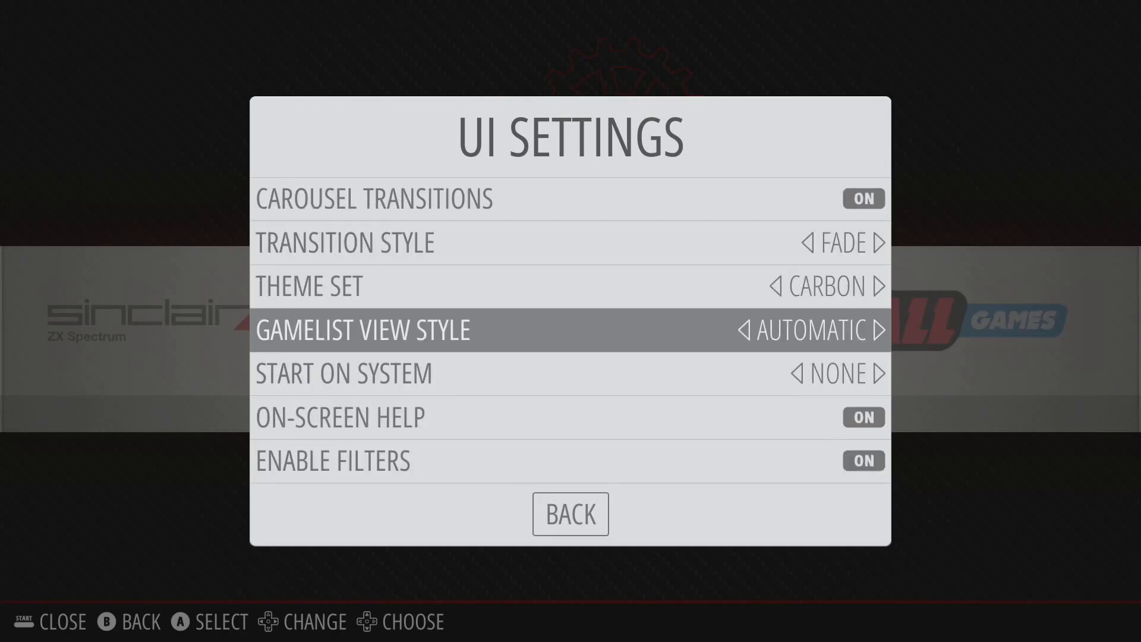
pyautogui.press('Down')
pyautogui.press('Down')
pyautogui.press('Down')
pyautogui.press('Escape')
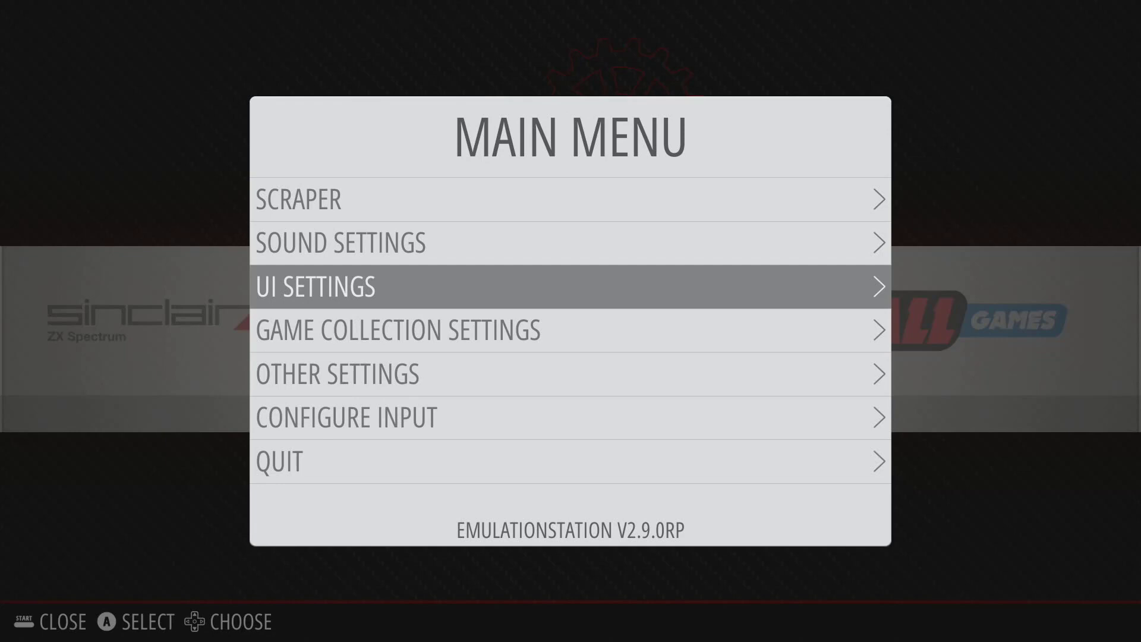
# - Open the game collection settings and view the automatic game collections without changing the selection
pyautogui.press('Down')
pyautogui.press('Return')
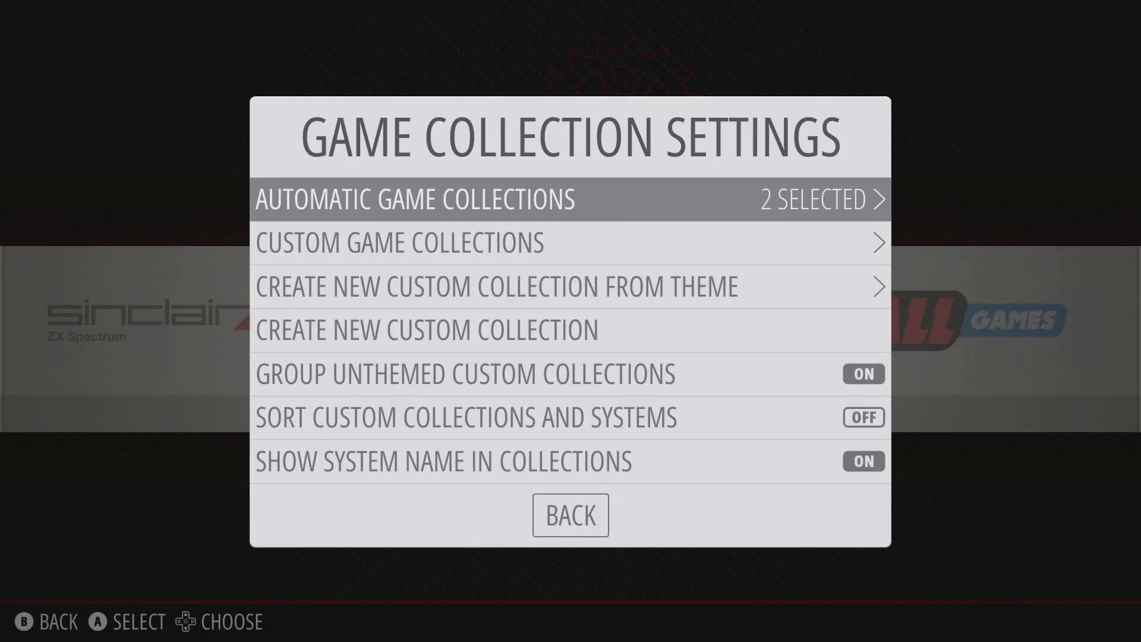
pyautogui.press('Return')
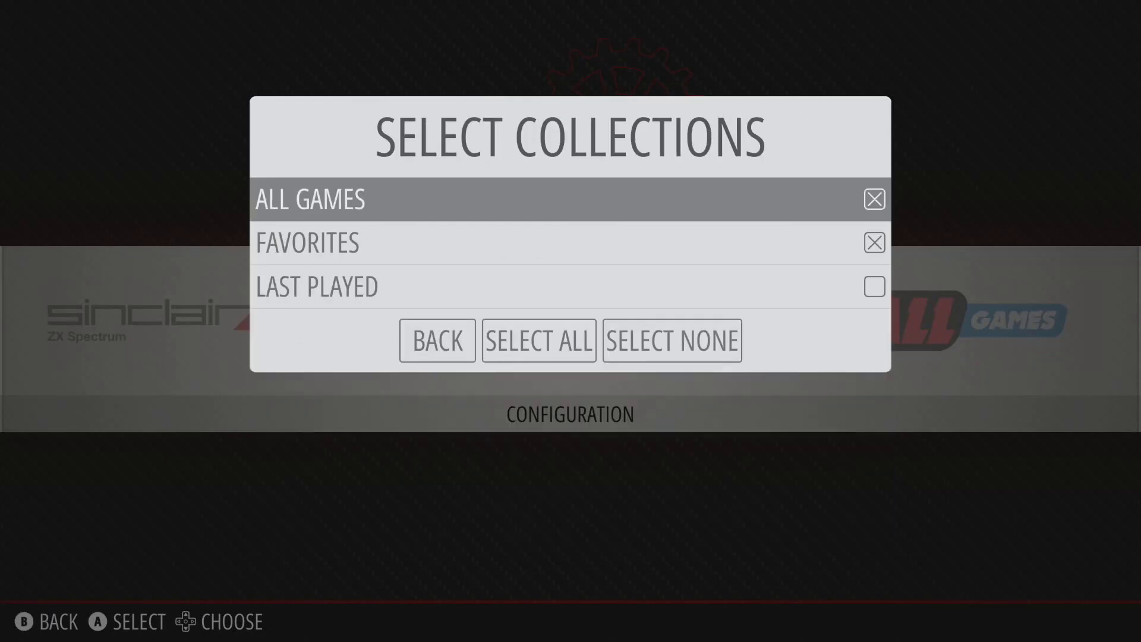
pyautogui.press('Escape')
pyautogui.press('Down')
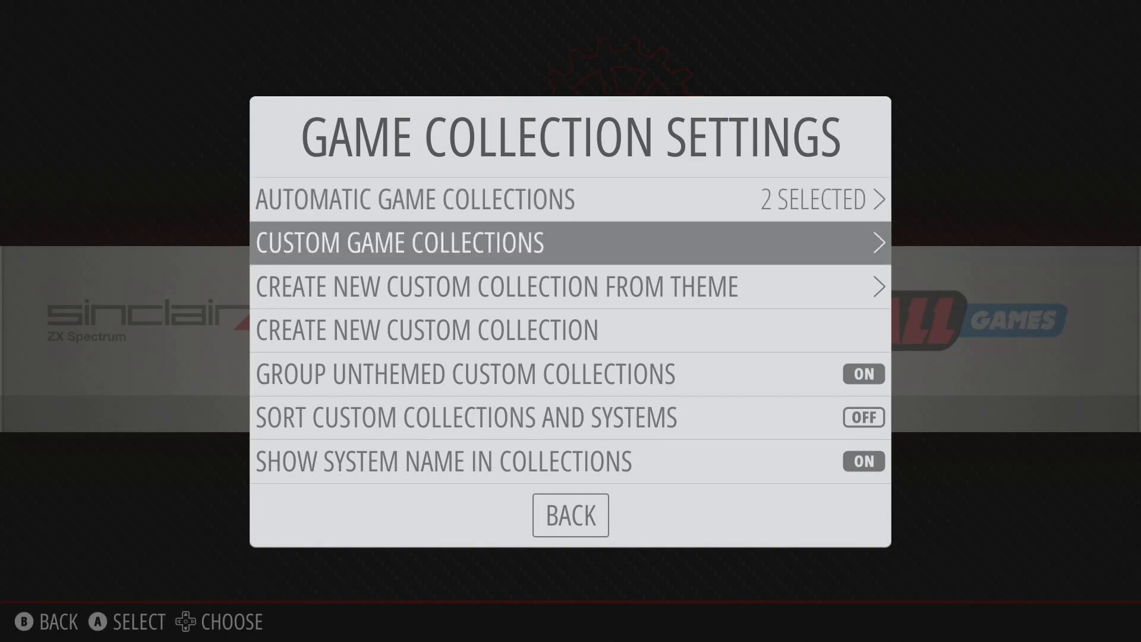
# - Review the custom collection, grouping, sorting and system name options, and return to the main menu
pyautogui.press('Return')
pyautogui.press('Down')
pyautogui.press('Down')
pyautogui.press('Down')
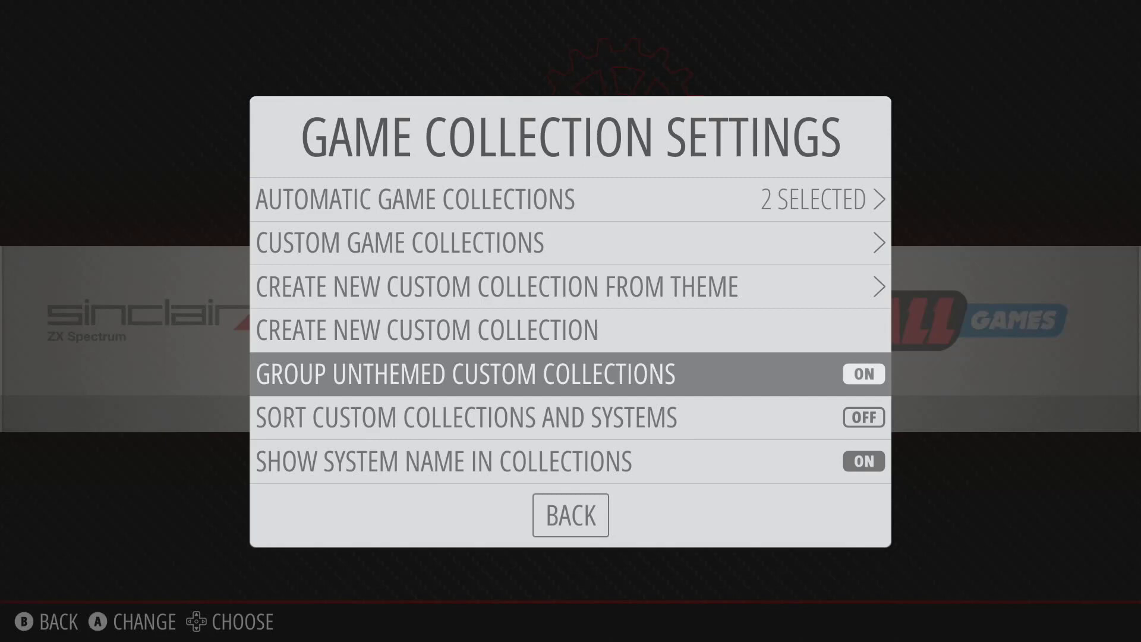
pyautogui.press('Down')
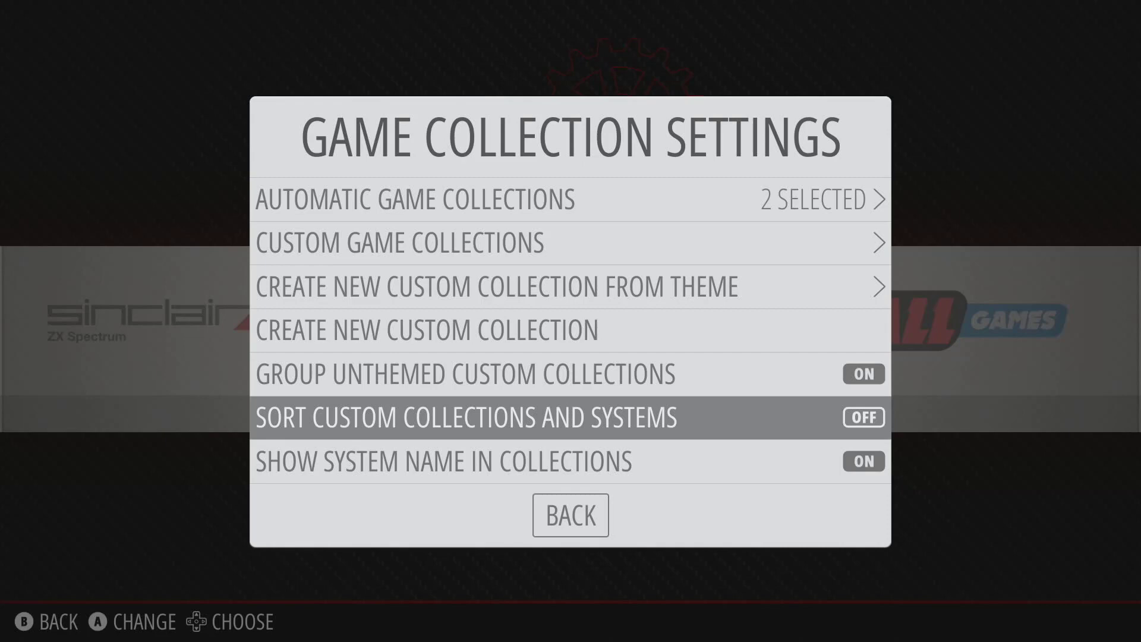
pyautogui.press('Down')
pyautogui.press('Down')
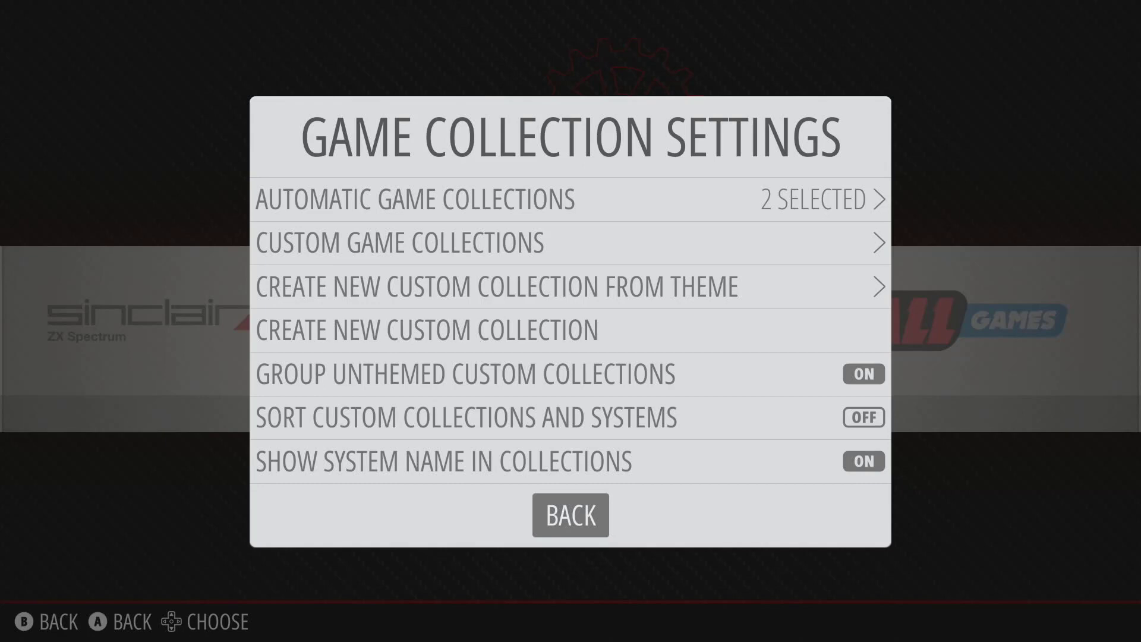
pyautogui.press('Return')
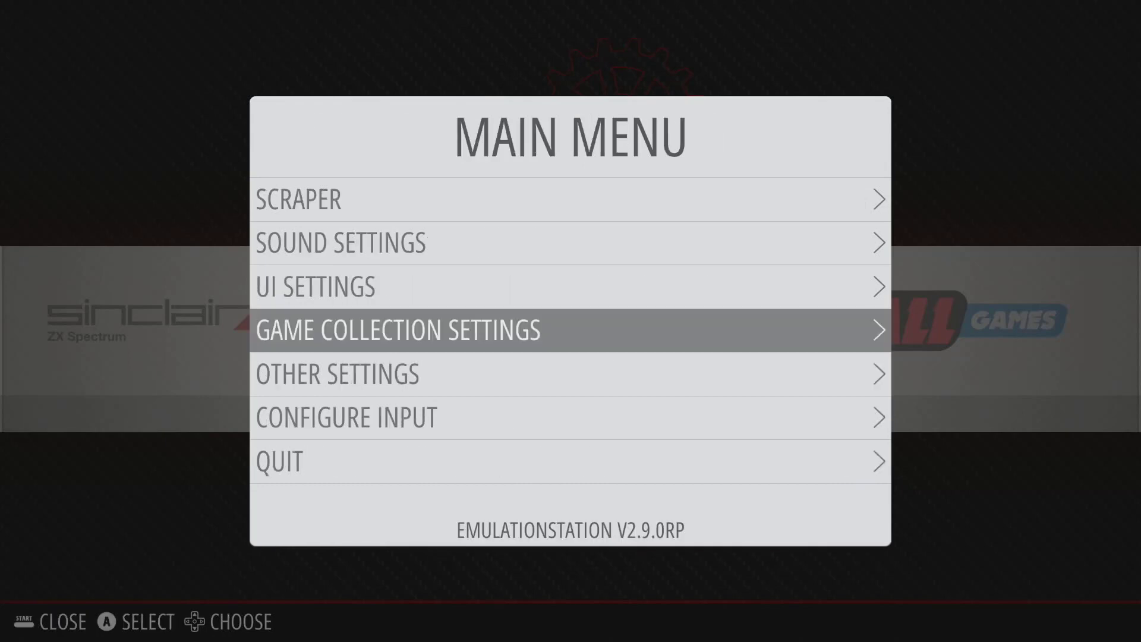
# - Open the other settings and raise the VRAM limit to 90 Mb
pyautogui.press('Down')
pyautogui.press('Return')
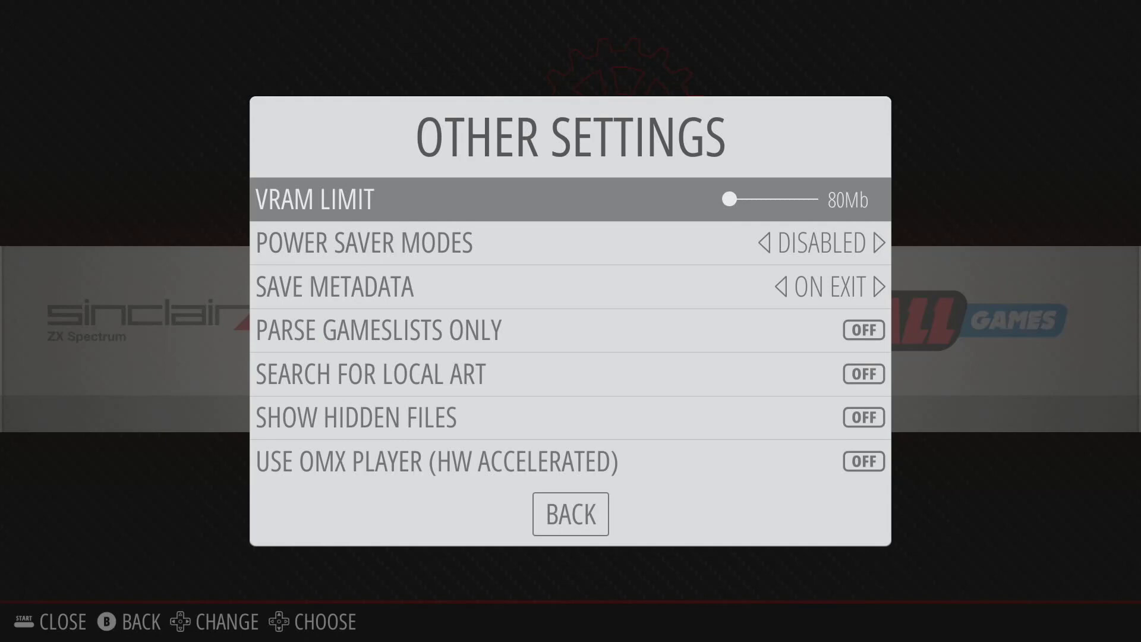
pyautogui.press('Right')
# - Examine the other settings from power saver modes and save metadata down to show framerate
pyautogui.press('Down')
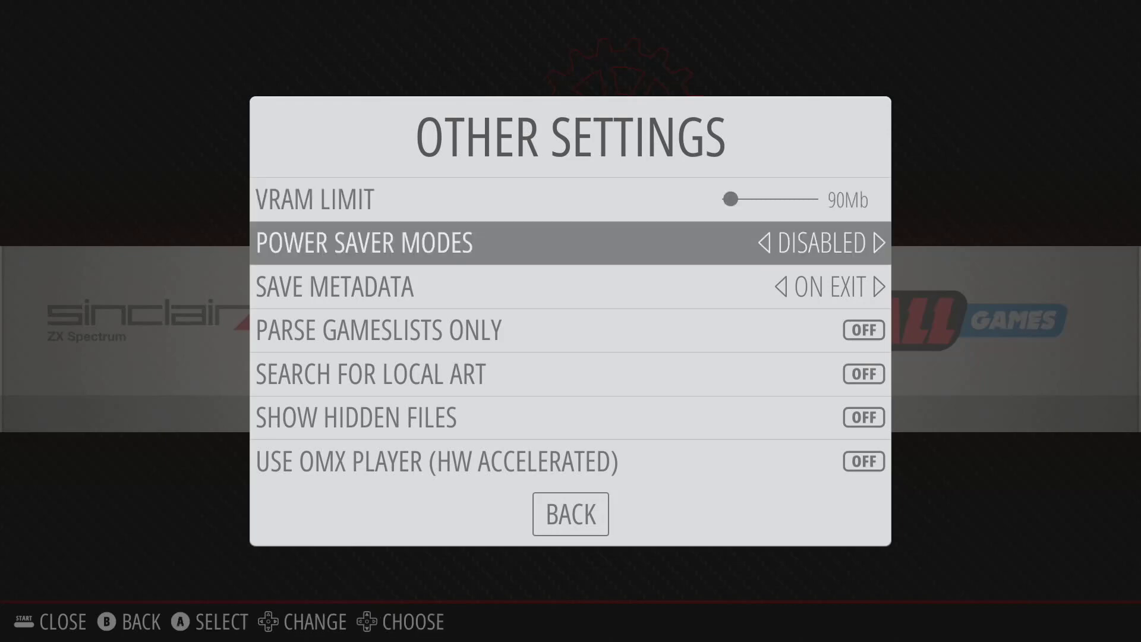
pyautogui.press('Down')
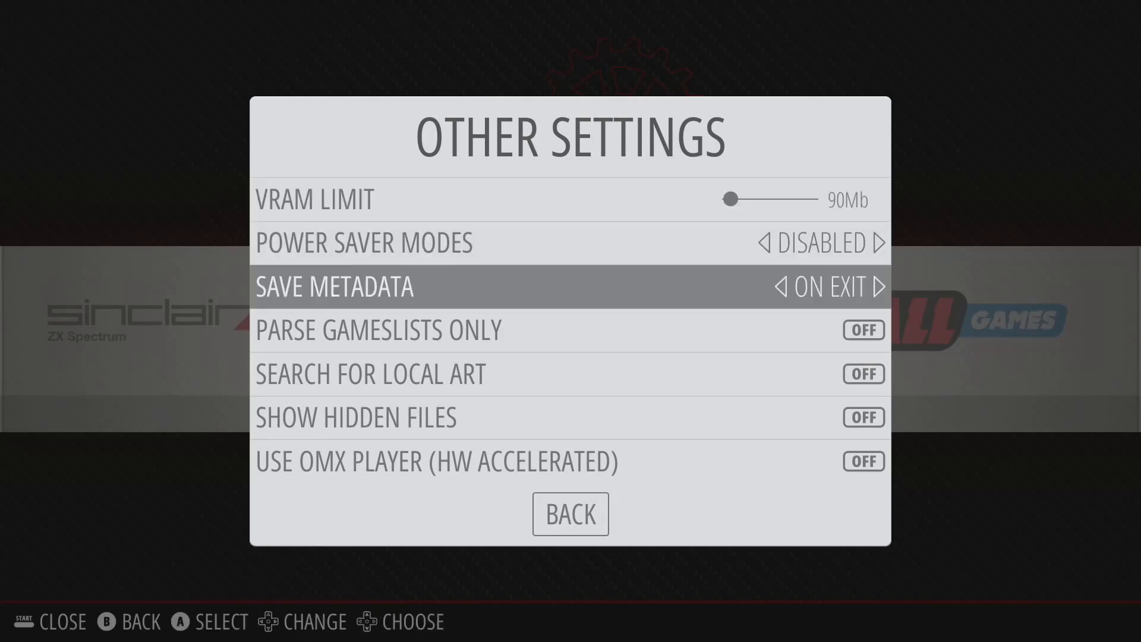
pyautogui.press('Down')
pyautogui.press('Down')
pyautogui.press('Down')
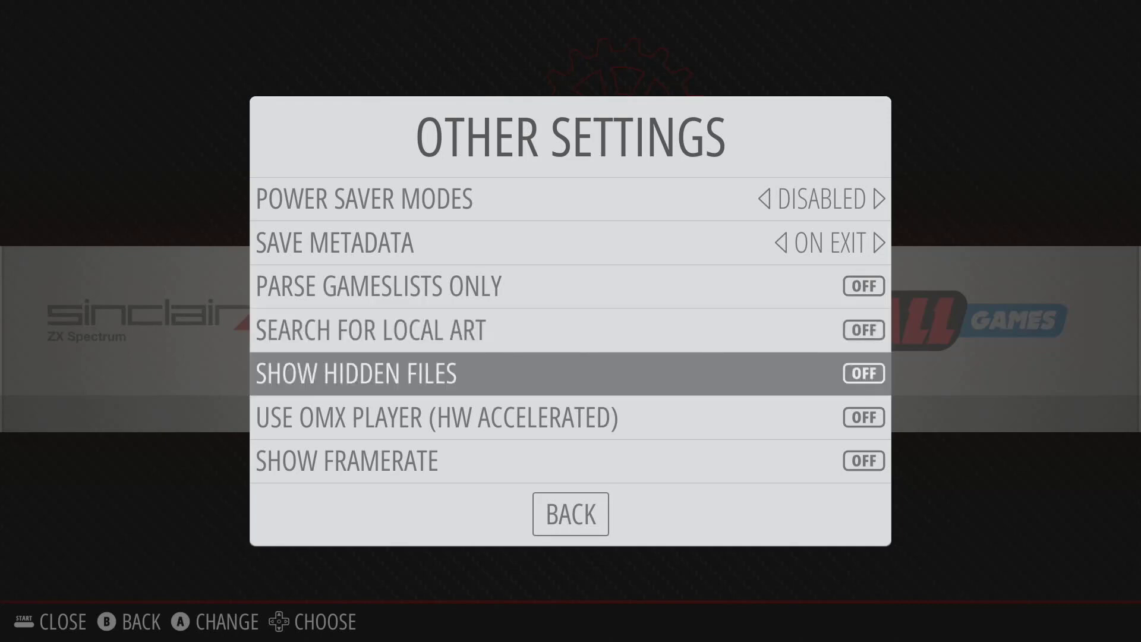
pyautogui.press('Down')
pyautogui.press('Down')
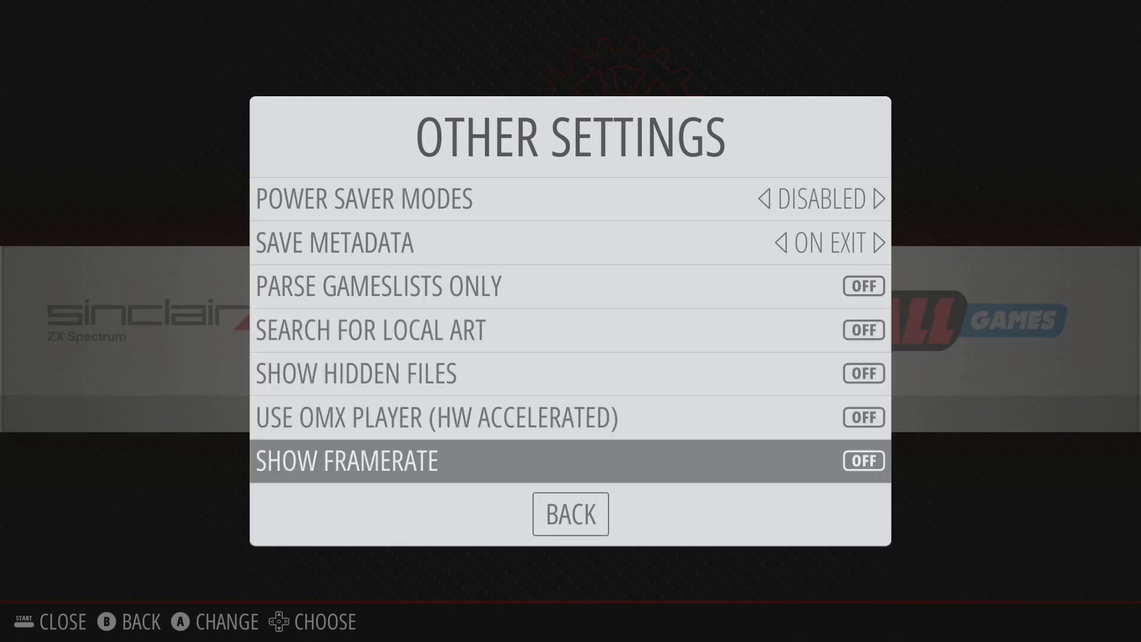
# - Revisit the options between search for local art and show framerate, ending on show hidden files
pyautogui.press('Up')
pyautogui.press('Up')
pyautogui.press('Up')
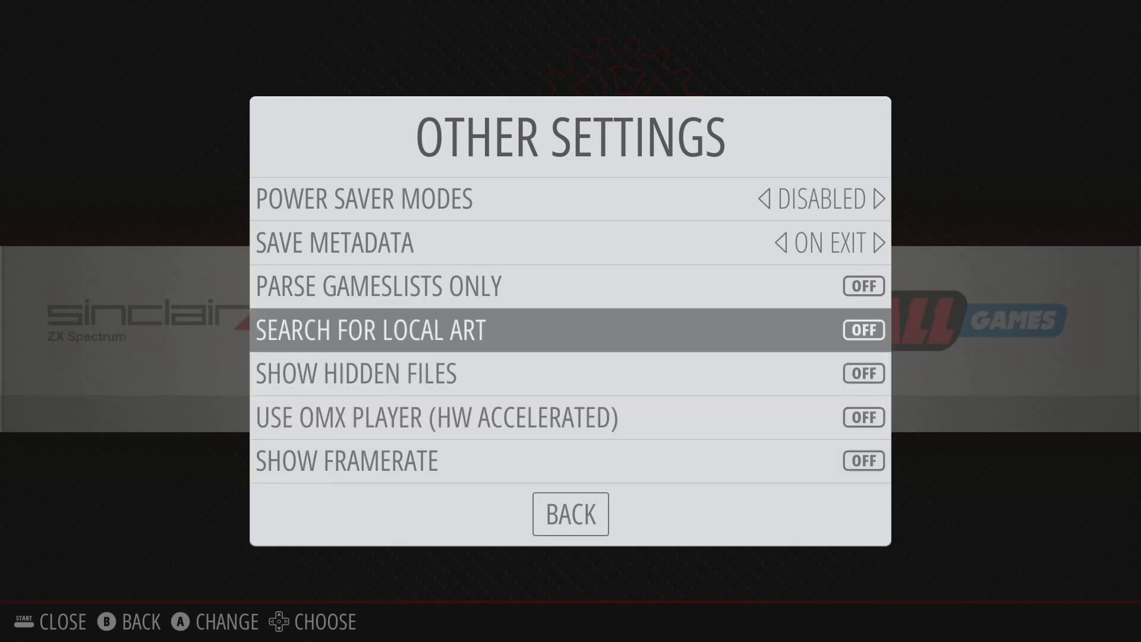
pyautogui.press('Down')
pyautogui.press('Down')
pyautogui.press('Down')
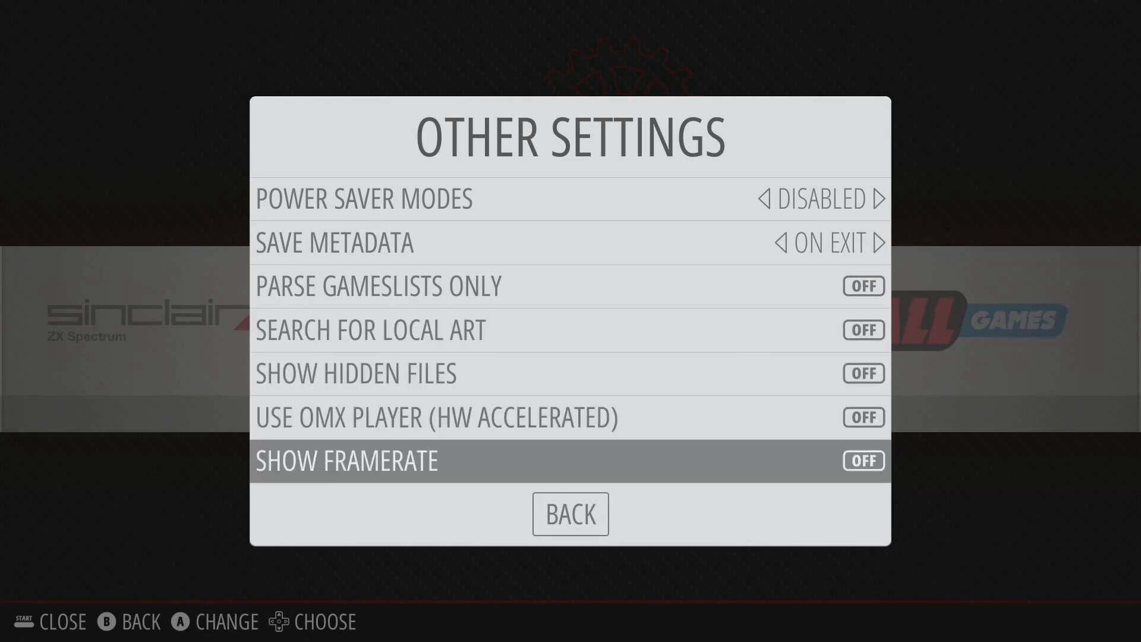
pyautogui.press('Up')
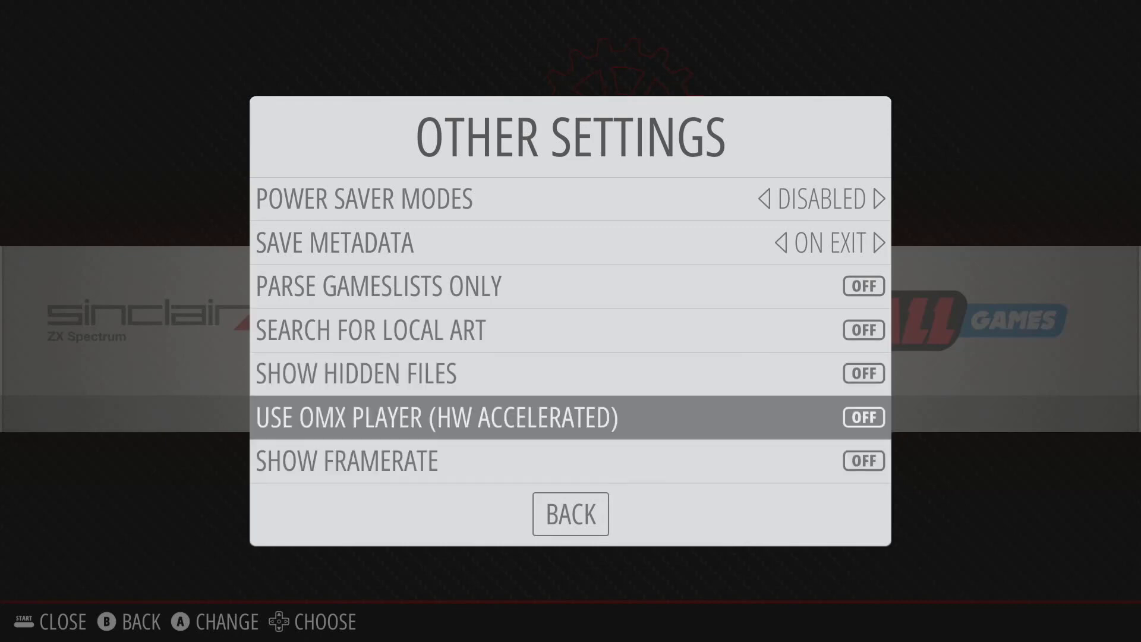
pyautogui.press('Up')
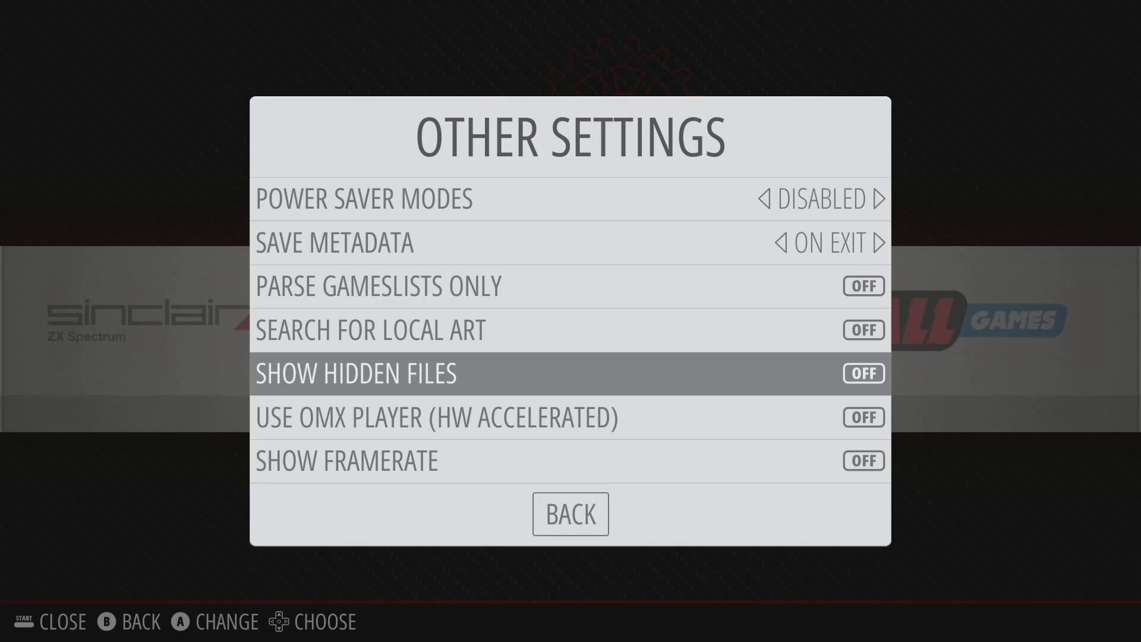
# - Leave the other settings and close the main menu, returning to the system carousel
pyautogui.press('Down')
pyautogui.press('Down')
pyautogui.press('Down')
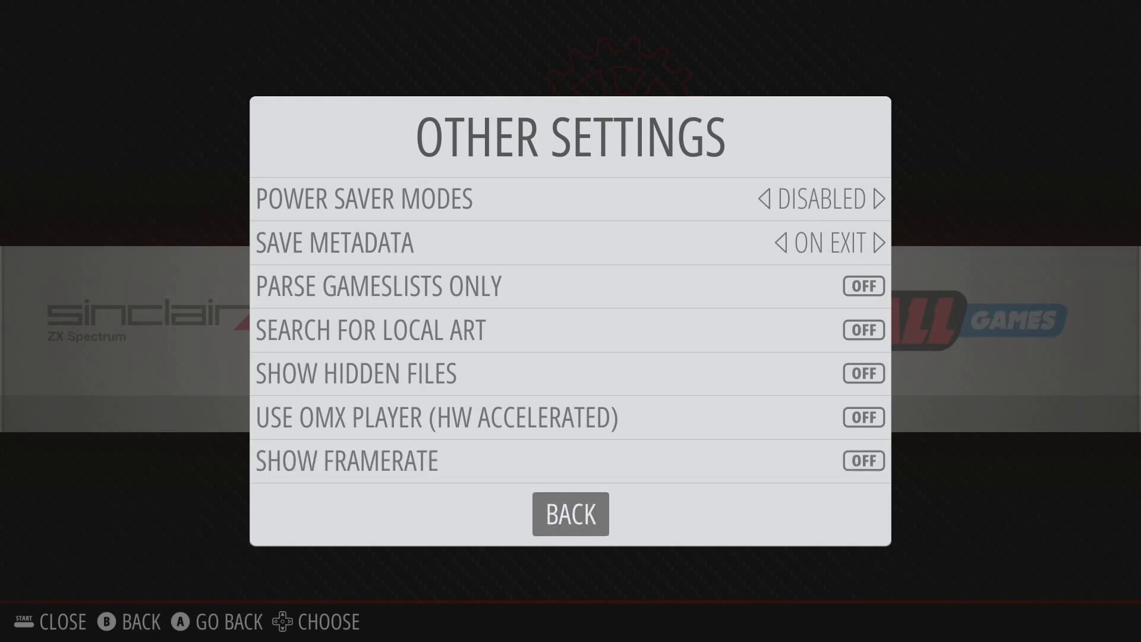
pyautogui.press('Return')
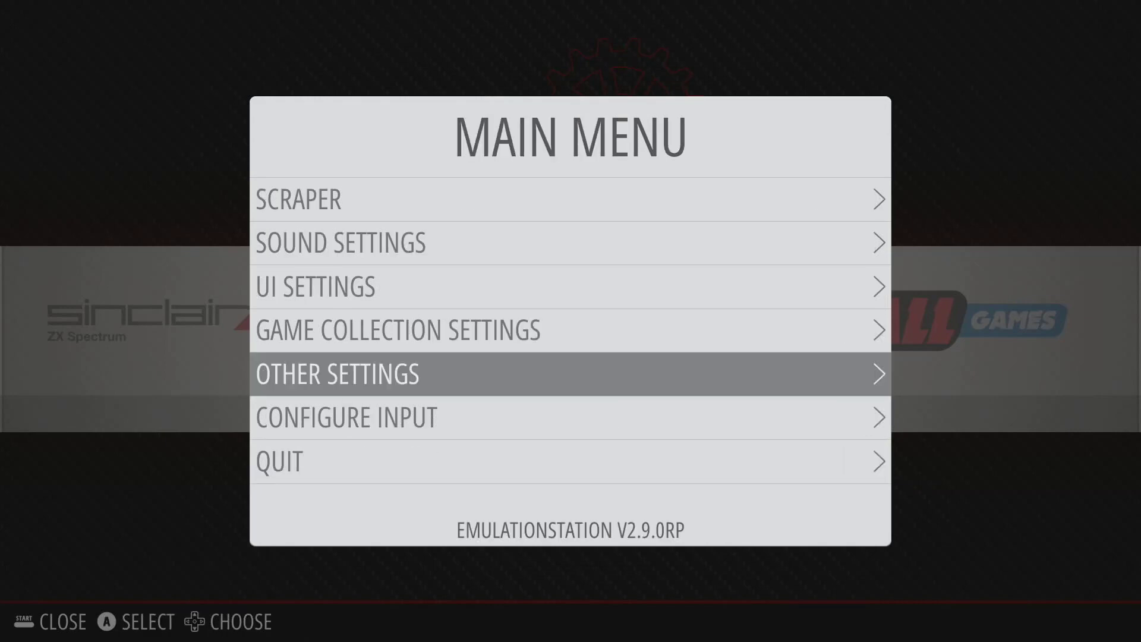
pyautogui.press('Down')
pyautogui.press('Down')
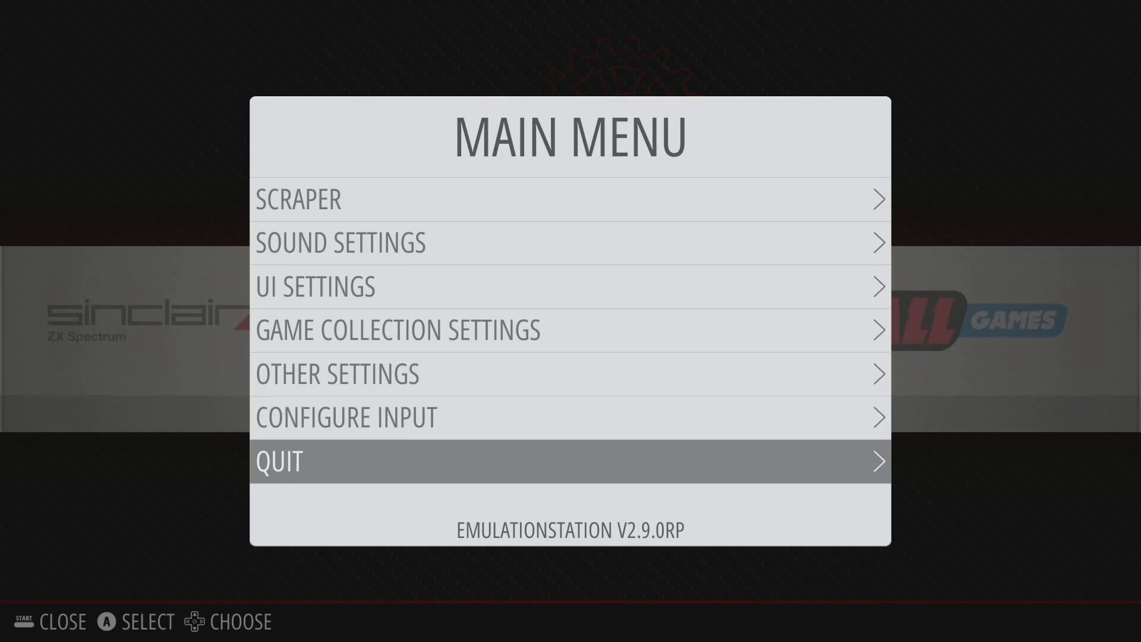
pyautogui.press('Escape')
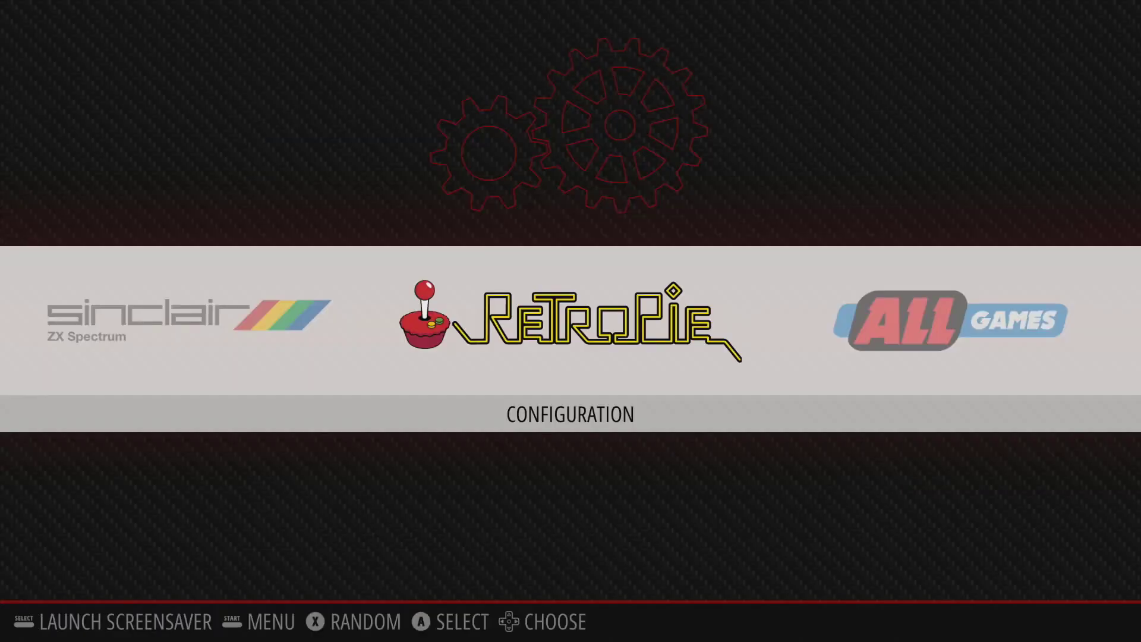
# - Launch RetroPie Setup from the RetroPie configuration system
pyautogui.press('Left')
pyautogui.press('Right')
pyautogui.press('Return')
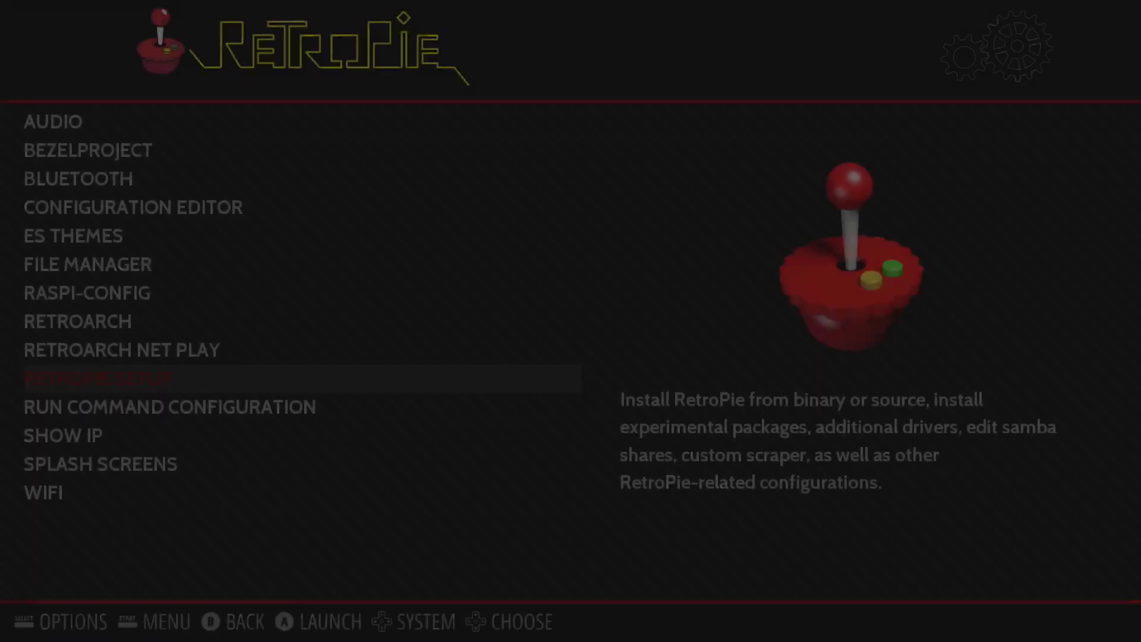
pyautogui.press('Up')
pyautogui.press('Down')
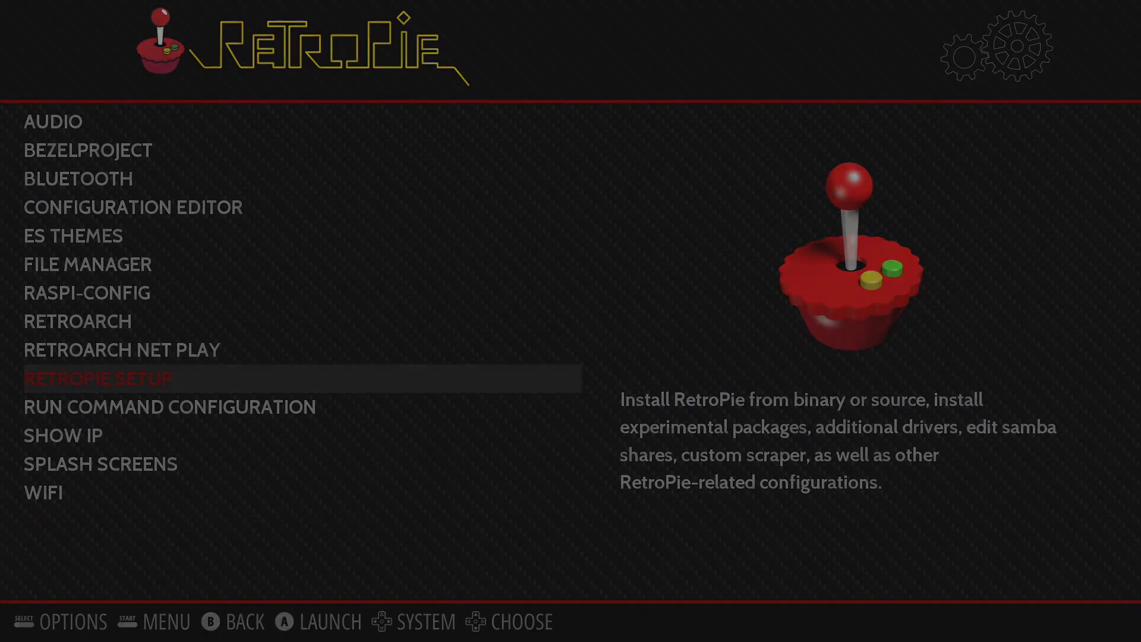
pyautogui.press('Return')
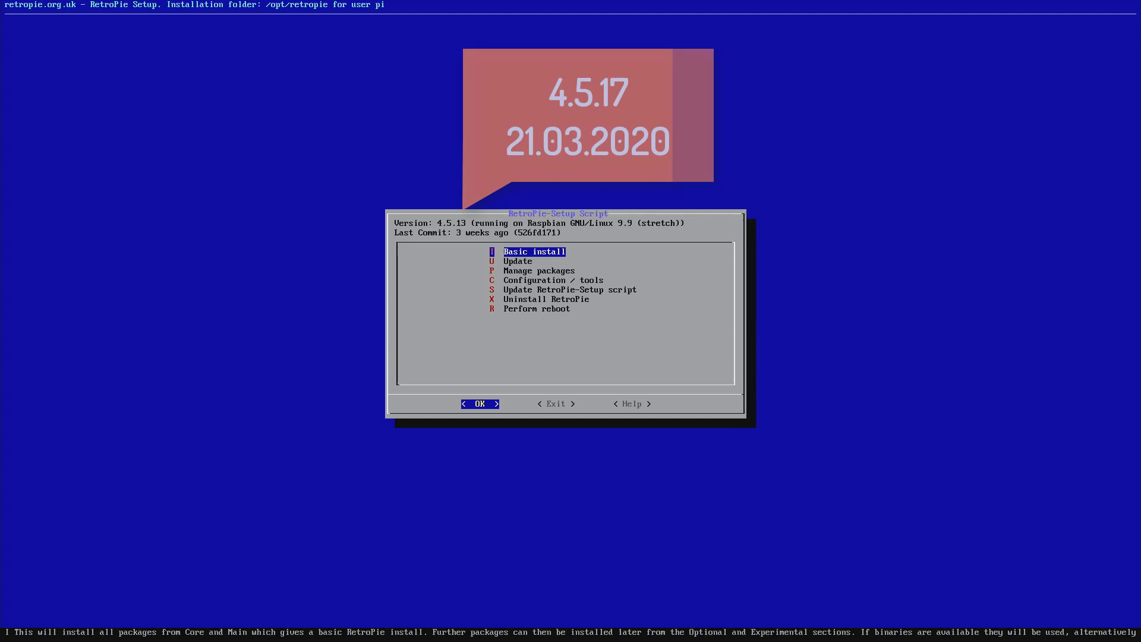
# - Look through the setup script entries down to Update RetroPie-Setup script, and exit back to the configuration list
pyautogui.press('Down')
pyautogui.press('Down')
pyautogui.press('Down')
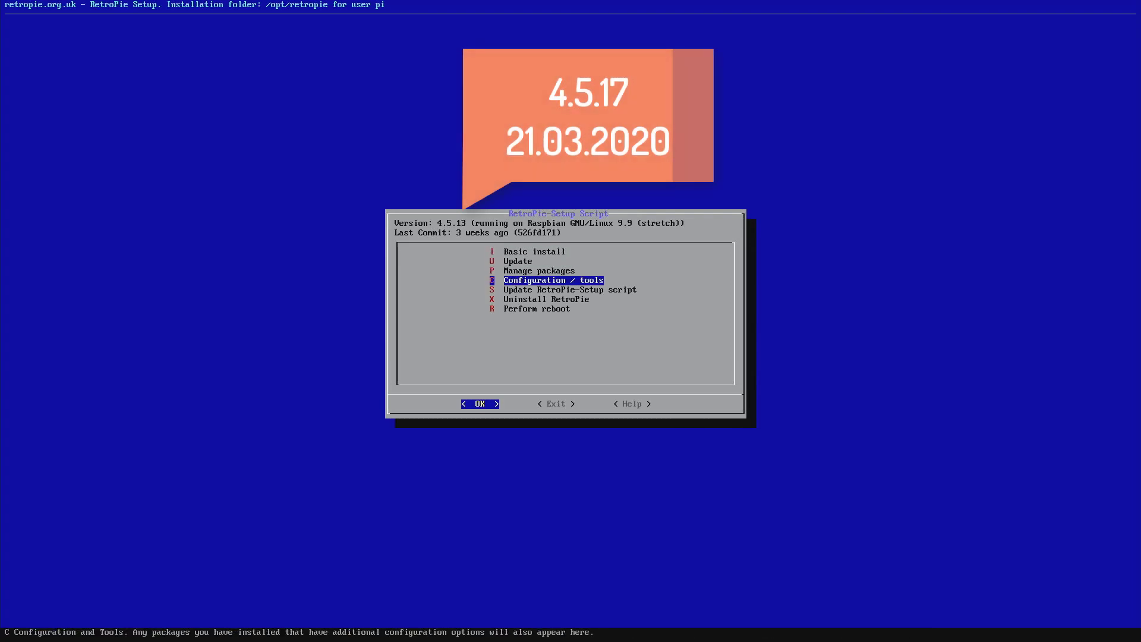
pyautogui.press('Down')
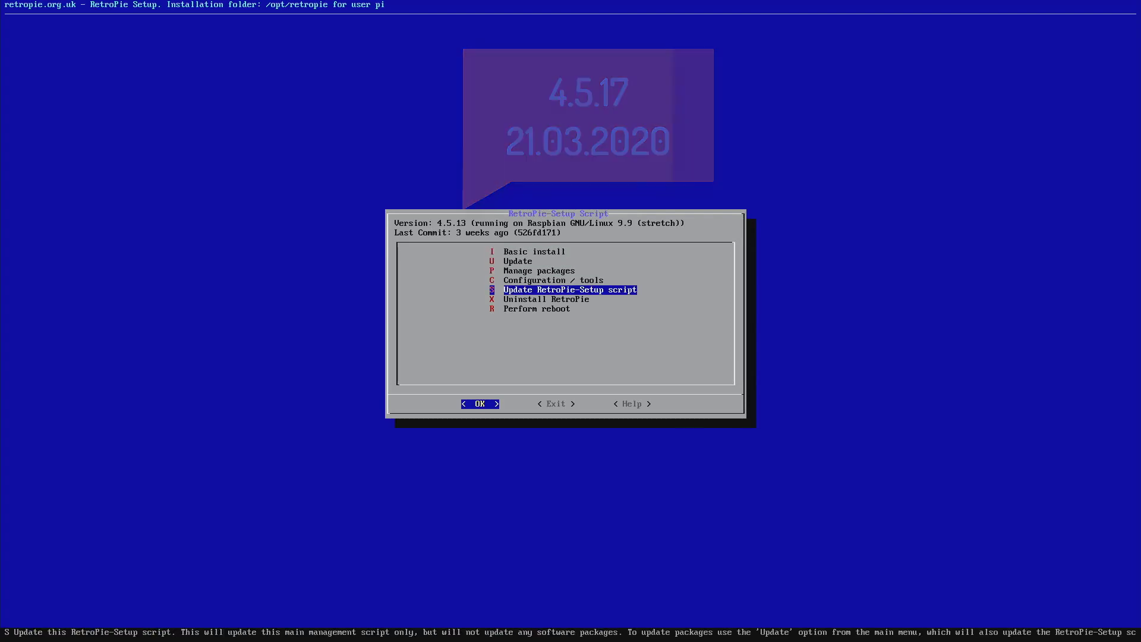
pyautogui.press('Right')
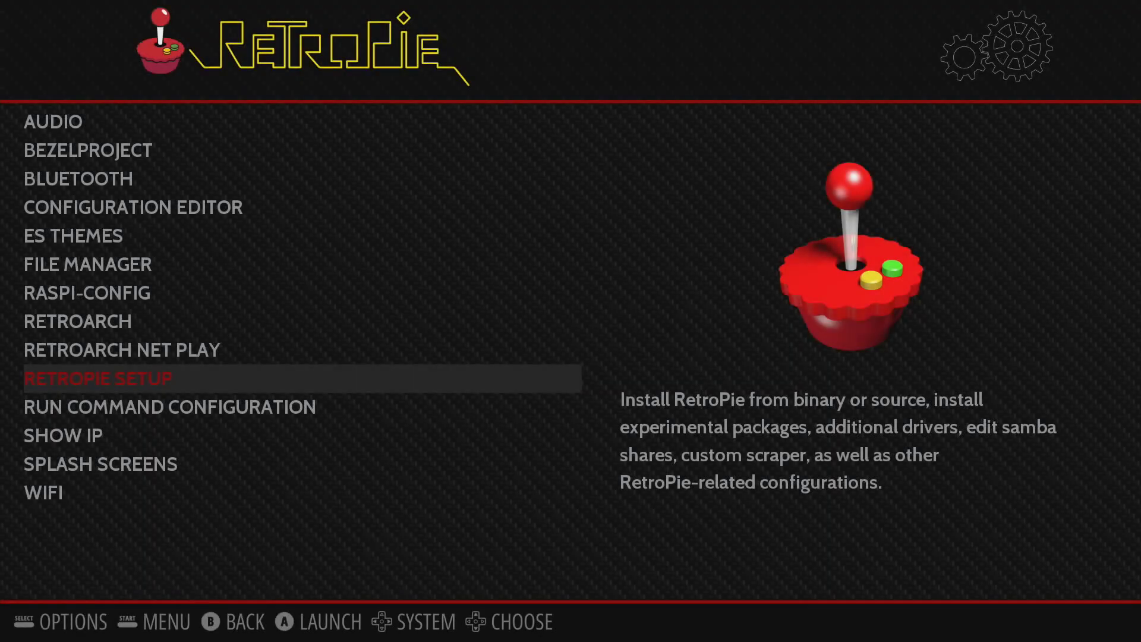
# - Exit EmulationStation to the command line and display the locale settings with locale
pyautogui.press('F4')
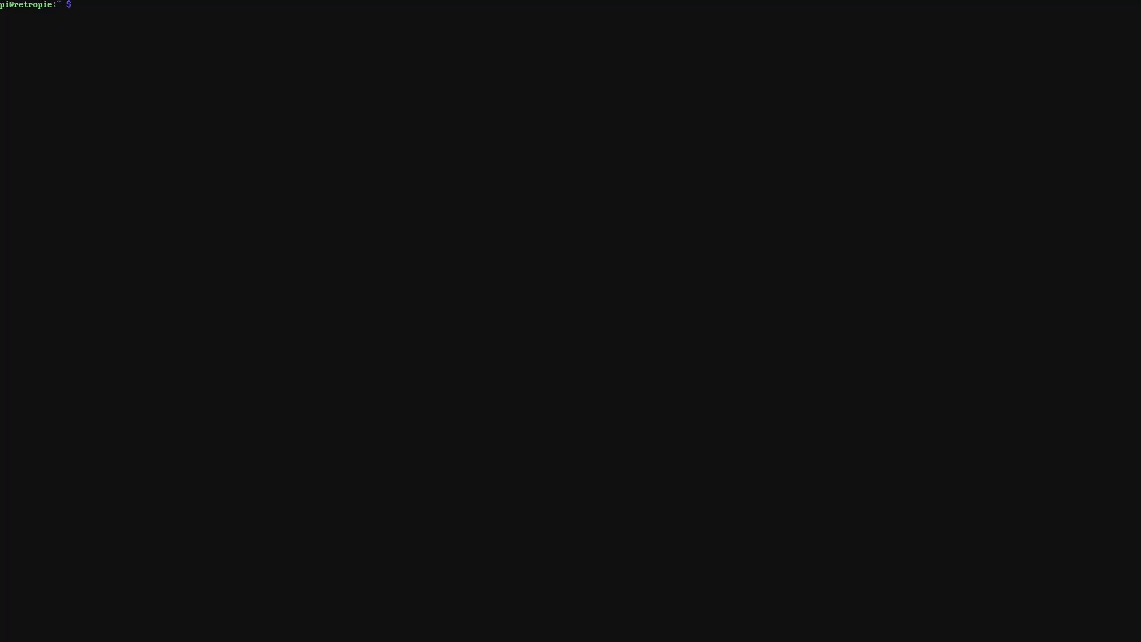
pyautogui.write('locale')
pyautogui.press('Return')
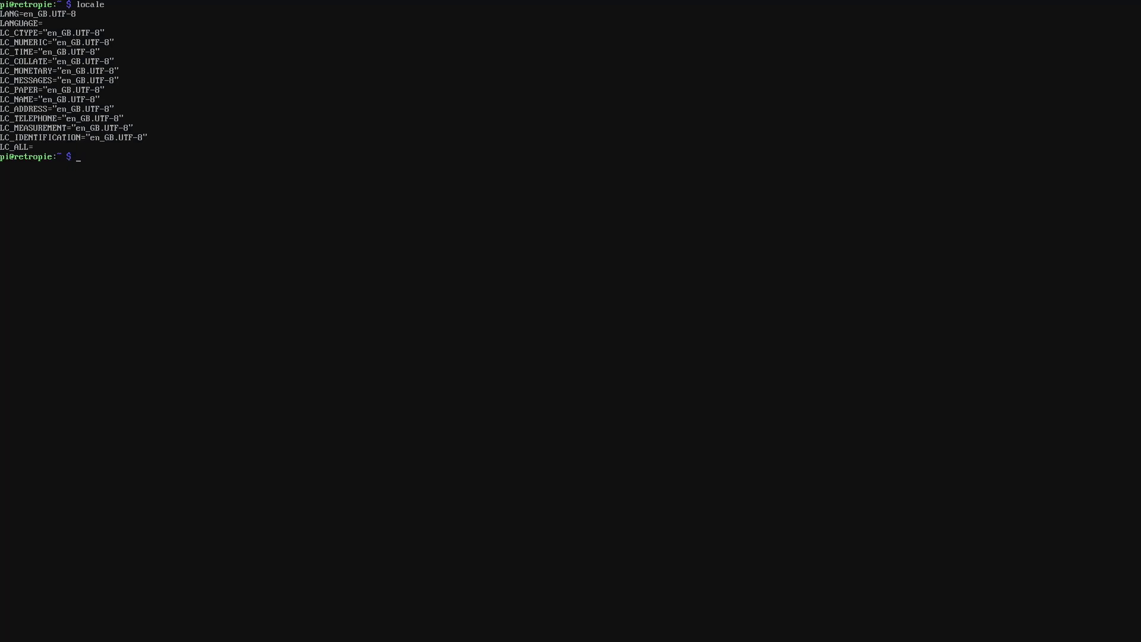
# - Run sudo raspi-config and open Change Locale in the localisation options
pyautogui.write('sudo raspi-')
pyautogui.press('Tab')
pyautogui.press('Return')
pyautogui.press('Down')
pyautogui.press('Down')
pyautogui.press('Down')
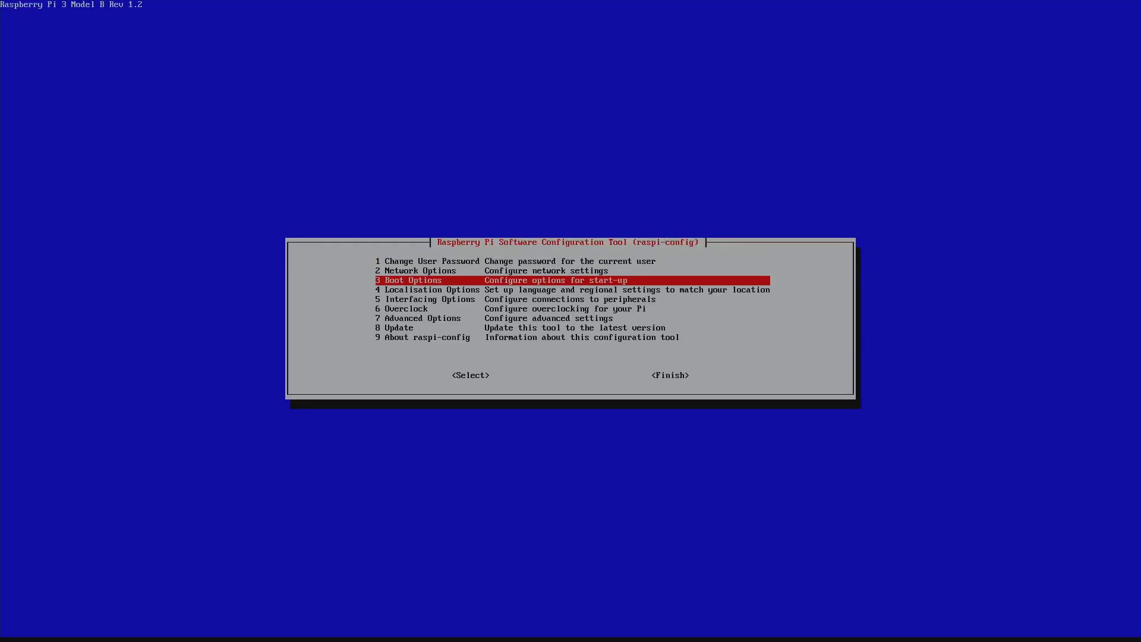
pyautogui.press('Return')
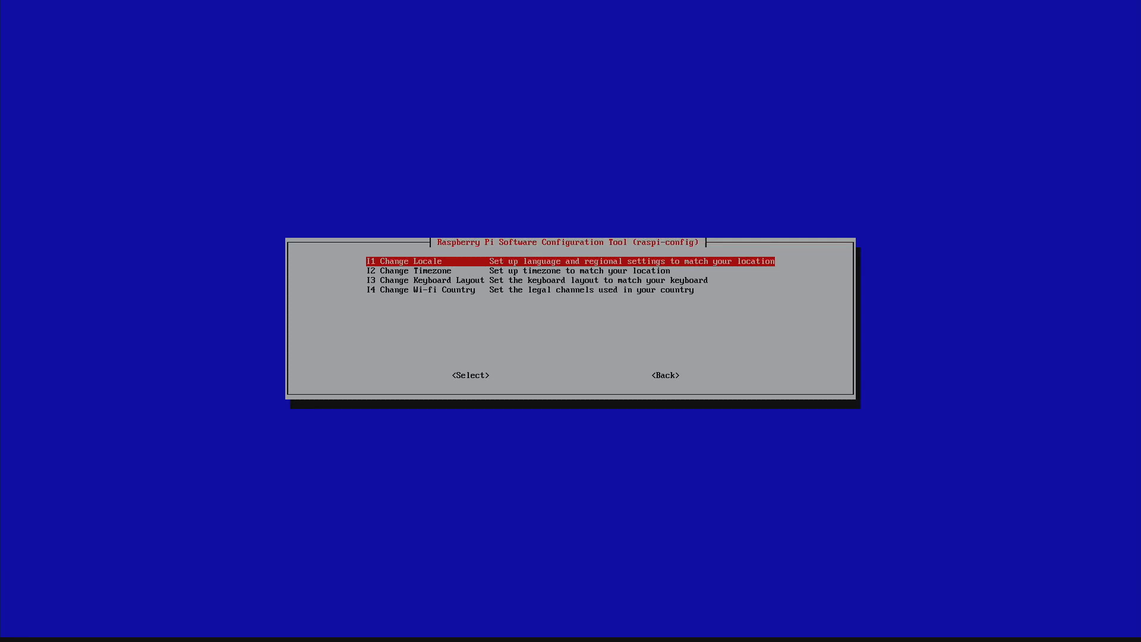
pyautogui.press('Return')
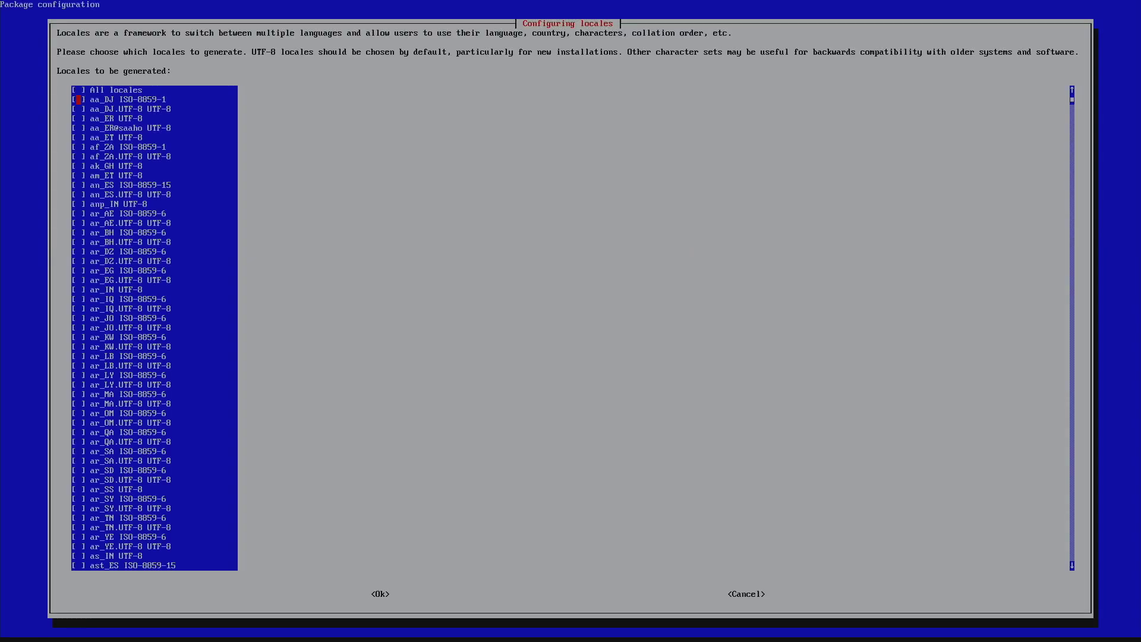
# - Deselect en_GB.UTF-8 UTF-8 in the list of locales to generate
pyautogui.press('pagedown')
pyautogui.press('pagedown')
pyautogui.press('pagedown')
pyautogui.press('Up')
pyautogui.press('Up')
pyautogui.press('Up')
pyautogui.press('Up')
pyautogui.press('Up')
pyautogui.press('Up')
pyautogui.press('Up')
pyautogui.press('Up')
pyautogui.press('Up')
pyautogui.press('Up')
pyautogui.press('Up')
pyautogui.press('Up')
pyautogui.press('Up')
pyautogui.press('Up')
pyautogui.press('Up')
pyautogui.press('Up')
pyautogui.press('Up')
pyautogui.press('Up')
pyautogui.press('Up')
pyautogui.press('Up')
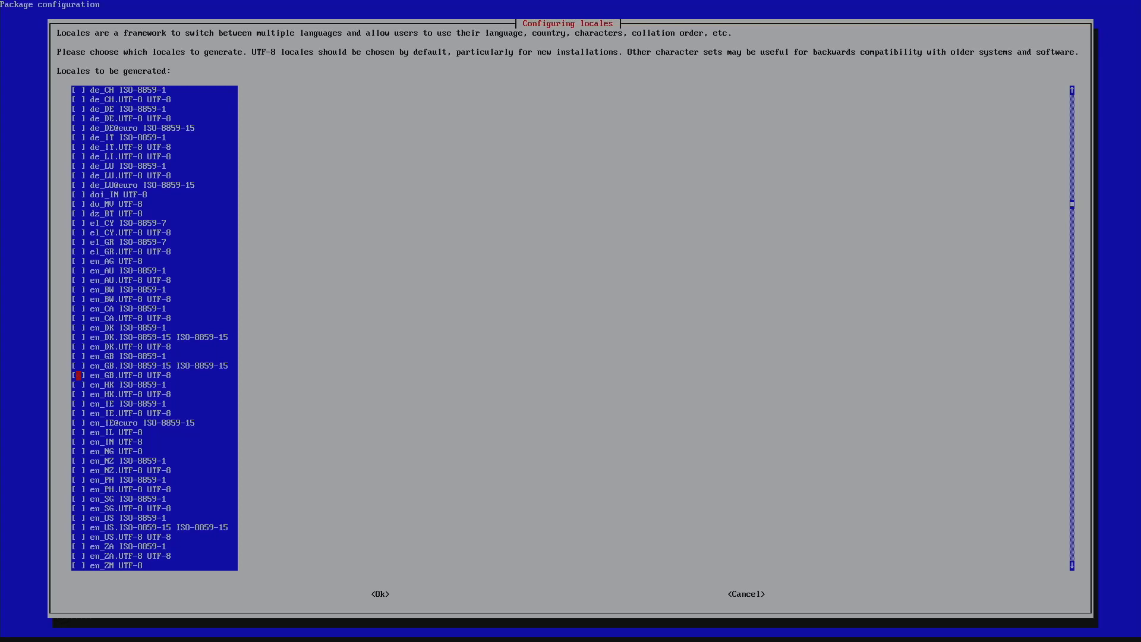
# - Select en_US.UTF-8 UTF-8 as the locale to generate and confirm the selection
pyautogui.press('Down')
pyautogui.press('Down')
pyautogui.press('Down')
pyautogui.press('Down')
pyautogui.press('Down')
pyautogui.press('Down')
pyautogui.press('Down')
pyautogui.press('Down')
pyautogui.press('Down')
pyautogui.press('Up')
pyautogui.press('Up')
pyautogui.press('Up')
pyautogui.press('Up')
pyautogui.press('Up')
pyautogui.press('Up')
pyautogui.press('Down')
pyautogui.press('Down')
pyautogui.press('Down')
pyautogui.press('Down')
pyautogui.press('Down')
pyautogui.press('Down')
pyautogui.press('Down')
pyautogui.press('Down')
pyautogui.press('Down')
pyautogui.press('Down')
pyautogui.press('Down')
pyautogui.press('Down')
pyautogui.press('Down')
pyautogui.press('Down')
pyautogui.press('Tab')
pyautogui.press('Return')
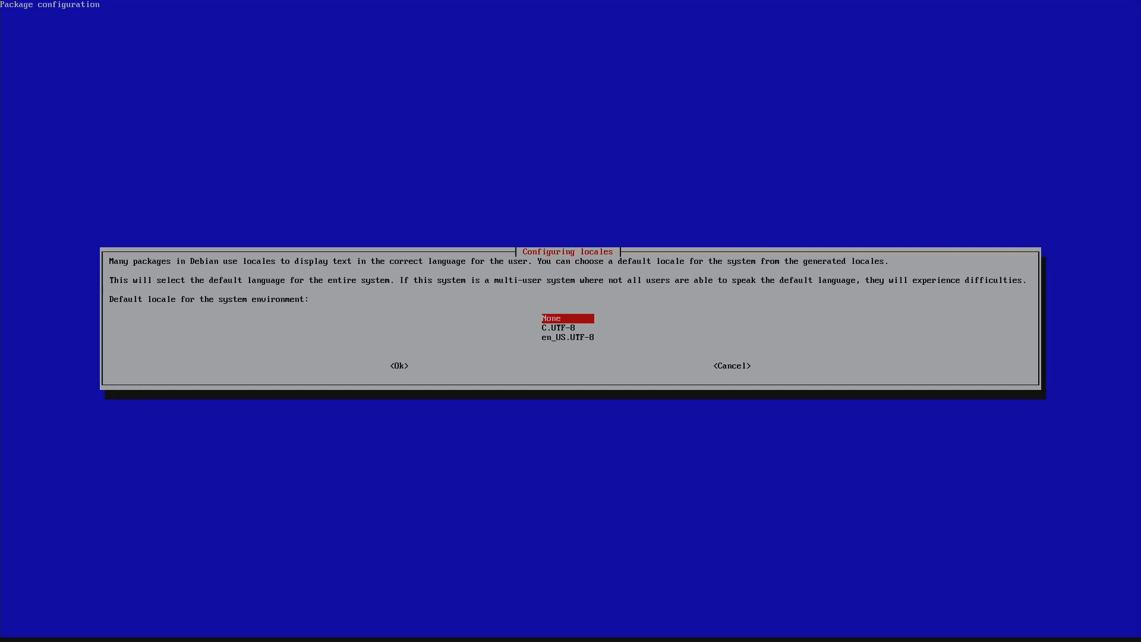
# - Set en_US.UTF-8 as the default locale for the system environment
pyautogui.press('Down')
pyautogui.press('Down')
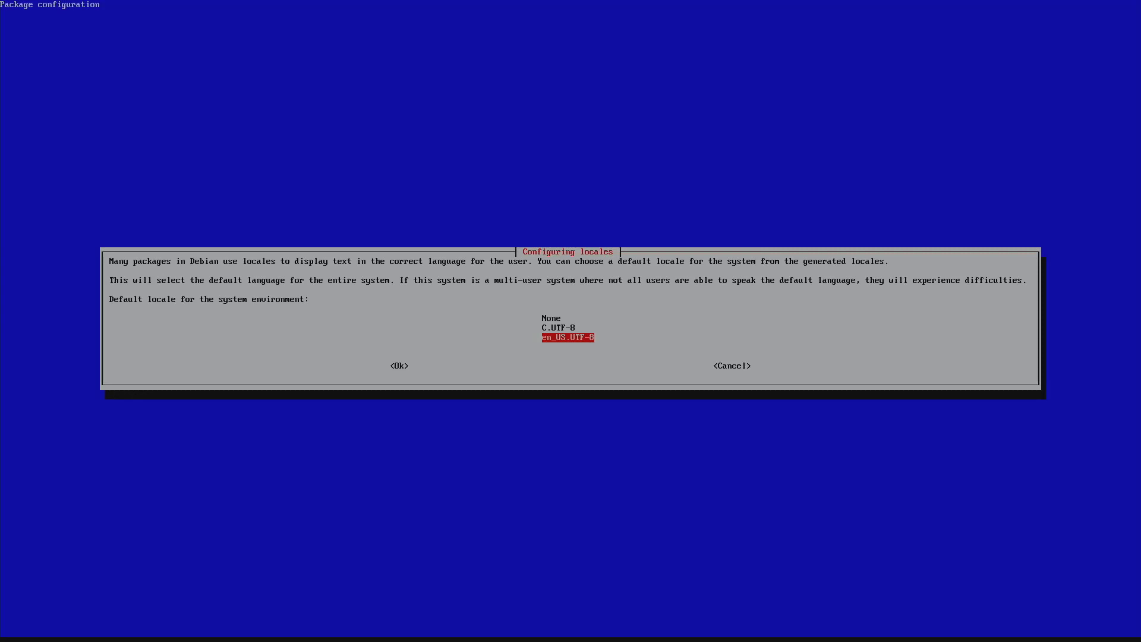
pyautogui.press('Tab')
pyautogui.press('Return')
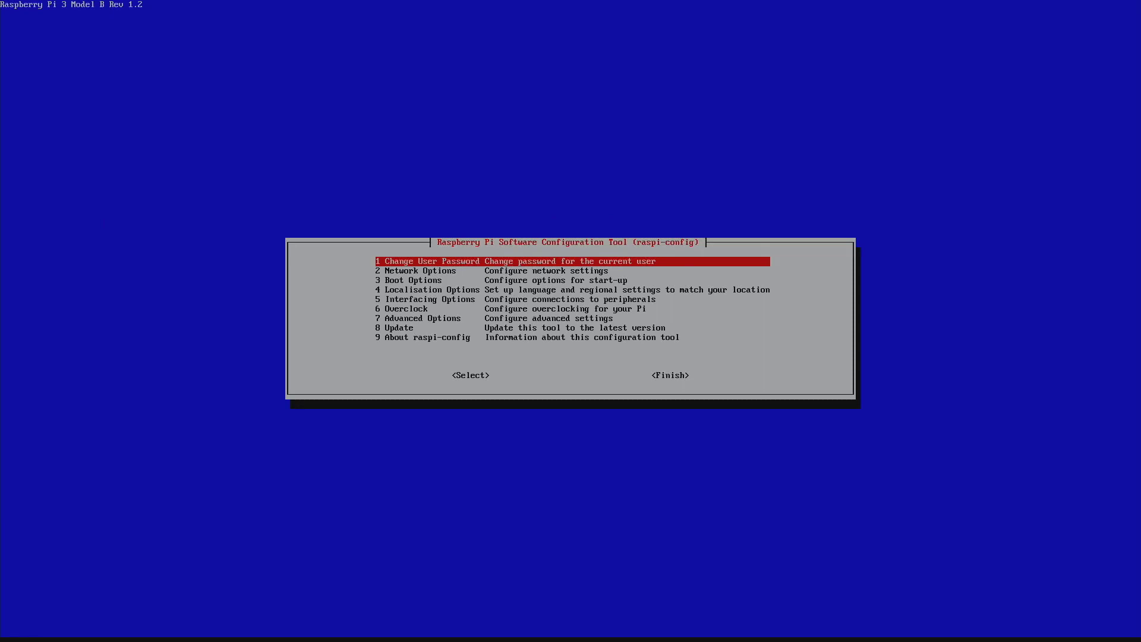
# - Open the keyboard layout configuration from the localisation options and accept the Generic 105-key (Intl) PC model
pyautogui.press('Down')
pyautogui.press('Down')
pyautogui.press('Down')
pyautogui.press('Return')
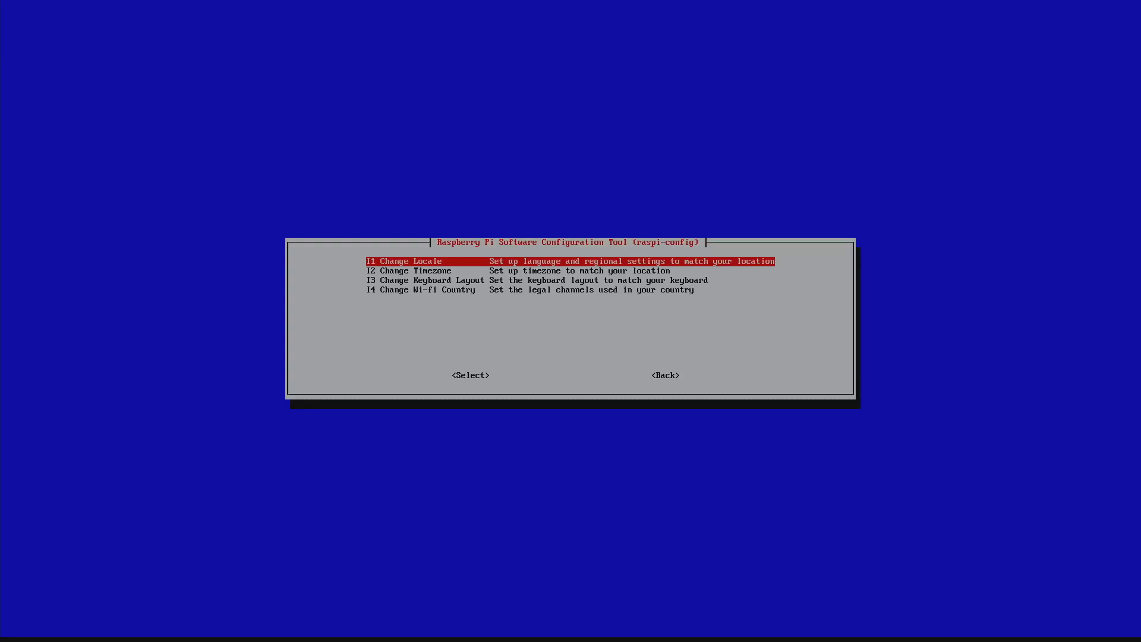
pyautogui.press('Down')
pyautogui.press('Down')
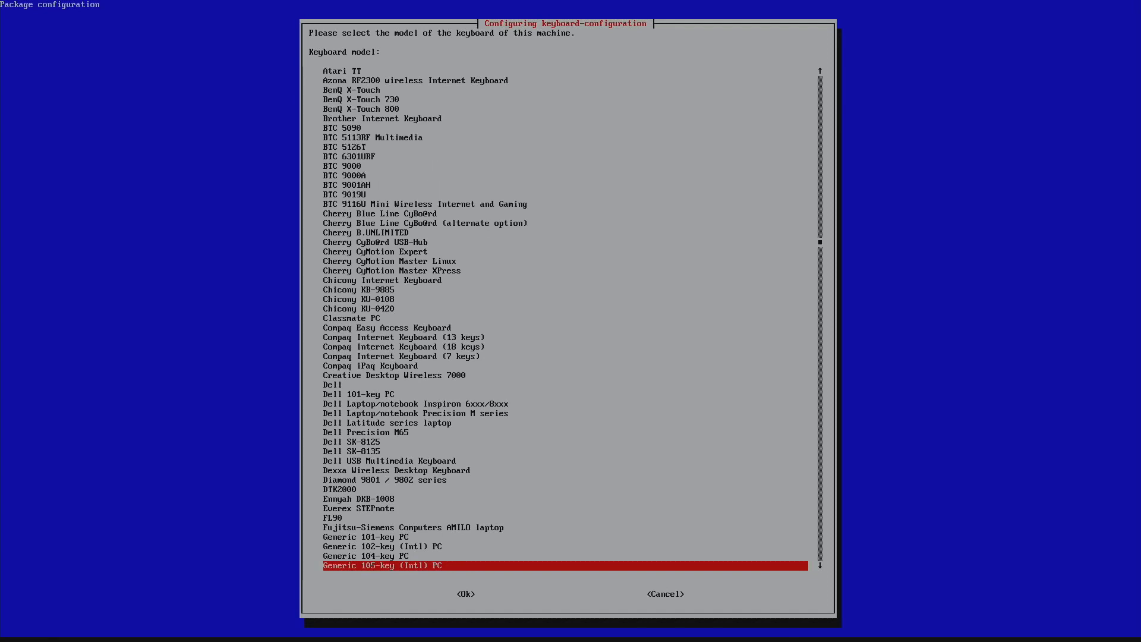
pyautogui.press('Return')
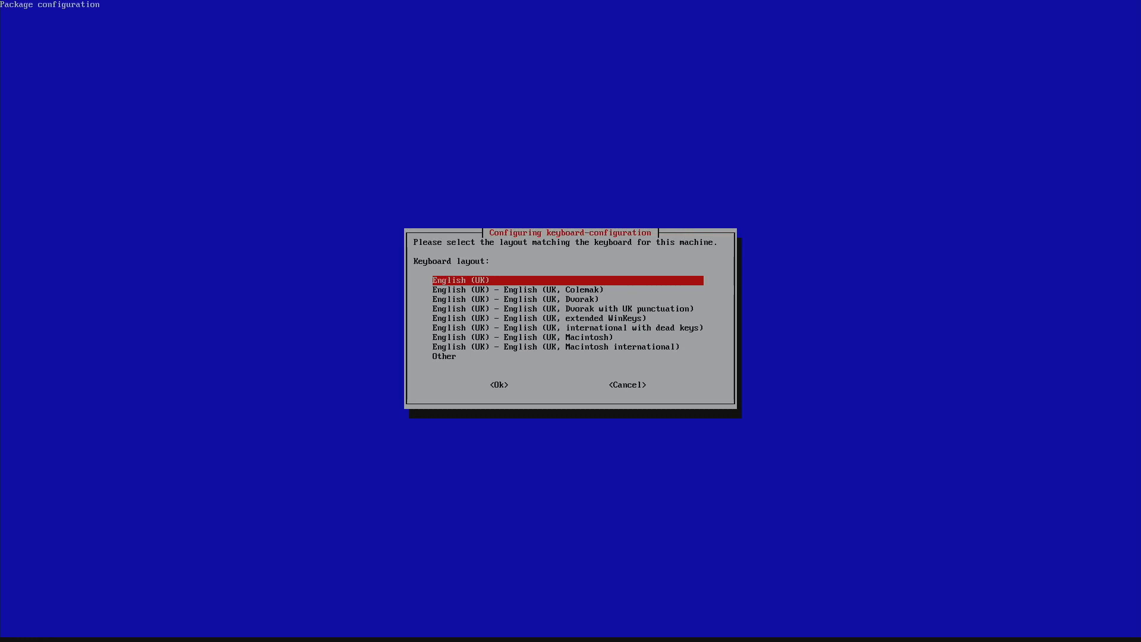
# - Choose Other for the keyboard layout and set the keyboard's country of origin to English (US)
pyautogui.press('Down')
pyautogui.press('Down')
pyautogui.press('Down')
pyautogui.press('Down')
pyautogui.press('Down')
pyautogui.press('Down')
pyautogui.press('Down')
pyautogui.press('Down')
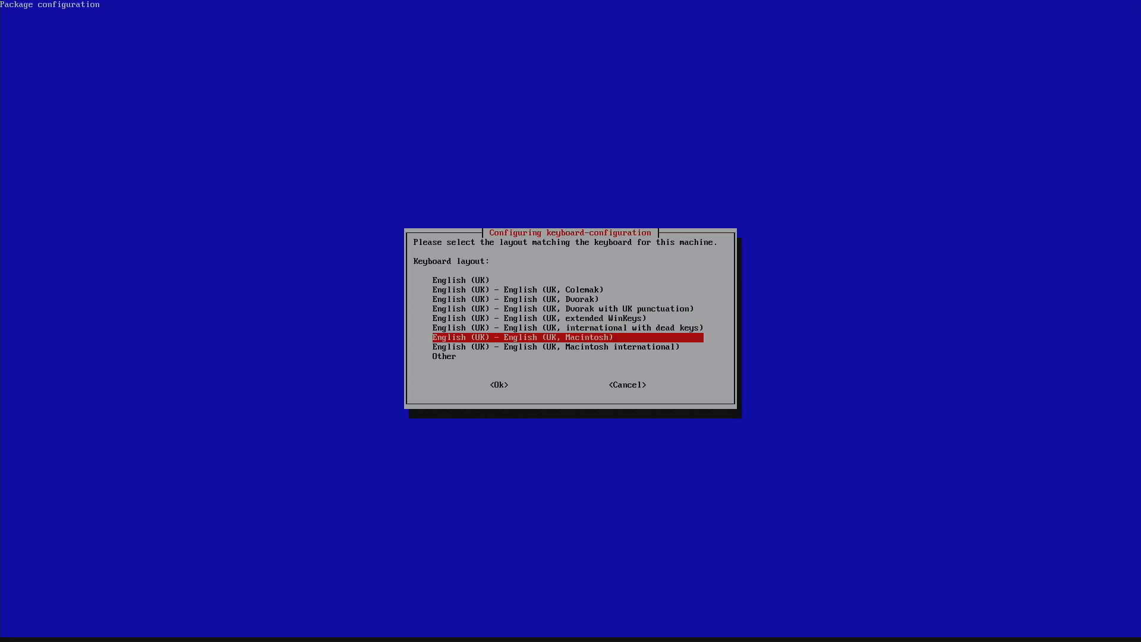
pyautogui.press('Return')
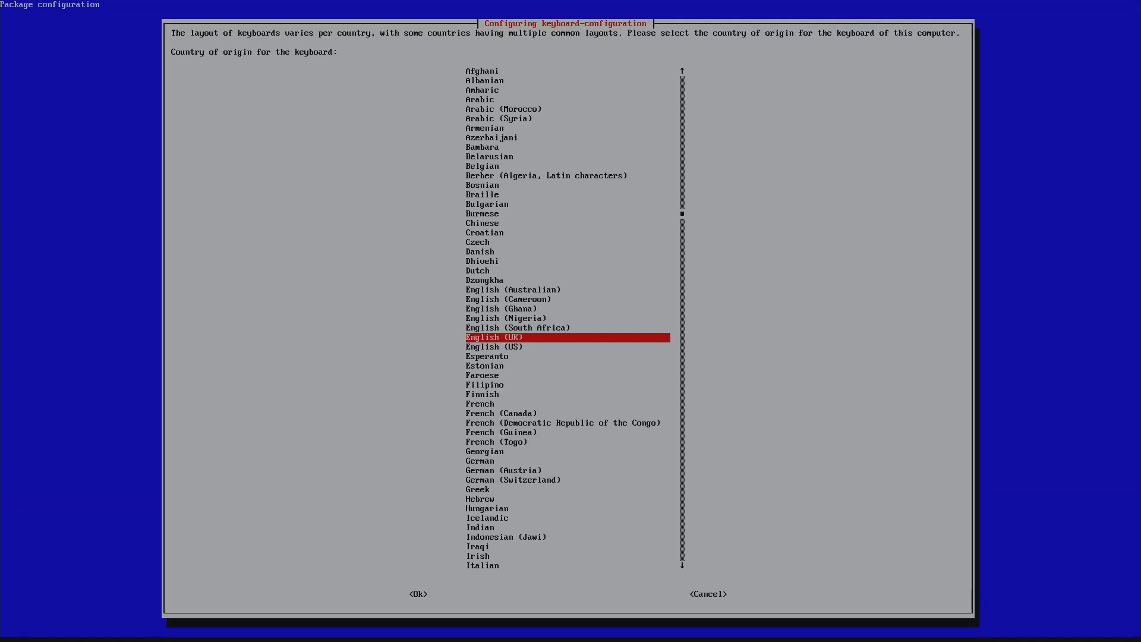
pyautogui.press('Down')
pyautogui.press('Return')
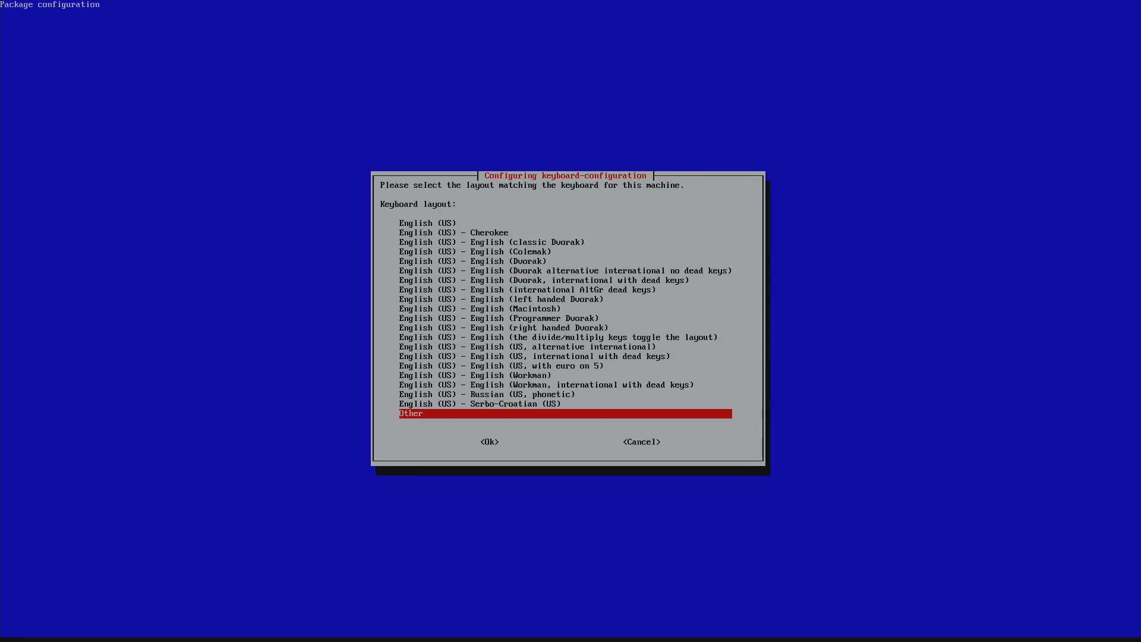
# - Set the keyboard layout to English (US), with the layout's default AltGr key and no compose key
pyautogui.press('Up')
pyautogui.press('Up')
pyautogui.press('Up')
pyautogui.press('Up')
pyautogui.press('Up')
pyautogui.press('Up')
pyautogui.press('Up')
pyautogui.press('Up')
pyautogui.press('Up')
pyautogui.press('Up')
pyautogui.press('Up')
pyautogui.press('Up')
pyautogui.press('Up')
pyautogui.press('Up')
pyautogui.press('Up')
pyautogui.press('Up')
pyautogui.press('Up')
pyautogui.press('Up')
pyautogui.press('Up')
pyautogui.press('Up')
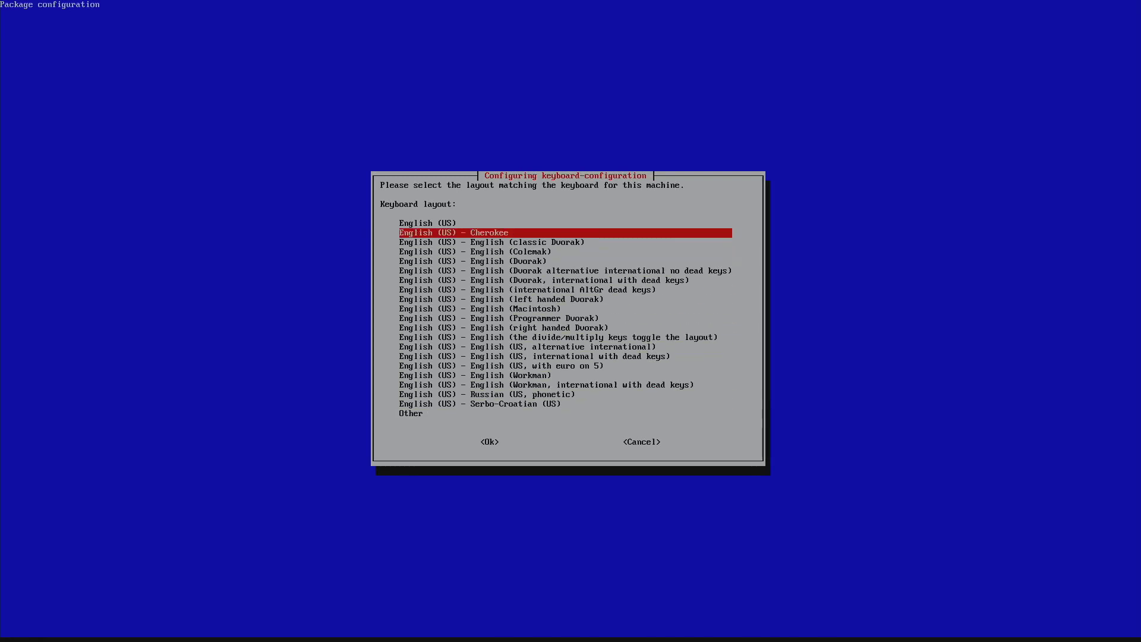
pyautogui.press('Return')
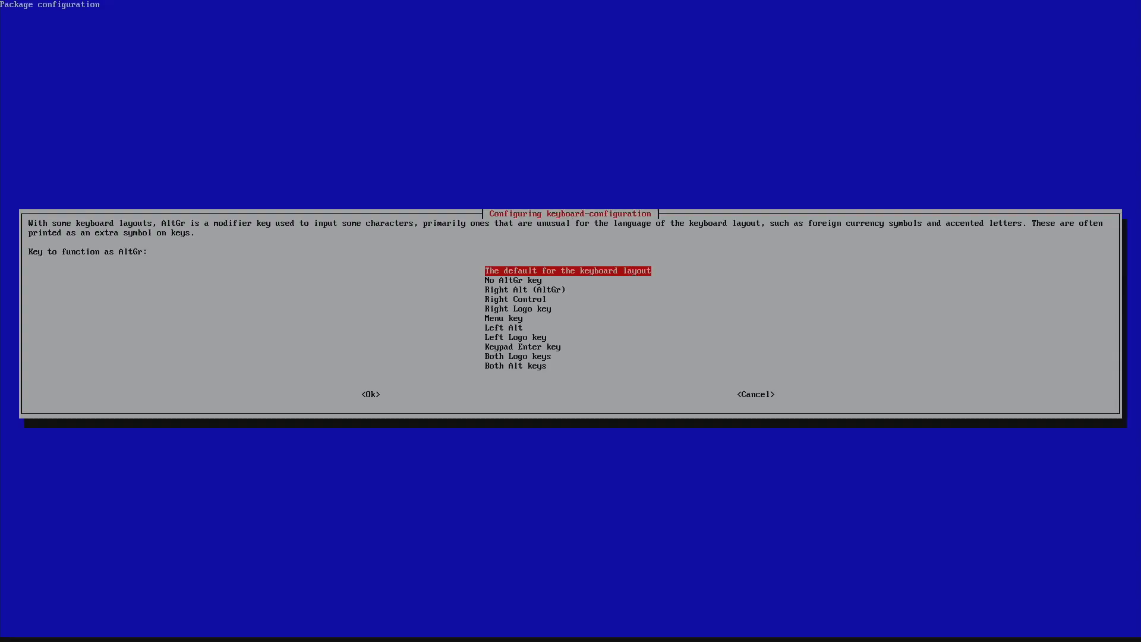
pyautogui.press('Return')
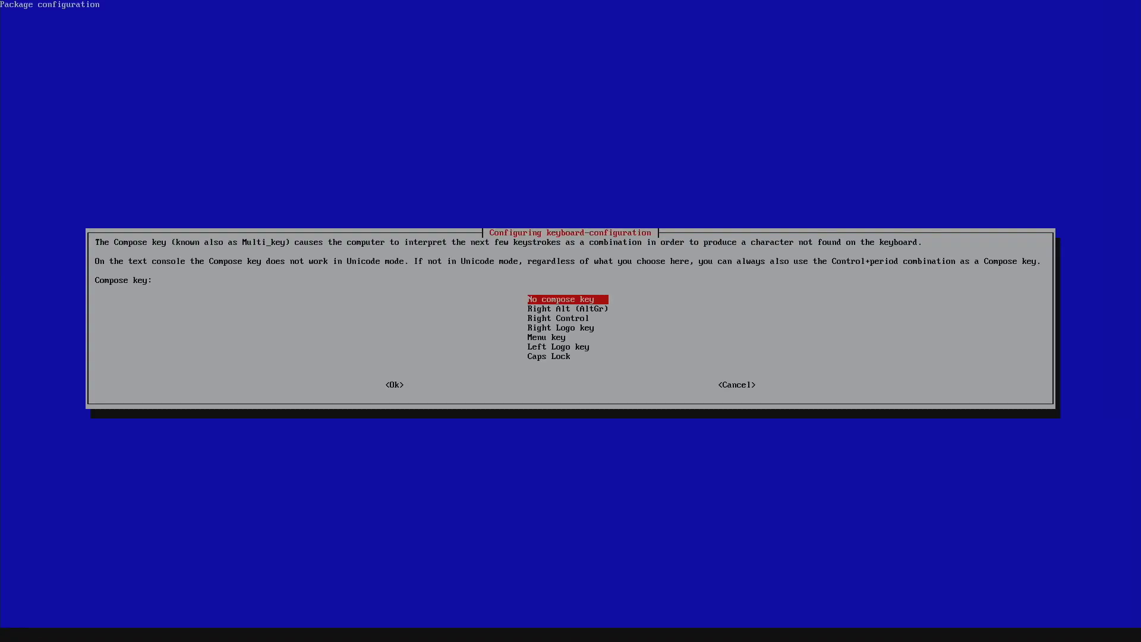
pyautogui.press('Return')
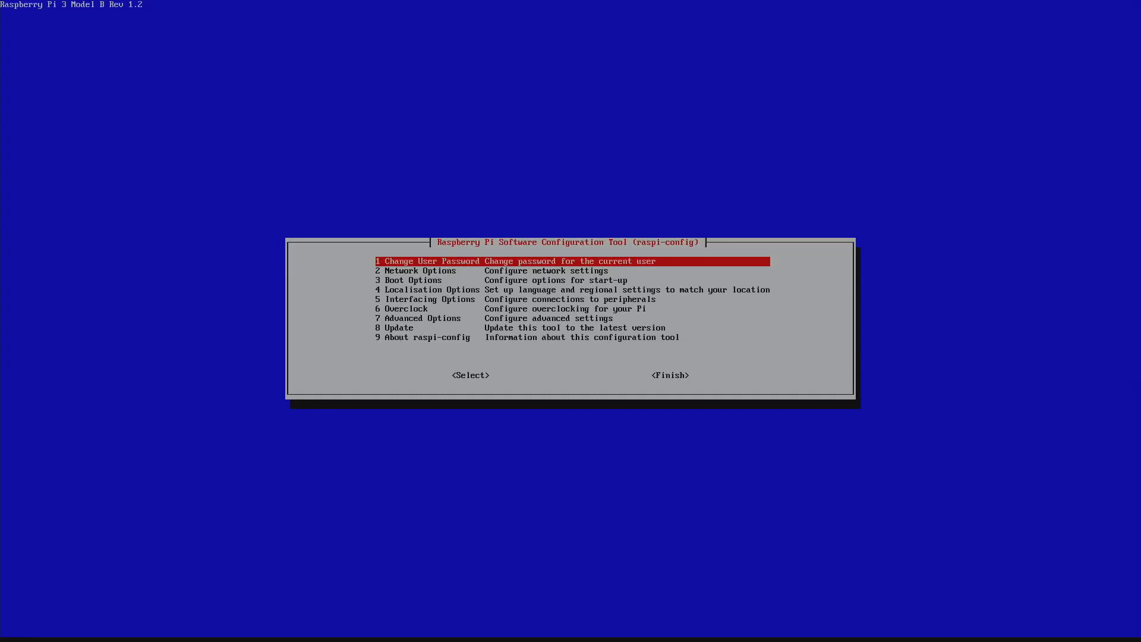
# - Finish raspi-config and return to the command line
pyautogui.press('Down')
pyautogui.press('Down')
pyautogui.press('Tab')
pyautogui.press('Tab')
pyautogui.press('Return')
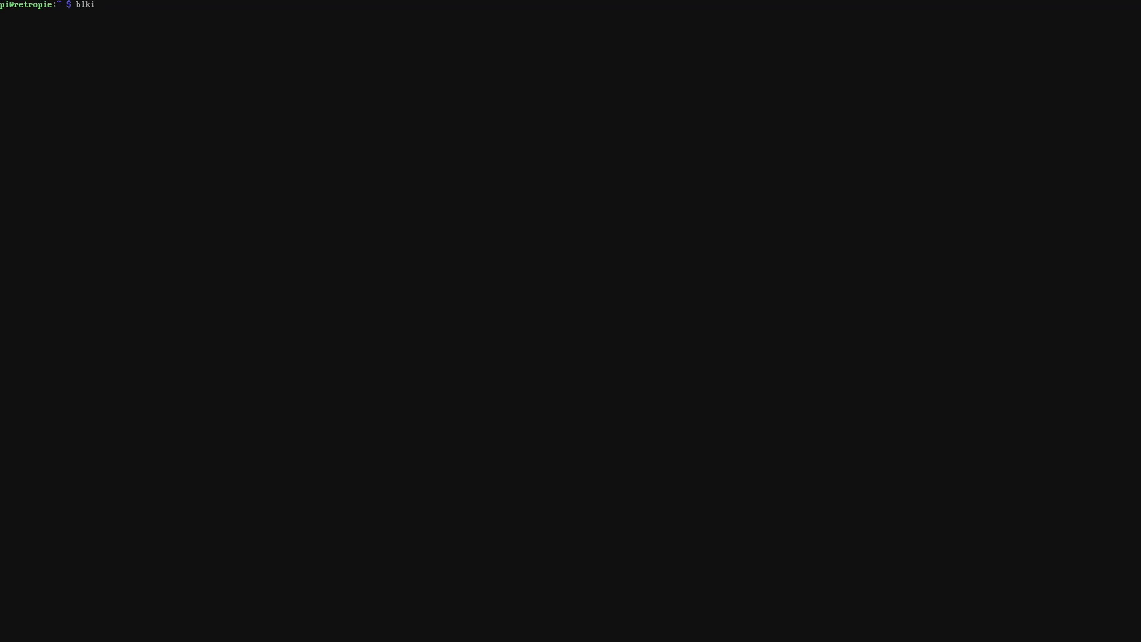
# - List the partitions with blkid and check the disk usage with df -h
pyautogui.press('Return')
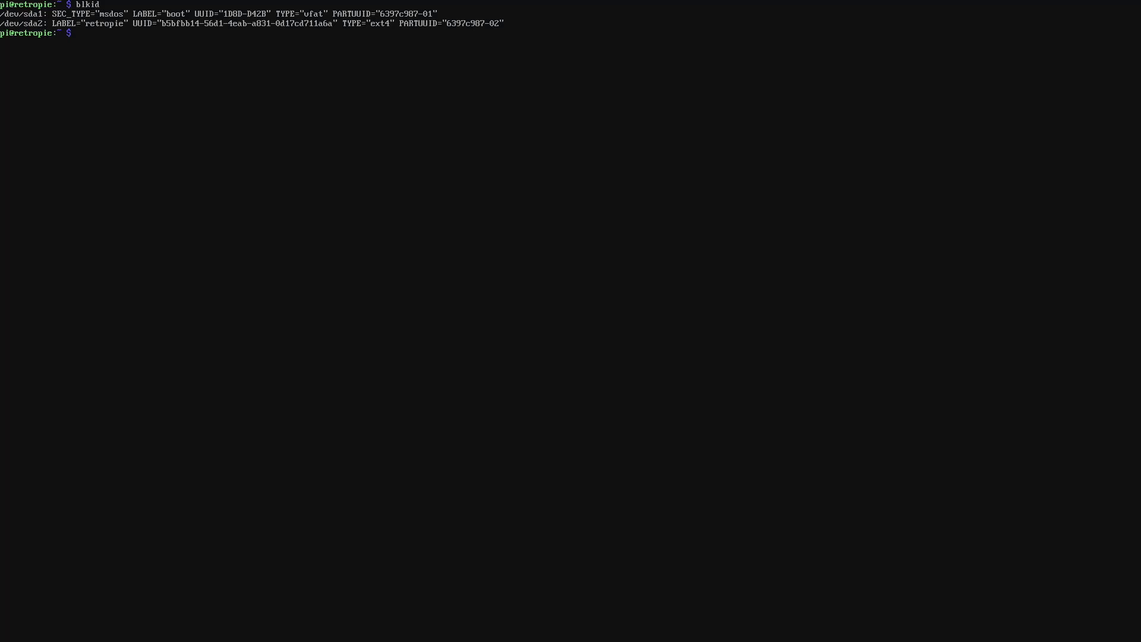
pyautogui.write('df -h')
pyautogui.press('Return')
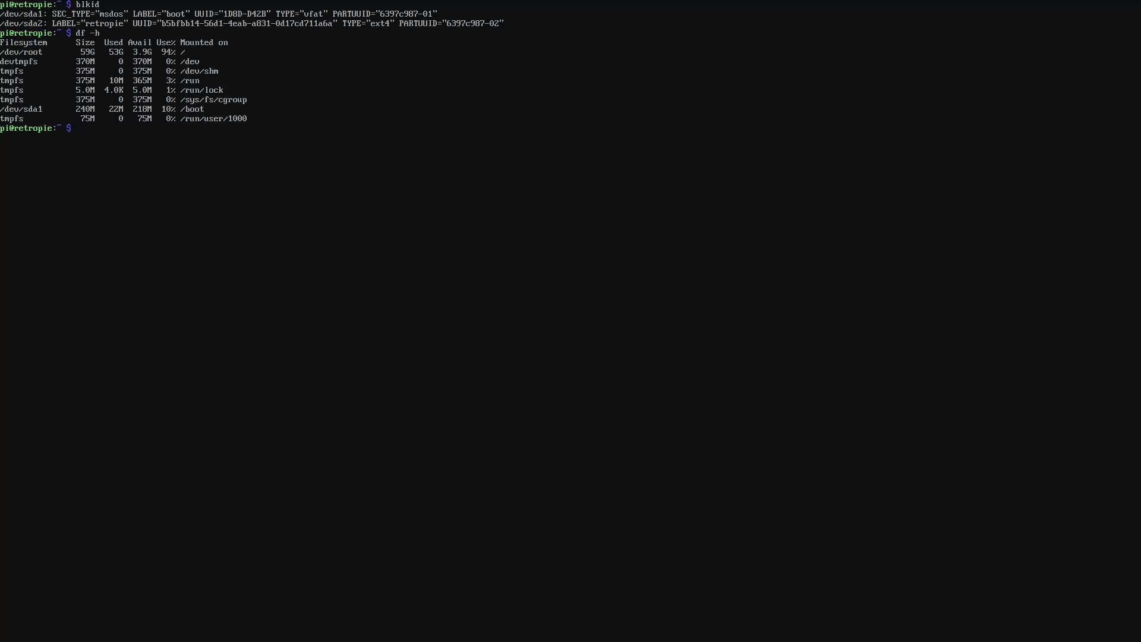
# - Launch the 2Play! version of the Raspberry Pi configuration tool with sudo
pyautogui.write('2p')
pyautogui.press('BackSpace')
pyautogui.write('sudo 2')
pyautogui.press('Tab')
pyautogui.press('Return')
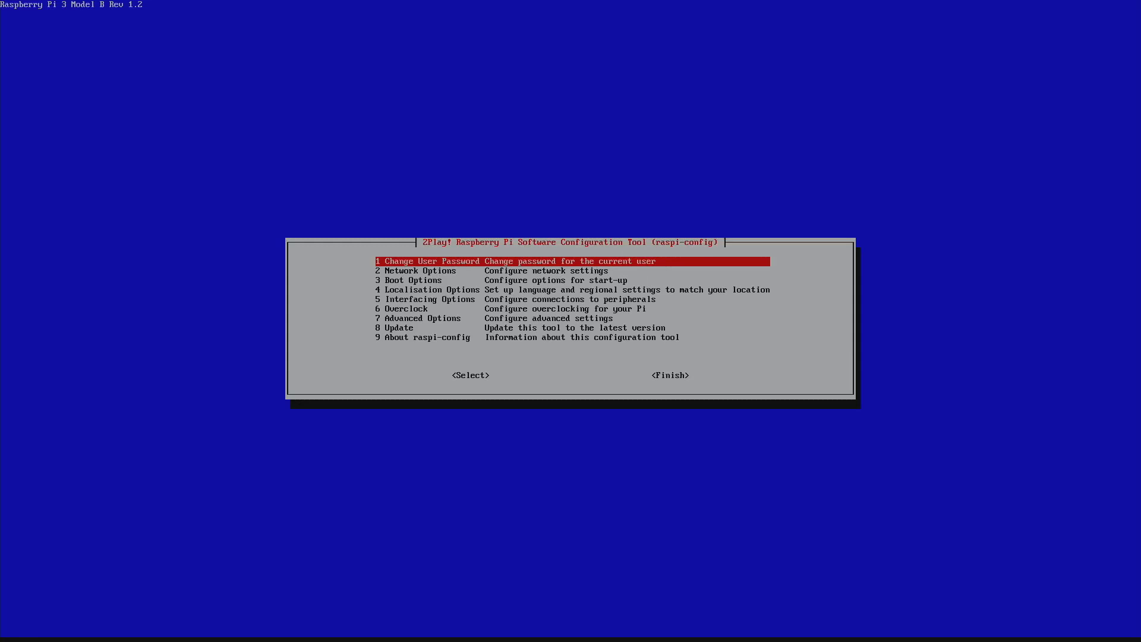
# - Expand the USB filesystem from the advanced options and acknowledge the root partition resize
pyautogui.press('Down')
pyautogui.press('Down')
pyautogui.press('Down')
pyautogui.press('Down')
pyautogui.press('Down')
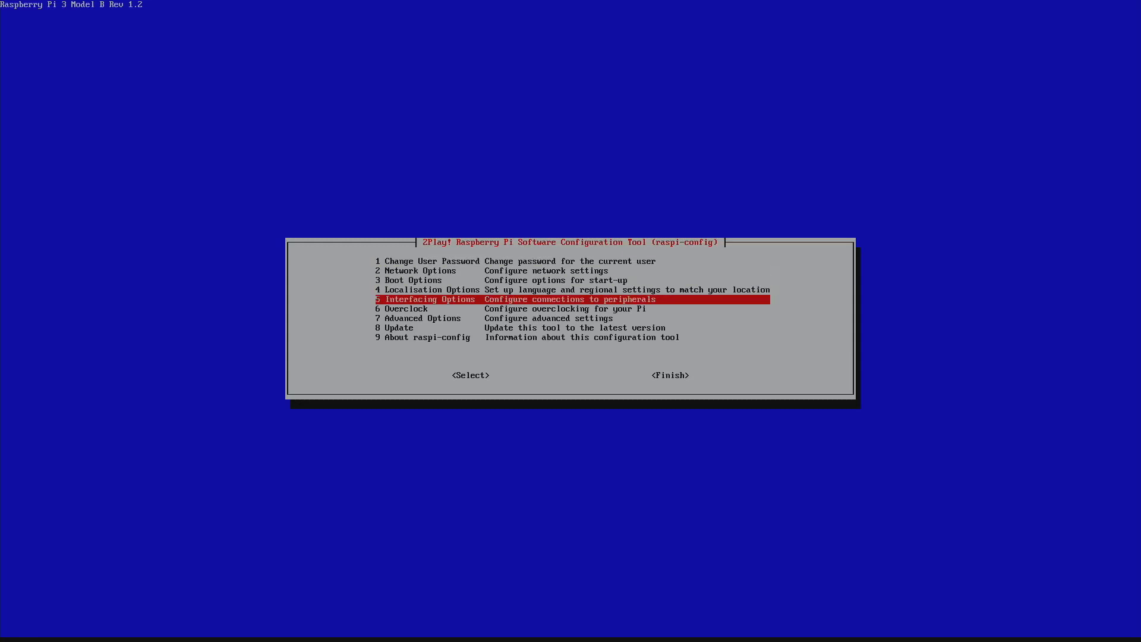
pyautogui.press('Down')
pyautogui.press('Return')
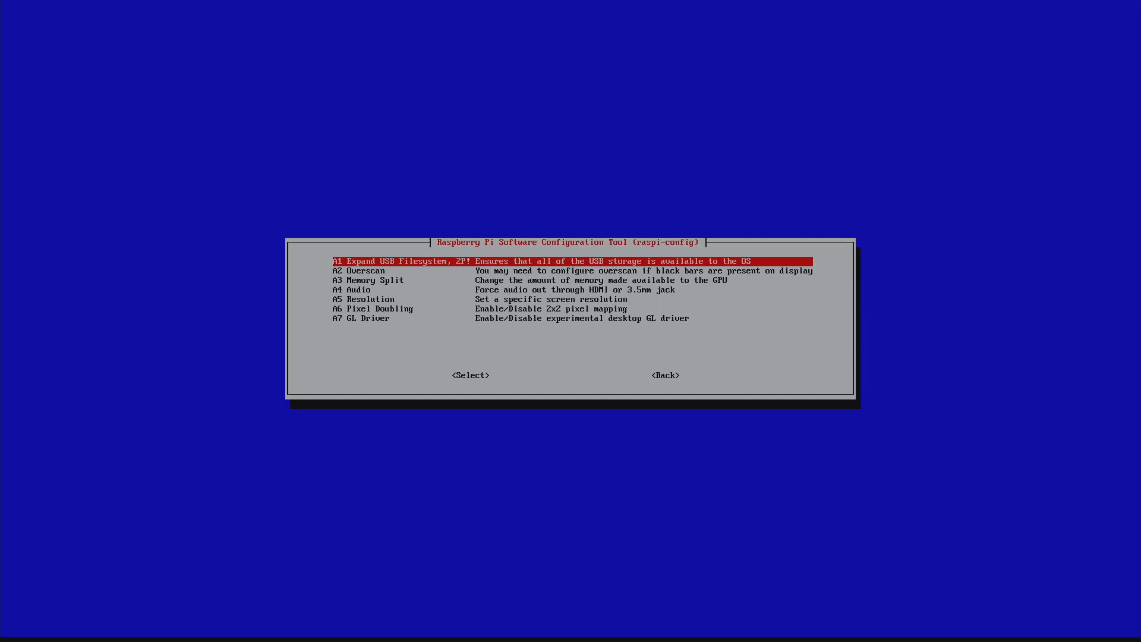
pyautogui.press('Return')
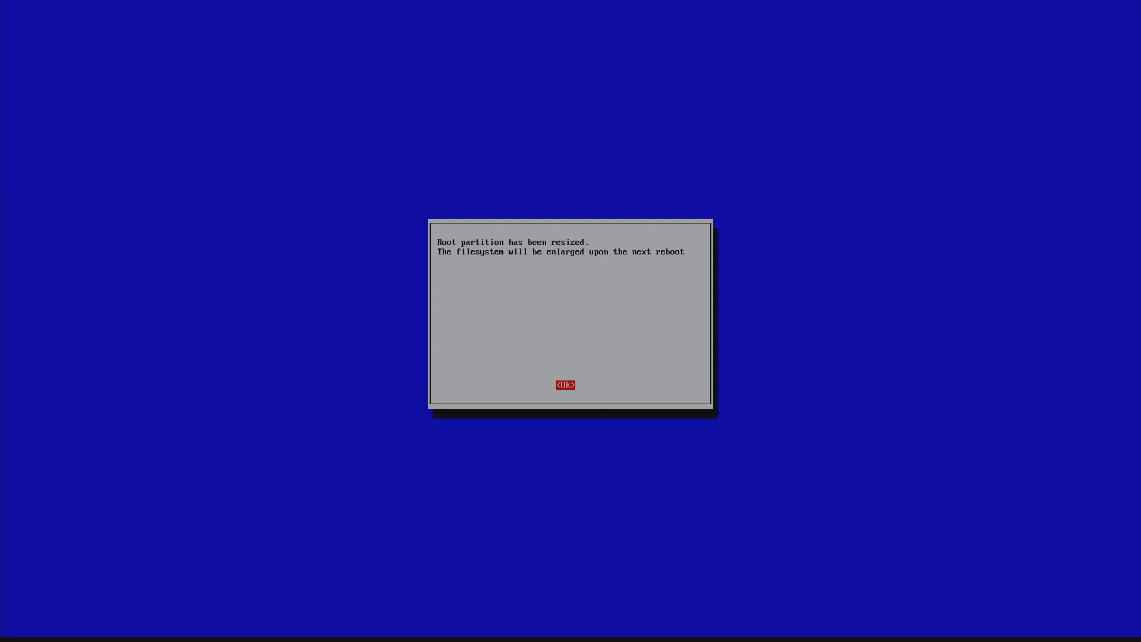
pyautogui.press('Return')
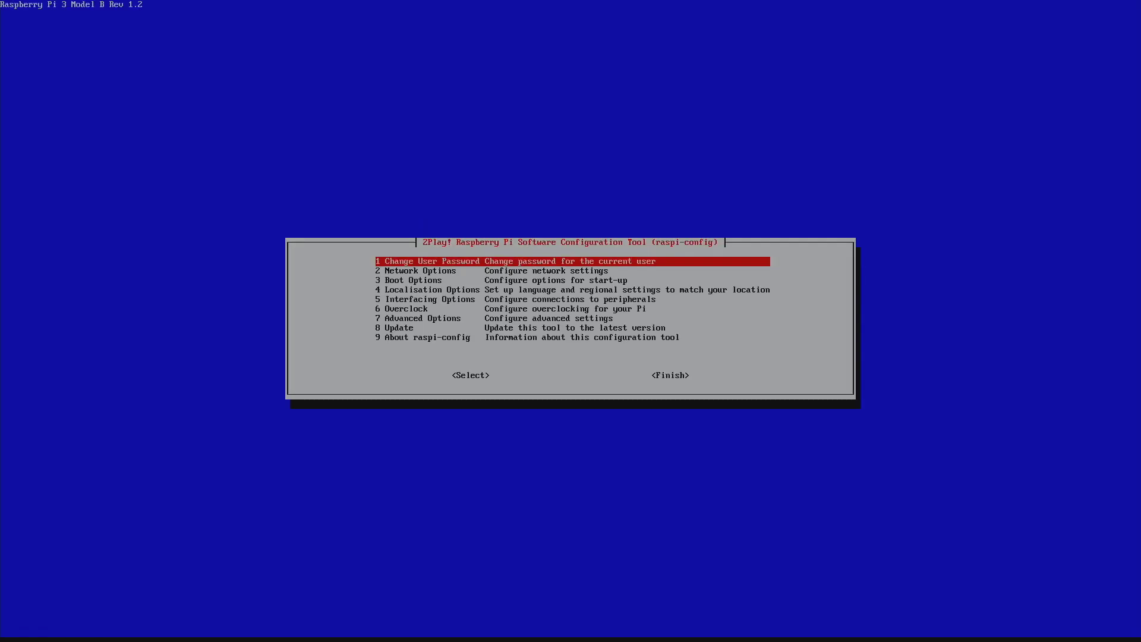
# - Finish the configuration tool, reboot the Pi, and exit EmulationStation to the command line
pyautogui.press('Tab')
pyautogui.press('Tab')
pyautogui.press('Return')
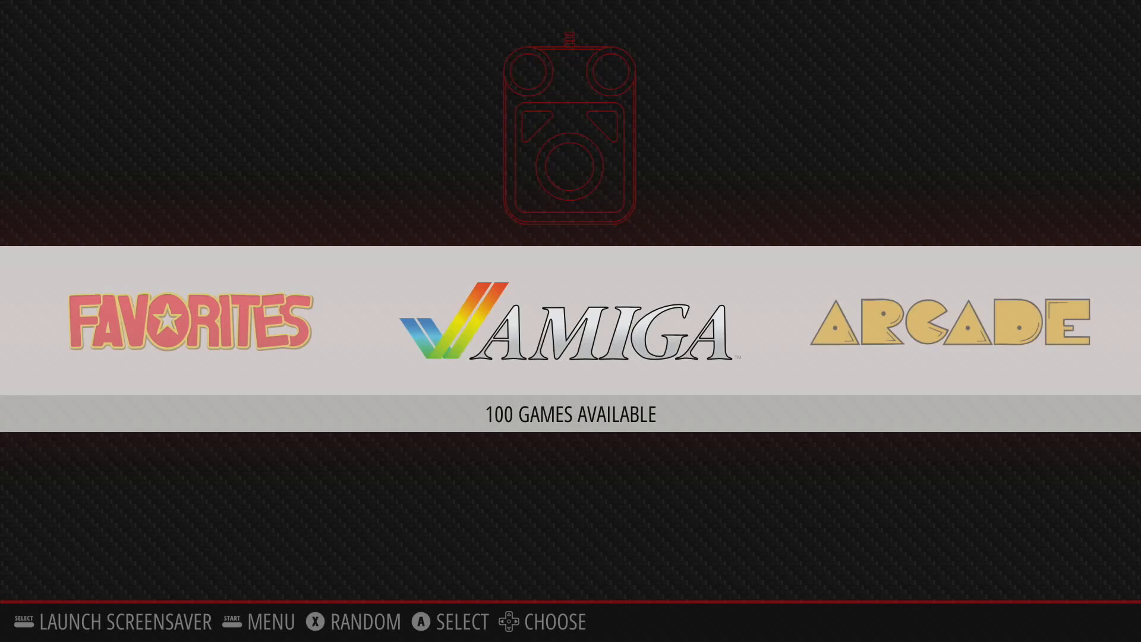
pyautogui.press('F4')
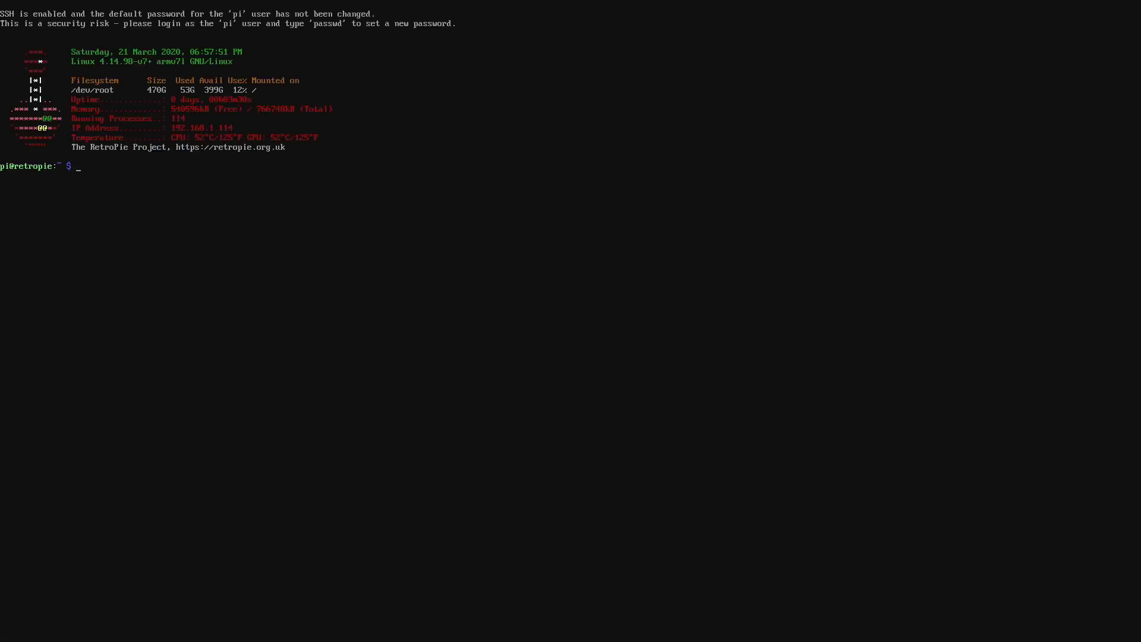